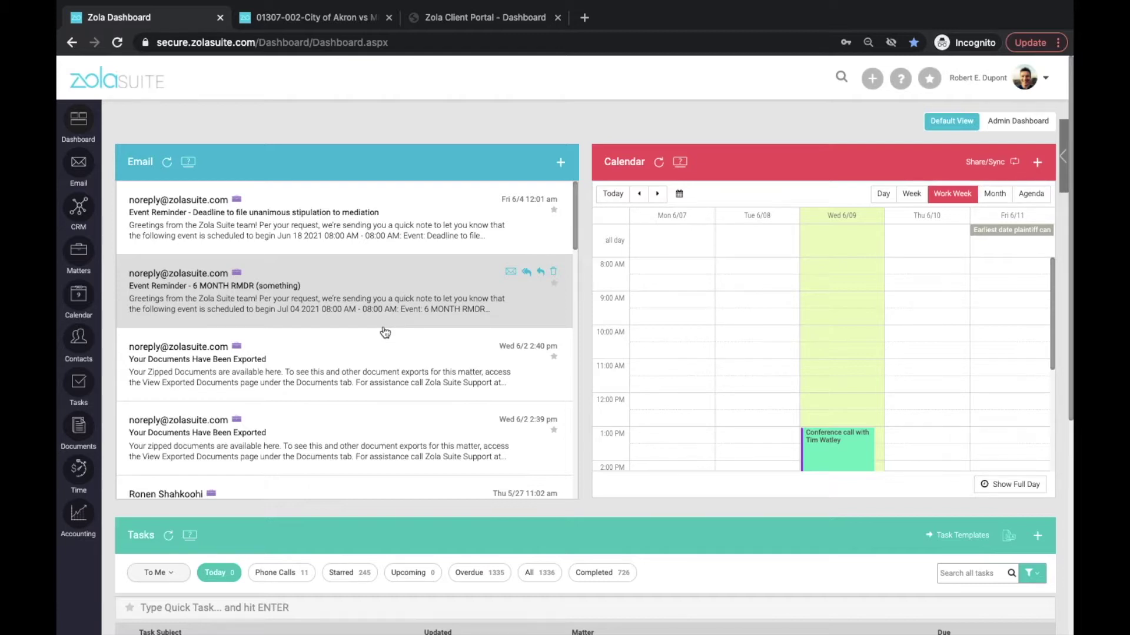
Open the Email Setup tab of My Settings in User Settings.
scroll(385, 333, "down", 1)
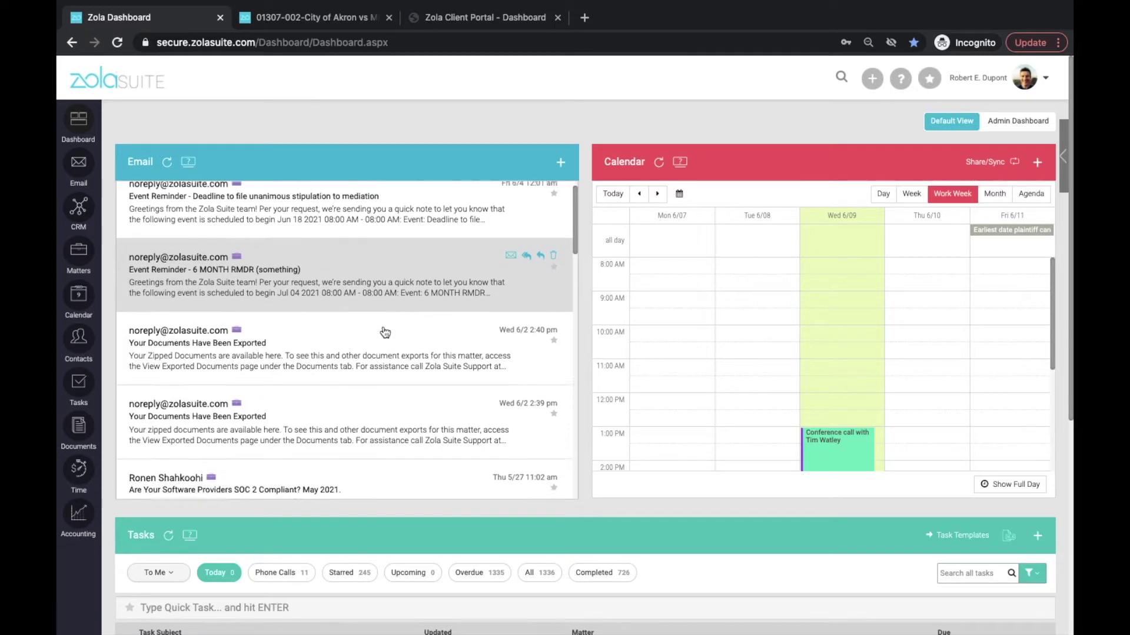
scroll(385, 333, "up", 1)
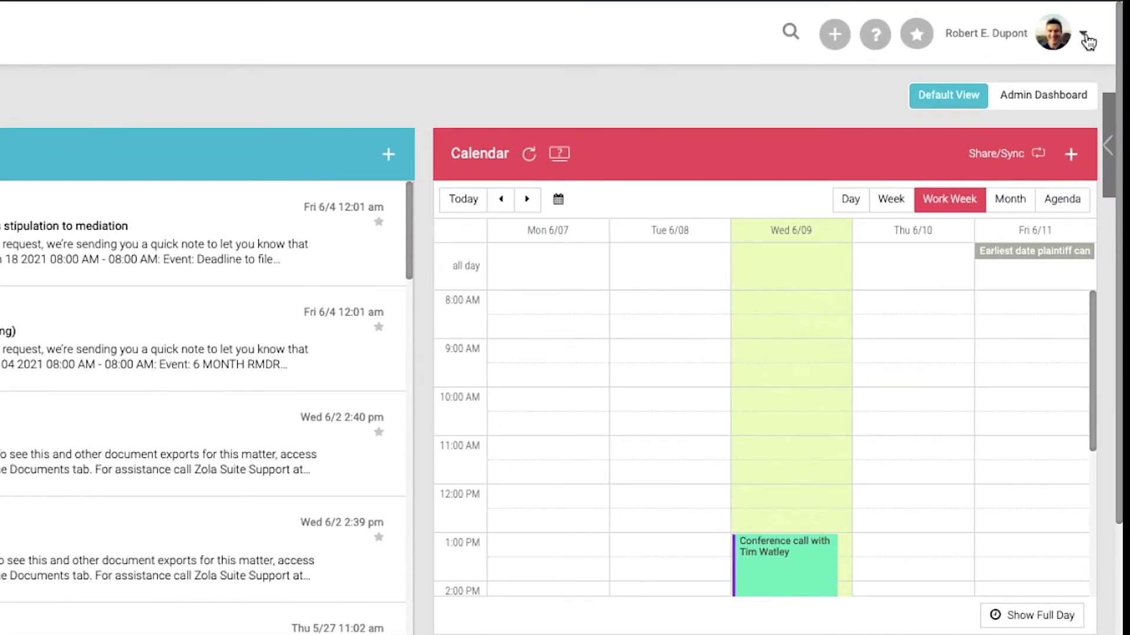
left_click(1052, 76)
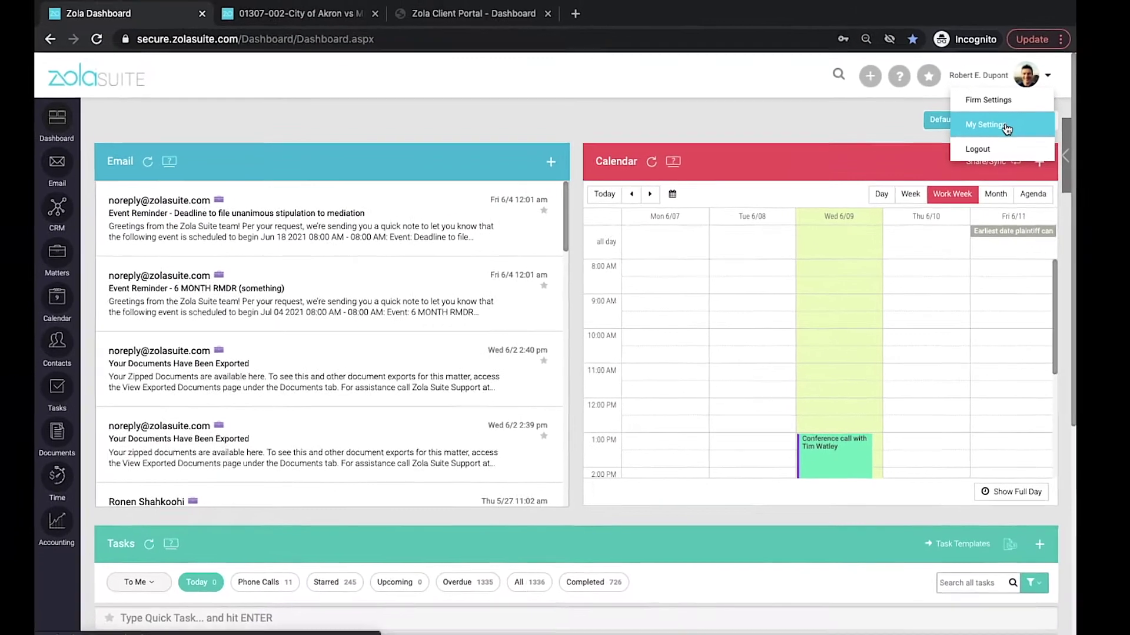
left_click(1024, 110)
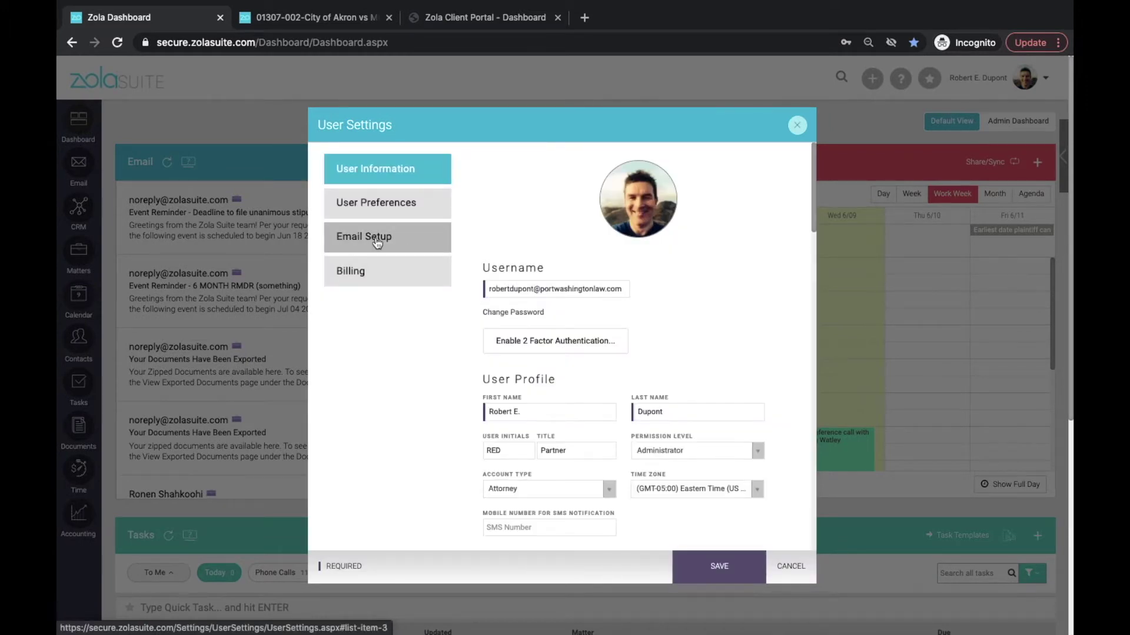
left_click(377, 243)
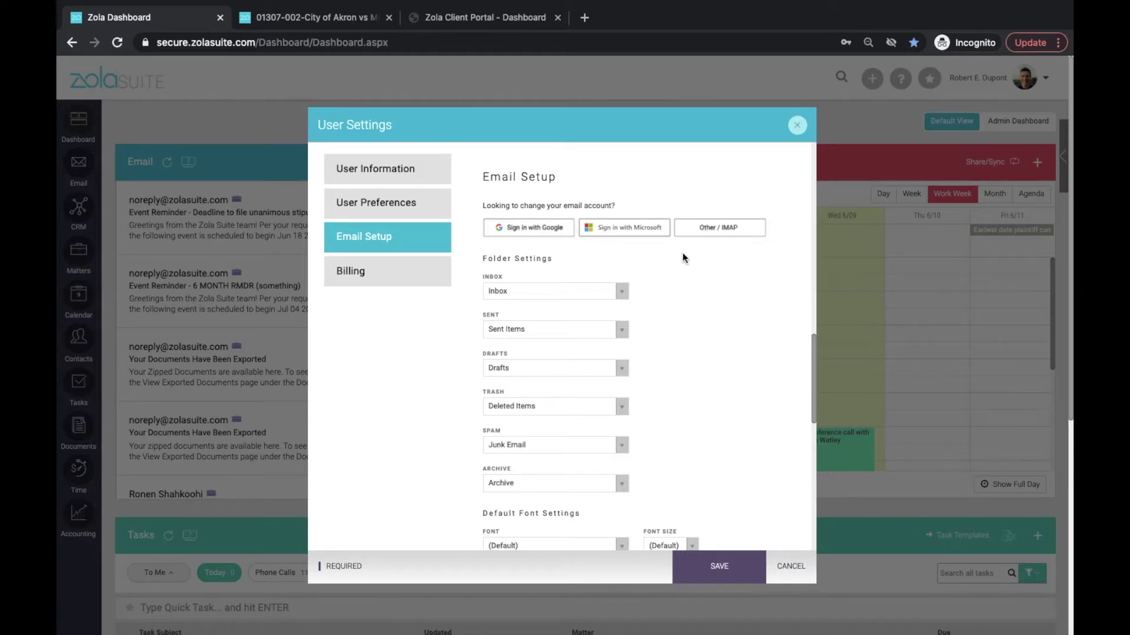
Begin connecting a Microsoft email account, launching its sign-in page.
scroll(683, 256, "down", 1)
scroll(683, 257, "up", 1)
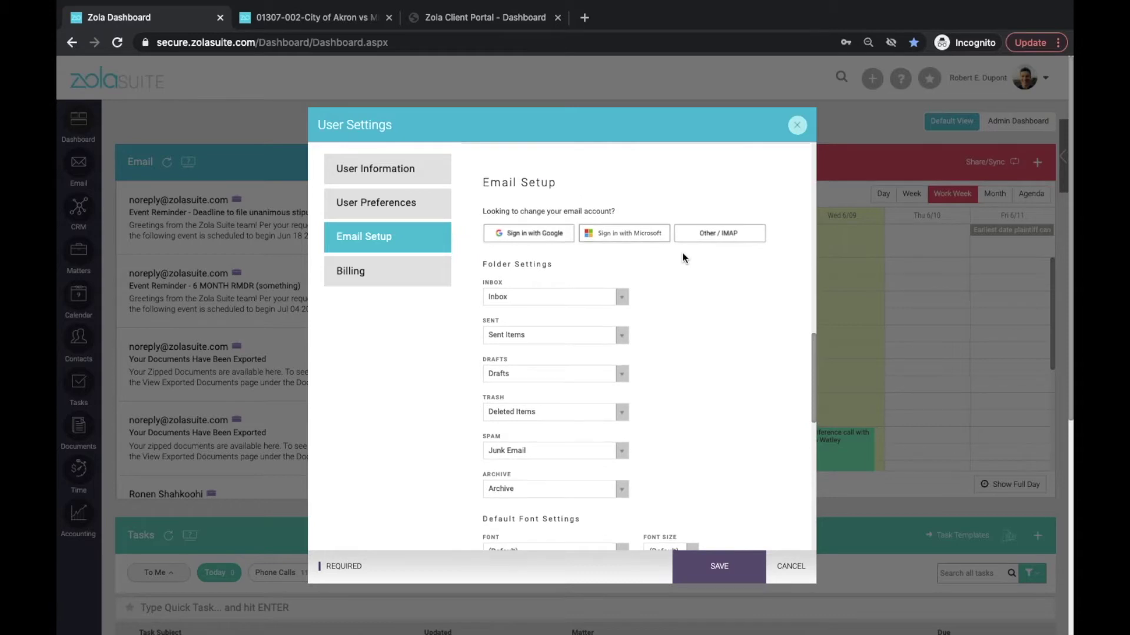
left_click(618, 234)
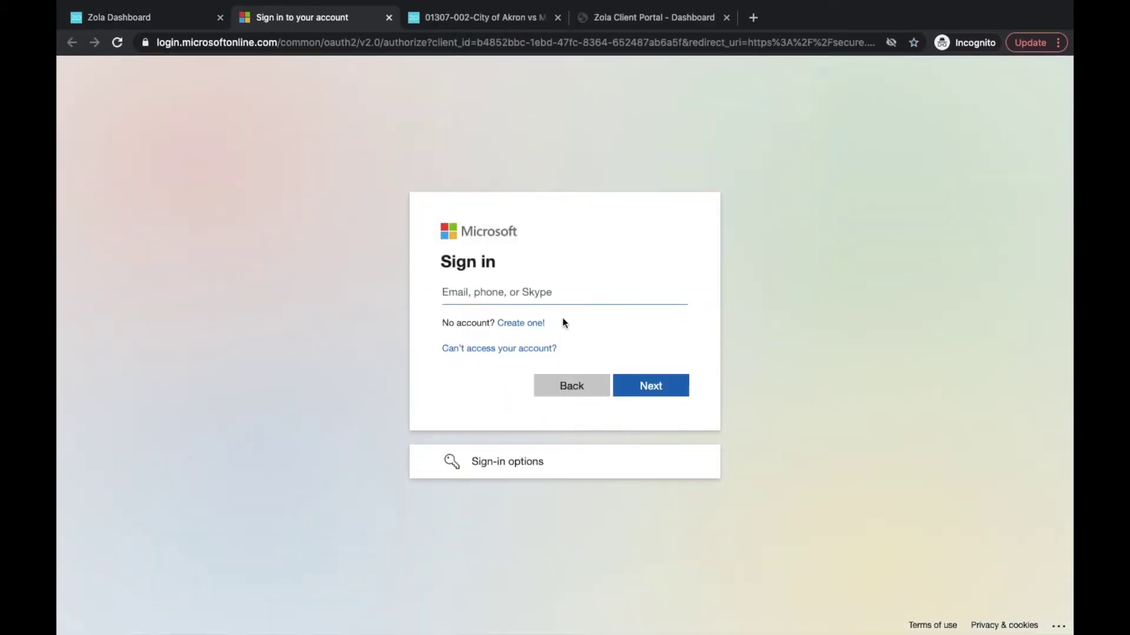
left_click(389, 18)
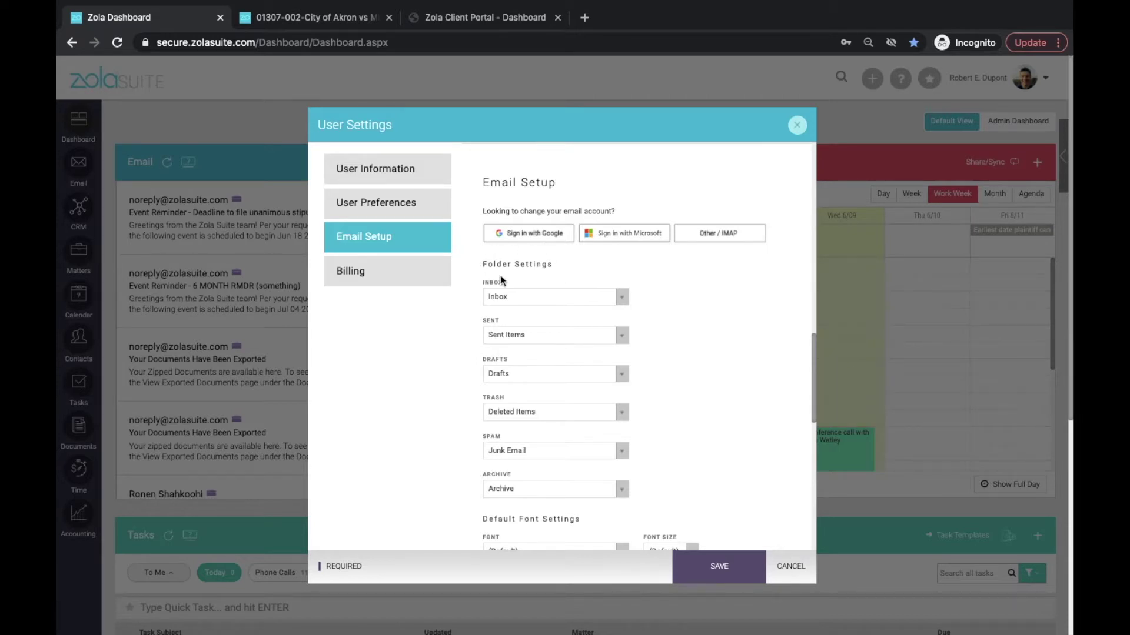
scroll(733, 309, "down", 1)
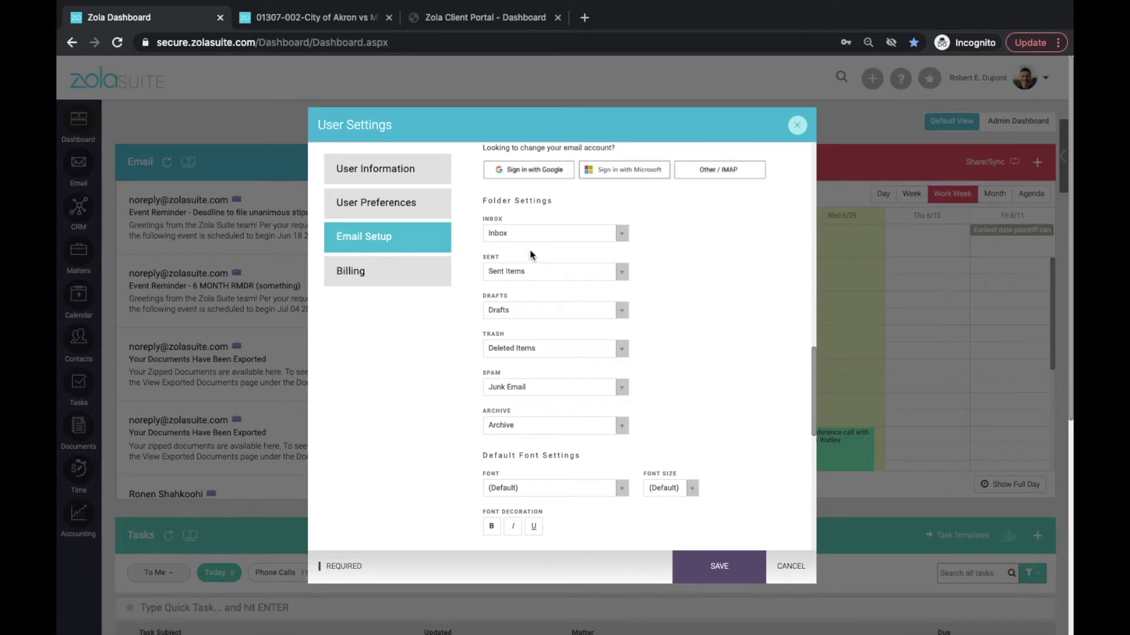
left_click(625, 234)
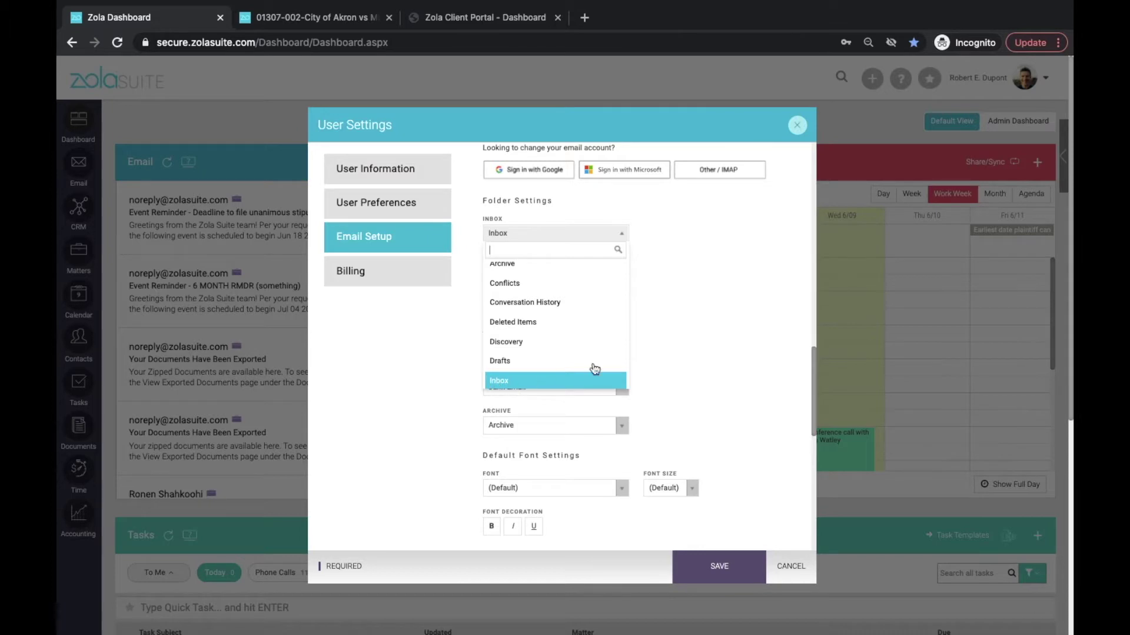
left_click(701, 353)
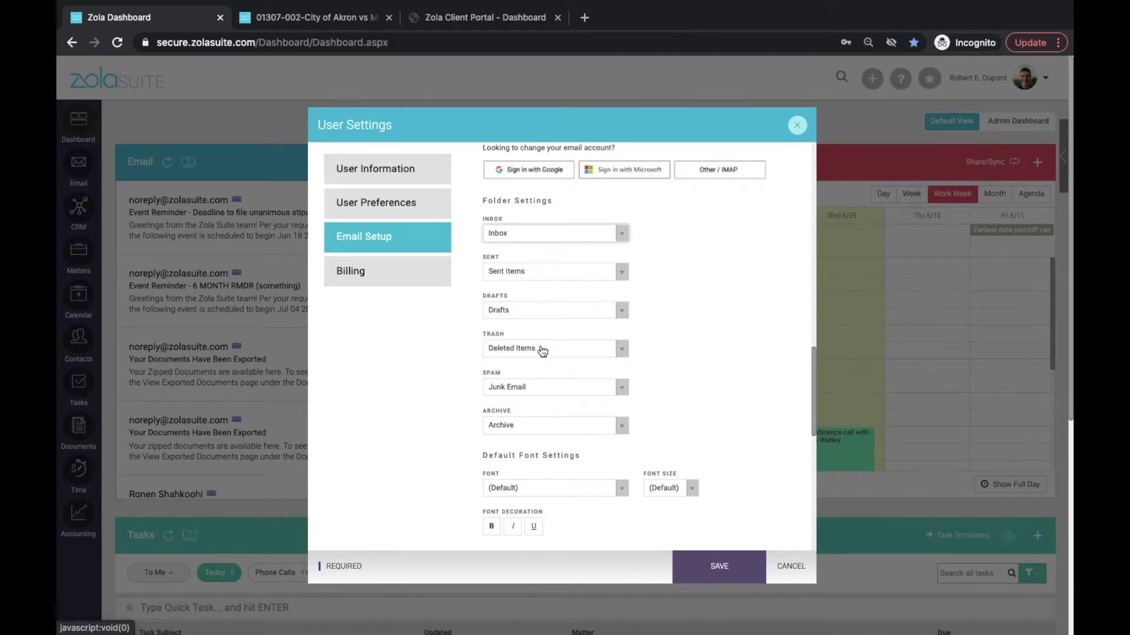
scroll(688, 362, "down", 1)
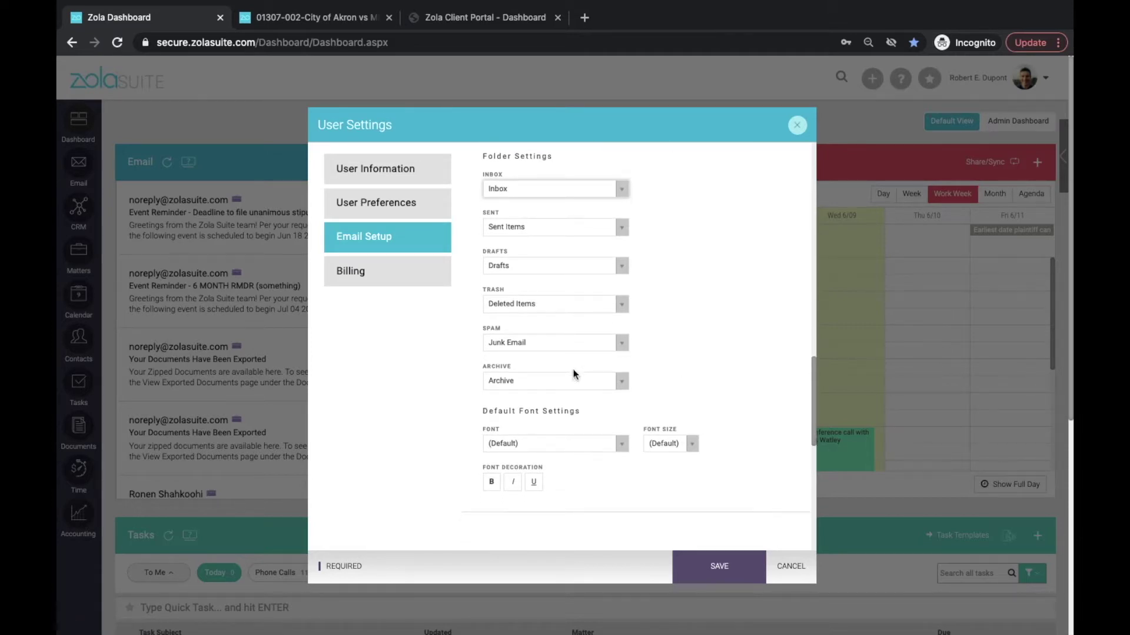
scroll(541, 388, "down", 2)
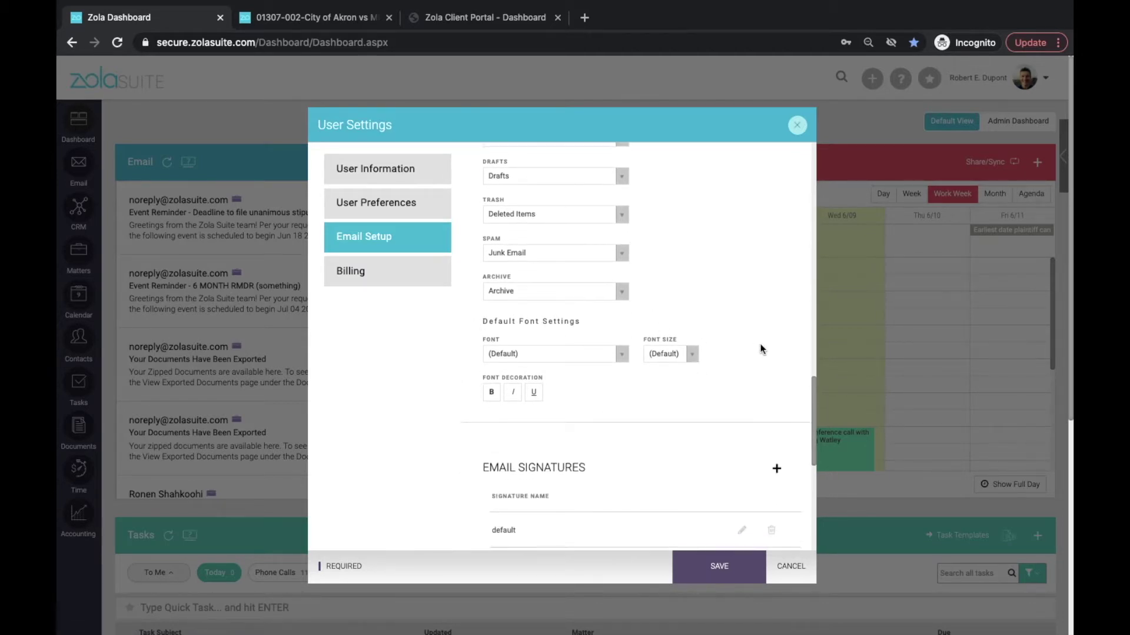
scroll(760, 349, "down", 4)
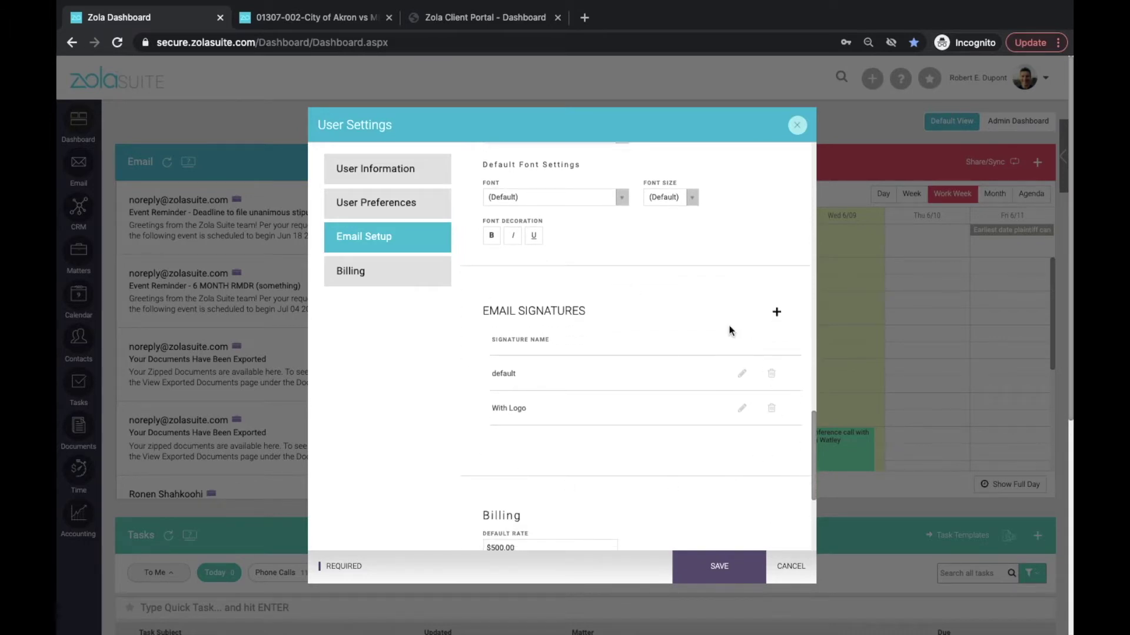
Cancel User Settings without saving and return to the dashboard.
left_click(798, 568)
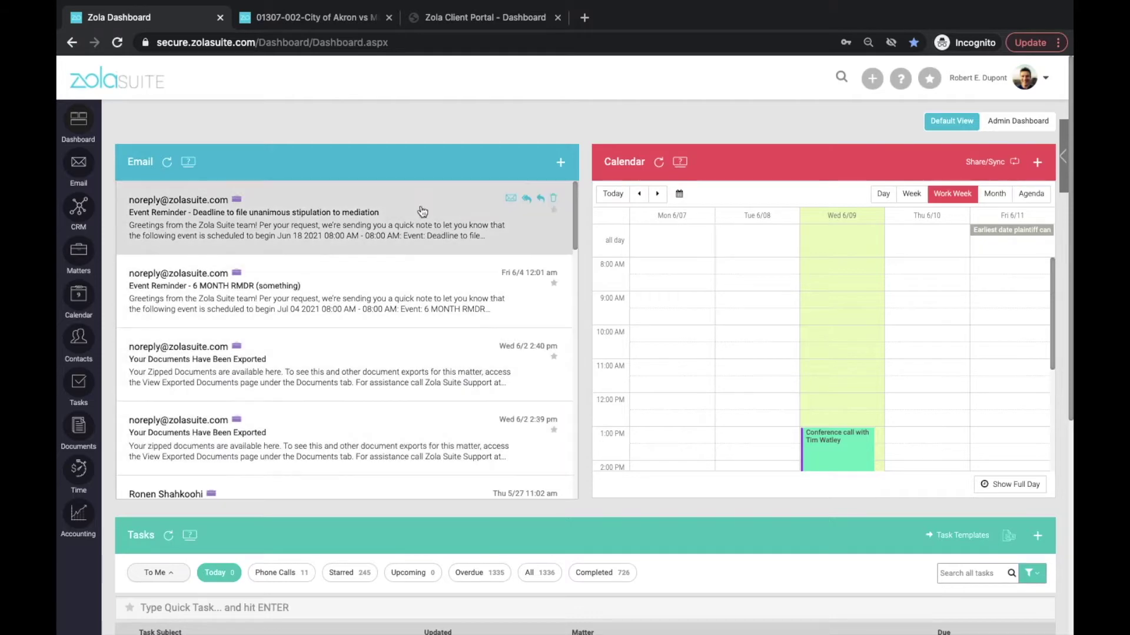
scroll(318, 279, "down", 1)
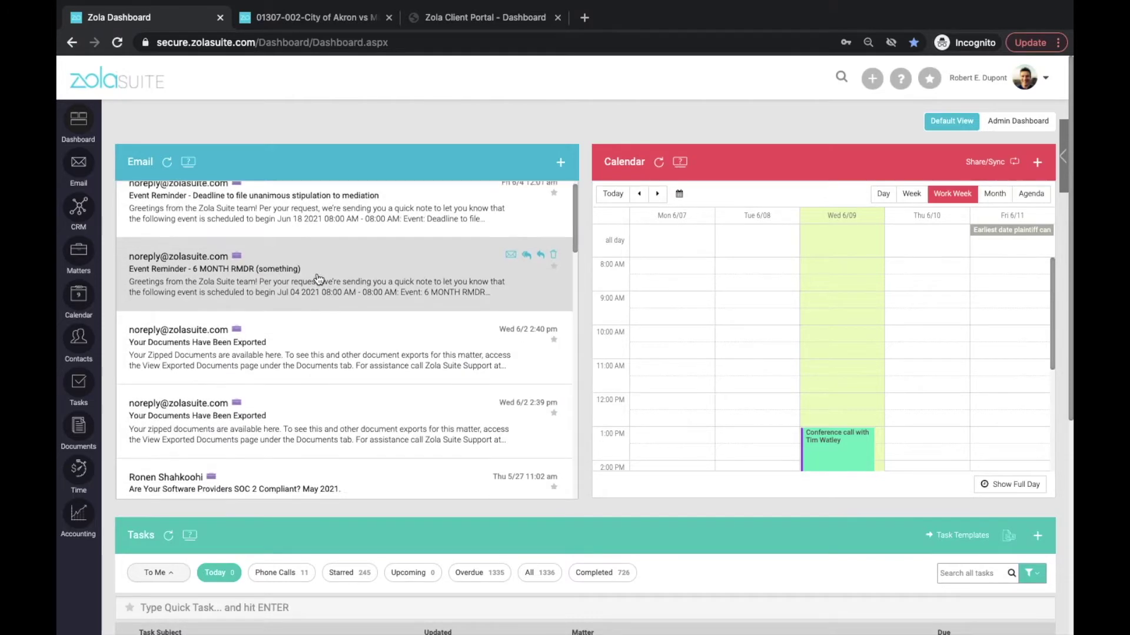
scroll(319, 278, "down", 15)
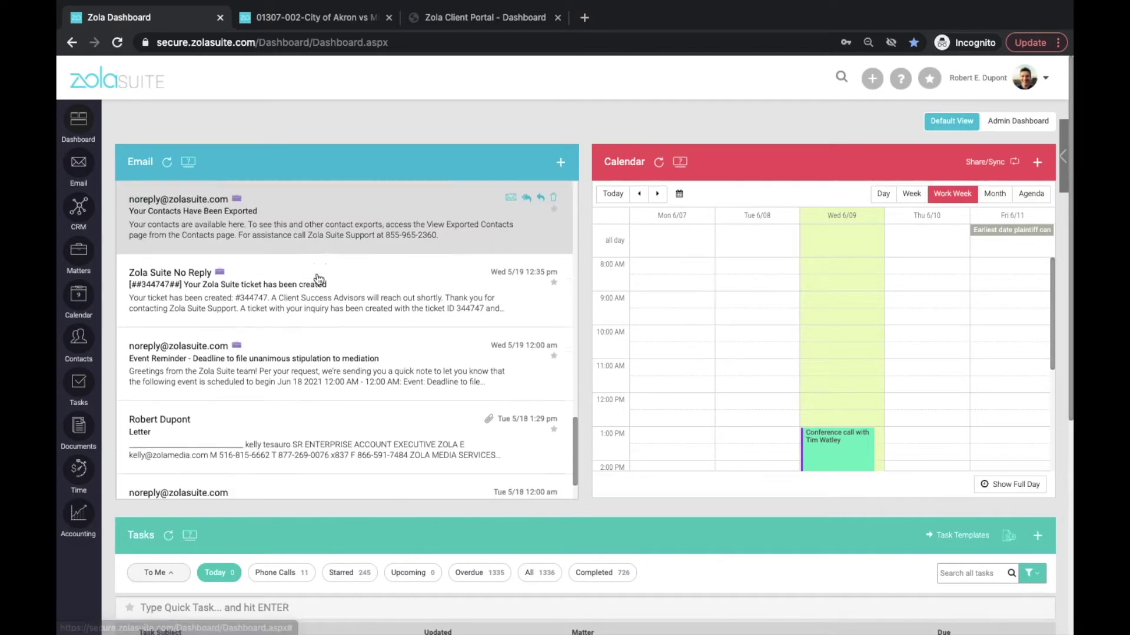
scroll(318, 279, "up", 8)
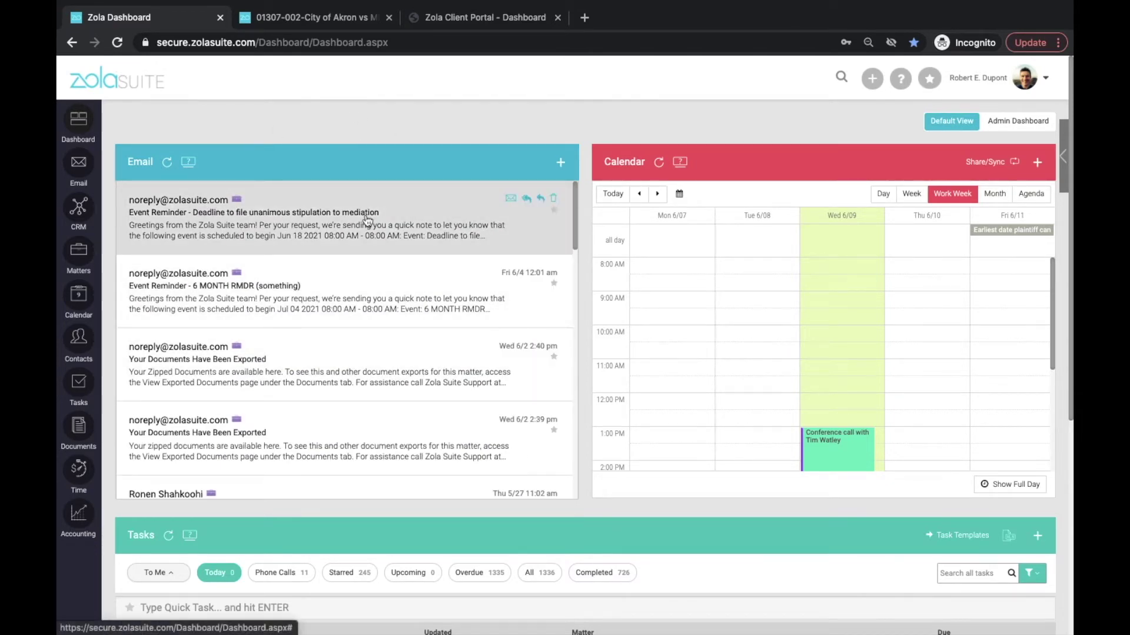
Open the 'Event Reminder - Deadline to file unanimous stipulation to mediation' email.
scroll(367, 220, "down", 5)
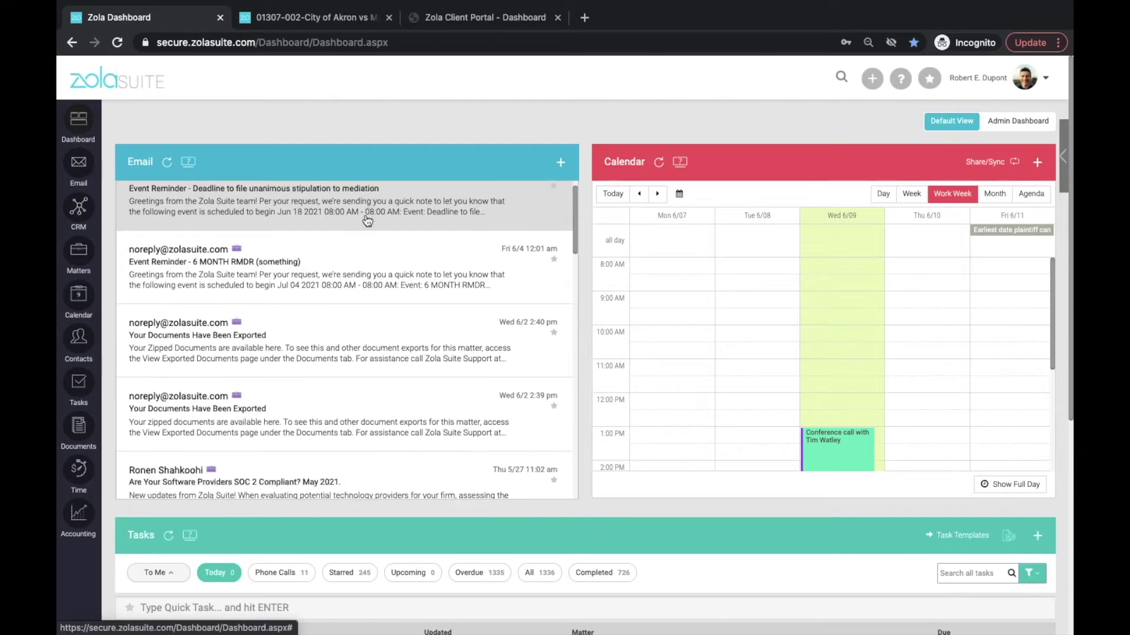
scroll(367, 220, "down", 4)
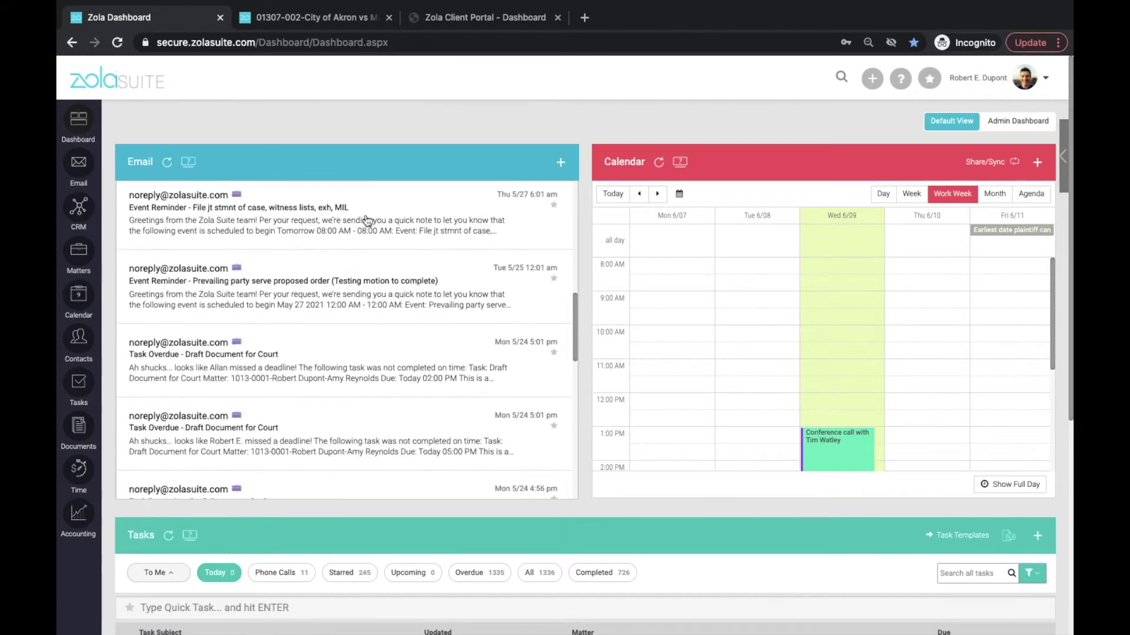
scroll(367, 220, "up", 9)
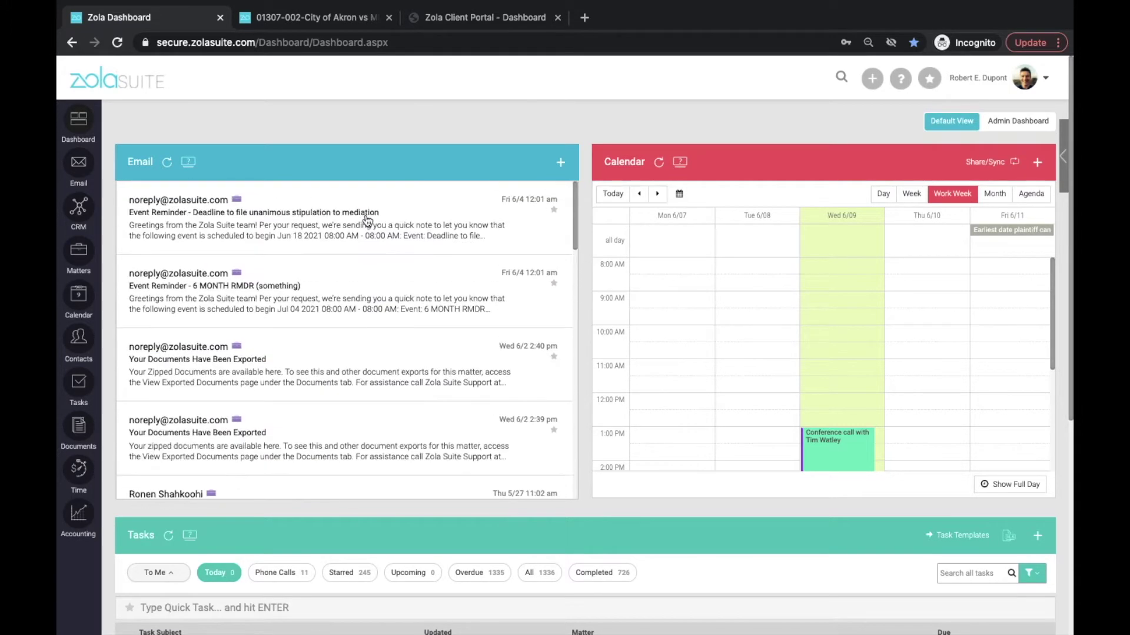
left_click(325, 226)
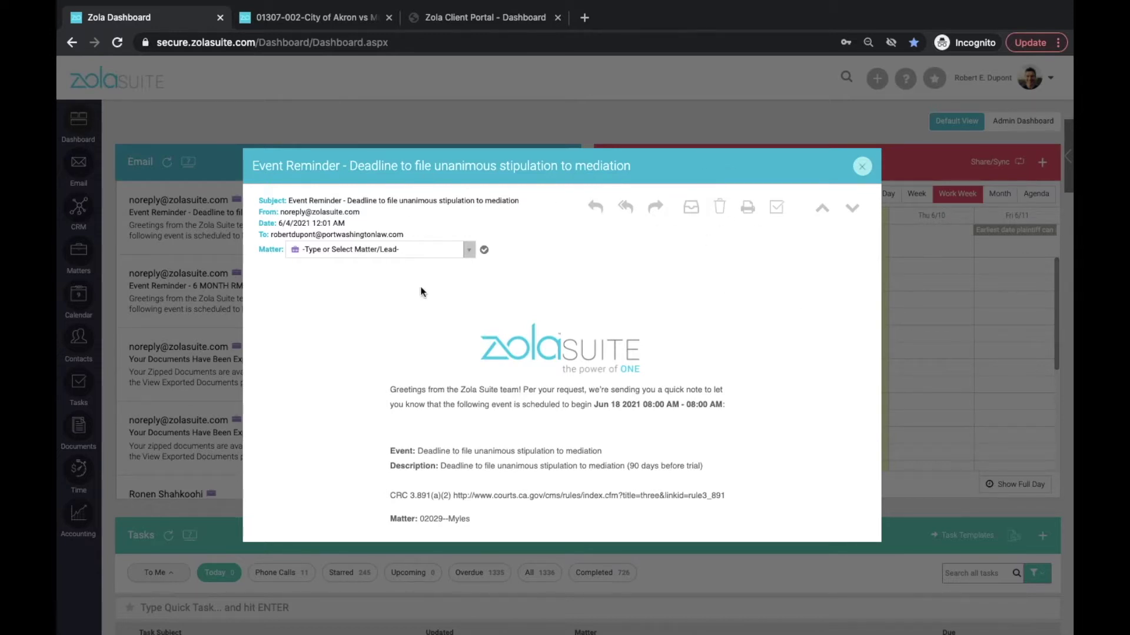
Link the mediation reminder email to matter HH0008-Related Insurance vs. Hudson Yards, then close it.
left_click(469, 251)
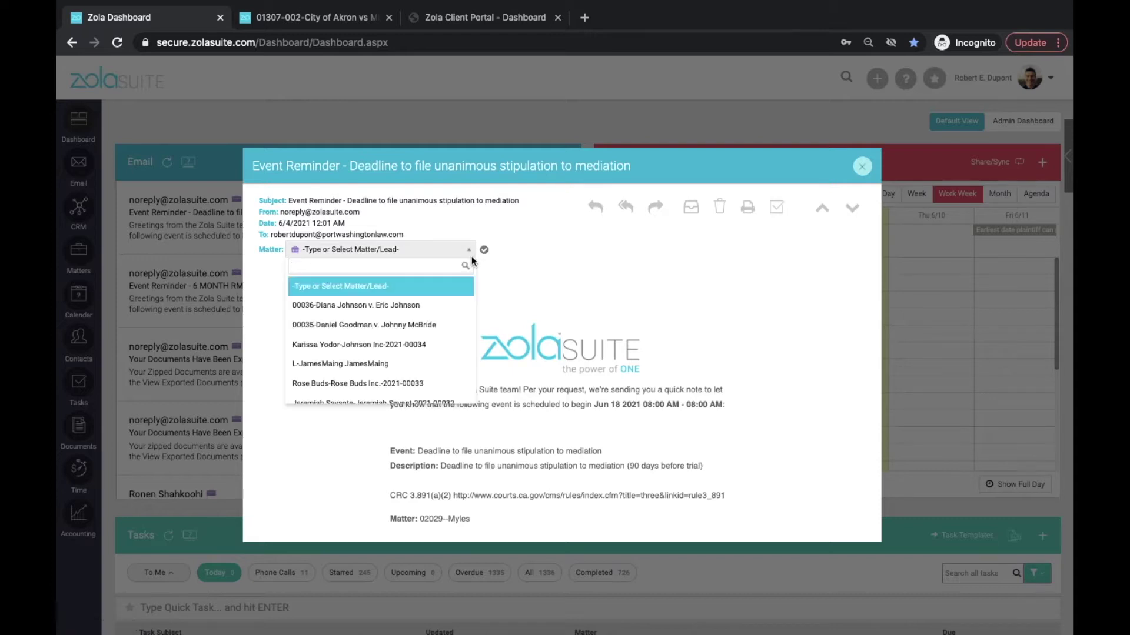
scroll(359, 339, "down", 3)
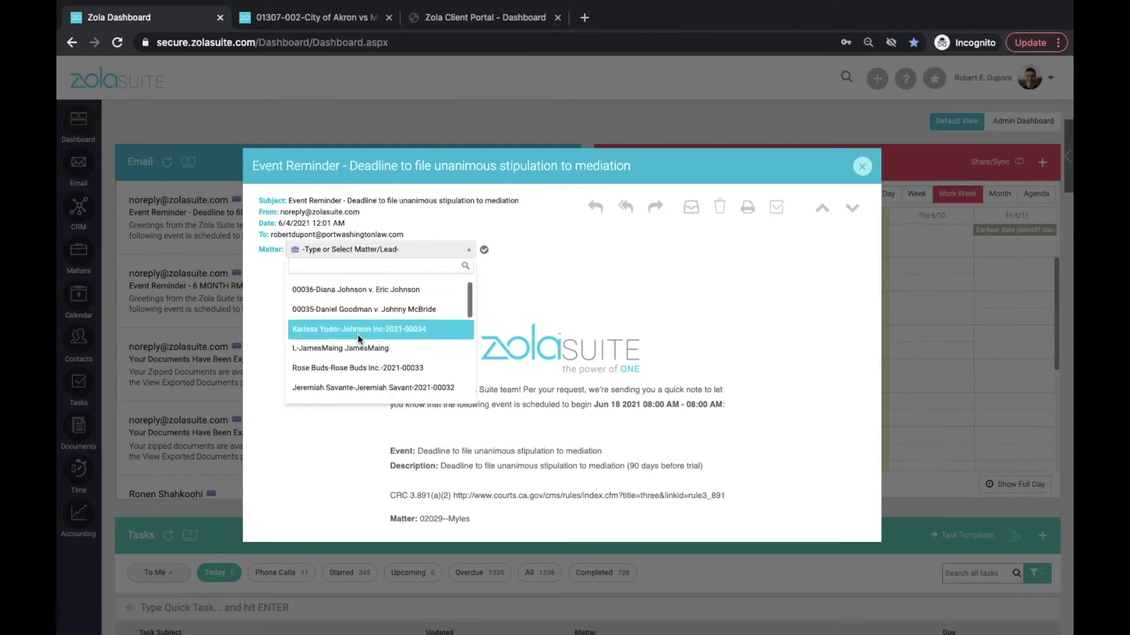
scroll(359, 340, "down", 6)
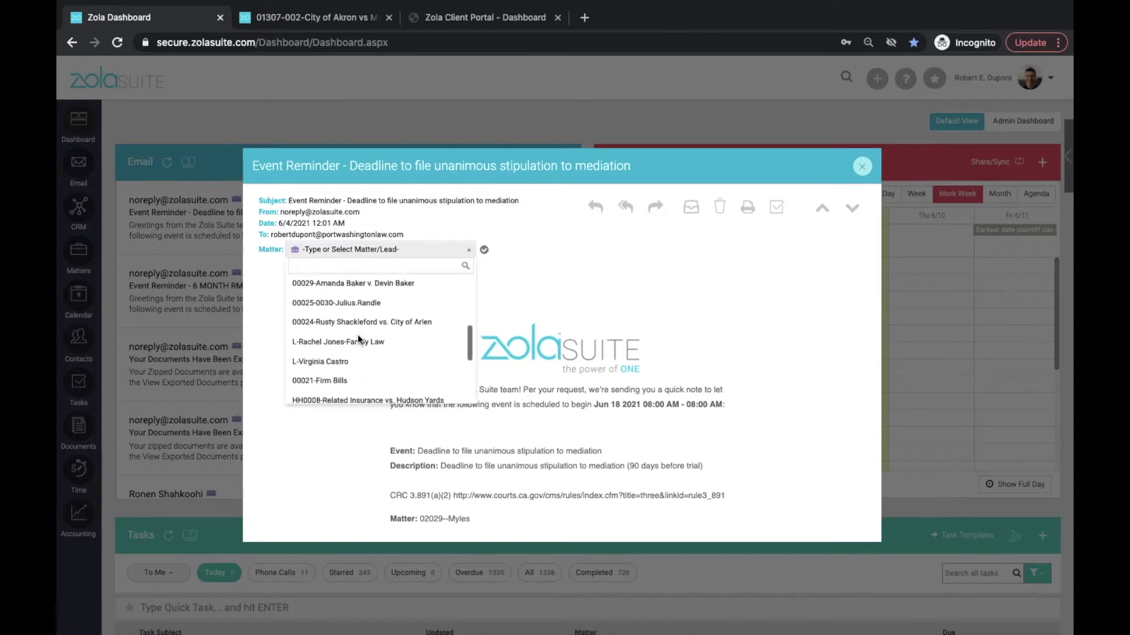
left_click(359, 353)
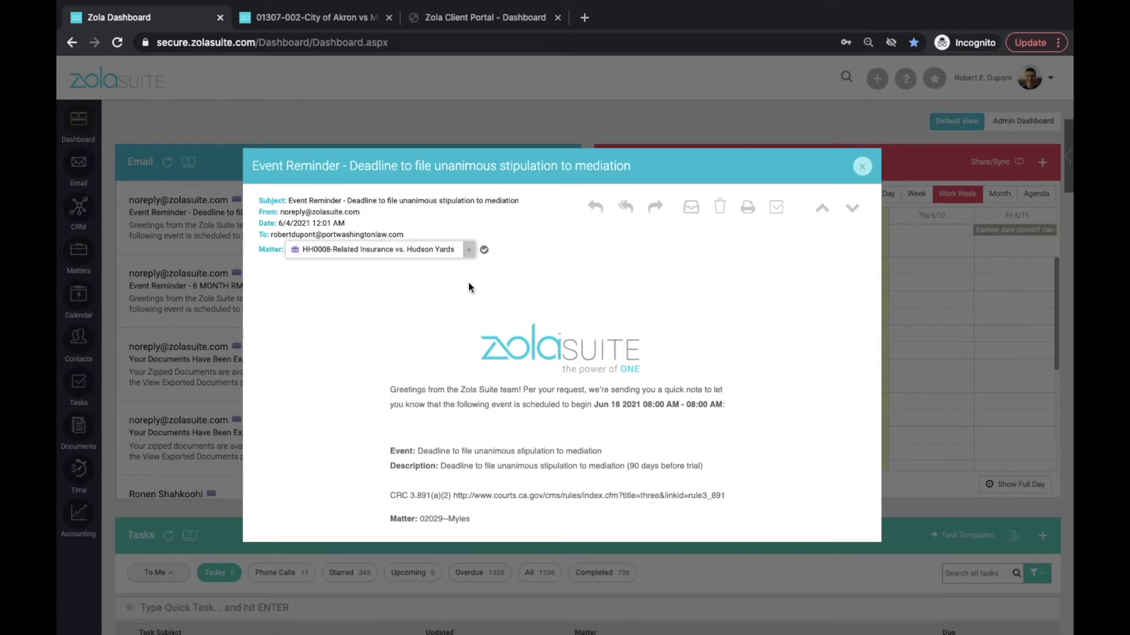
left_click(484, 251)
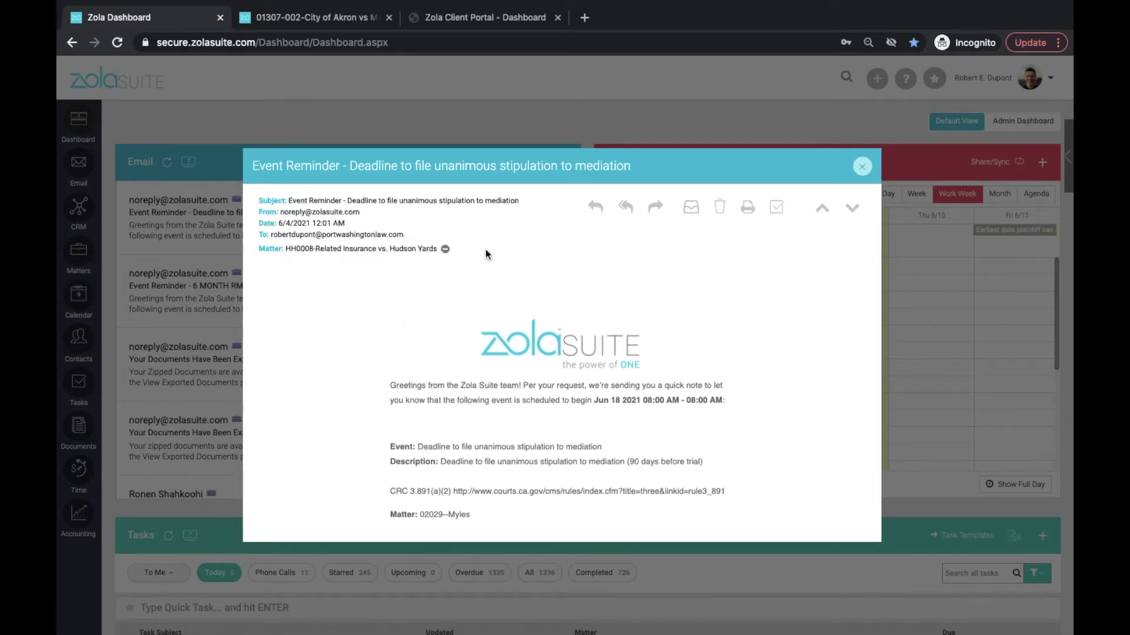
left_click(862, 167)
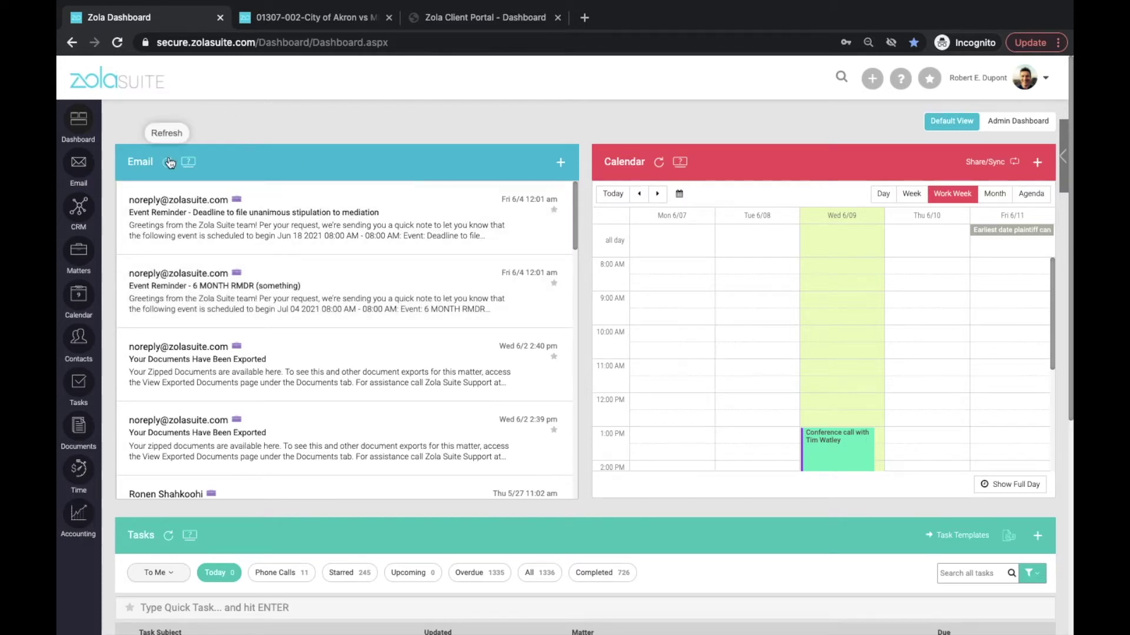
Refresh the dashboard email list and open the Email inbox from the sidebar.
left_click(167, 162)
scroll(377, 161, "down", 1)
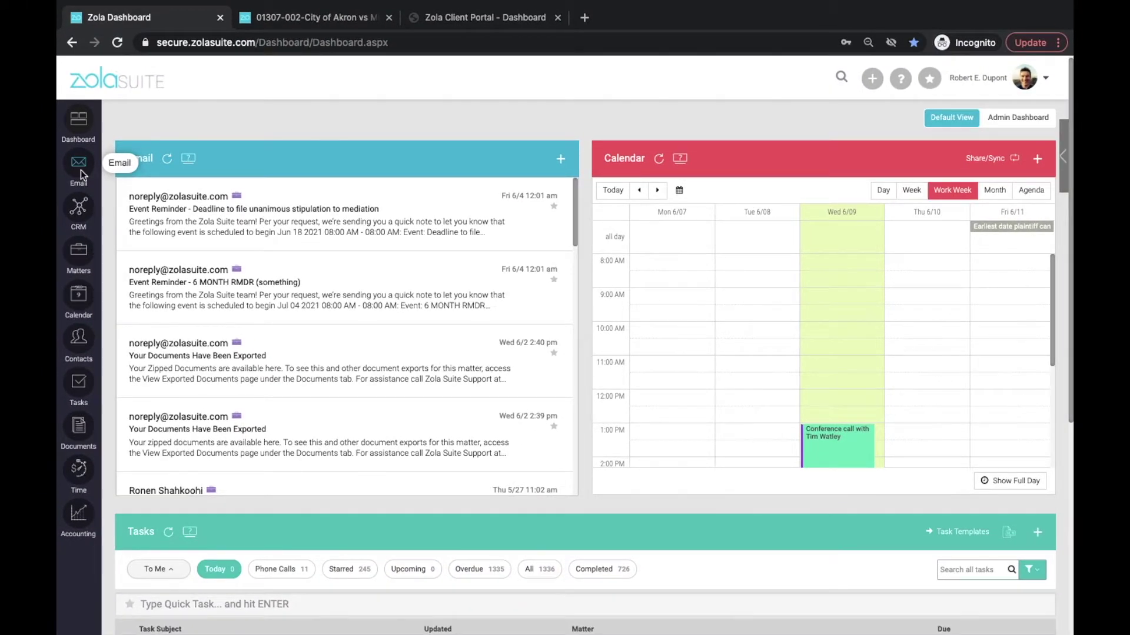
left_click(81, 174)
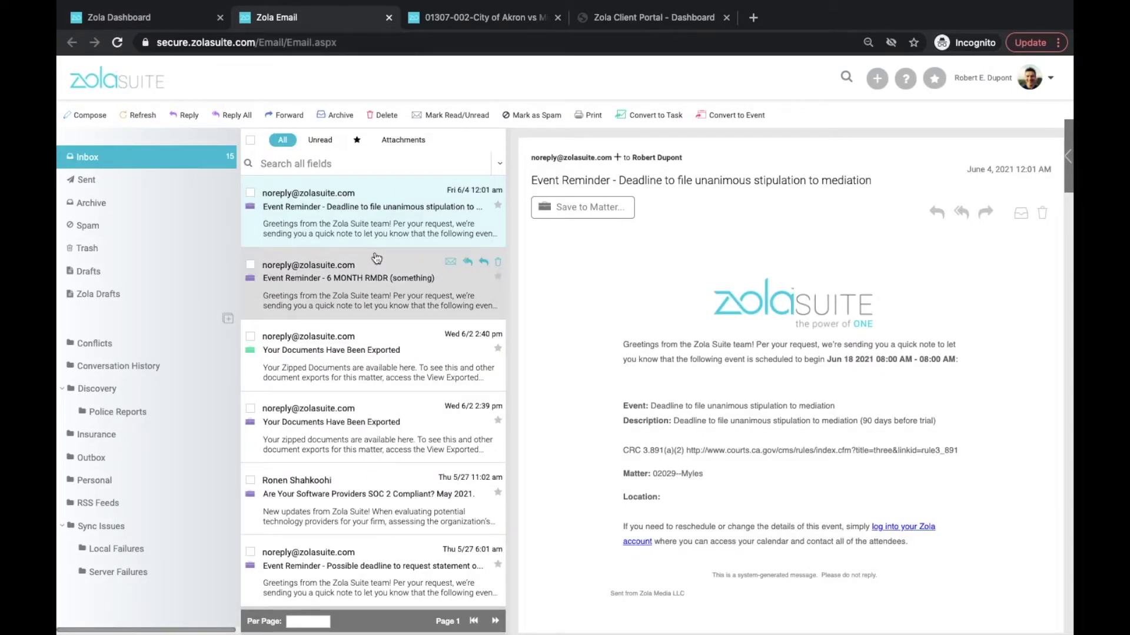
scroll(376, 257, "down", 5)
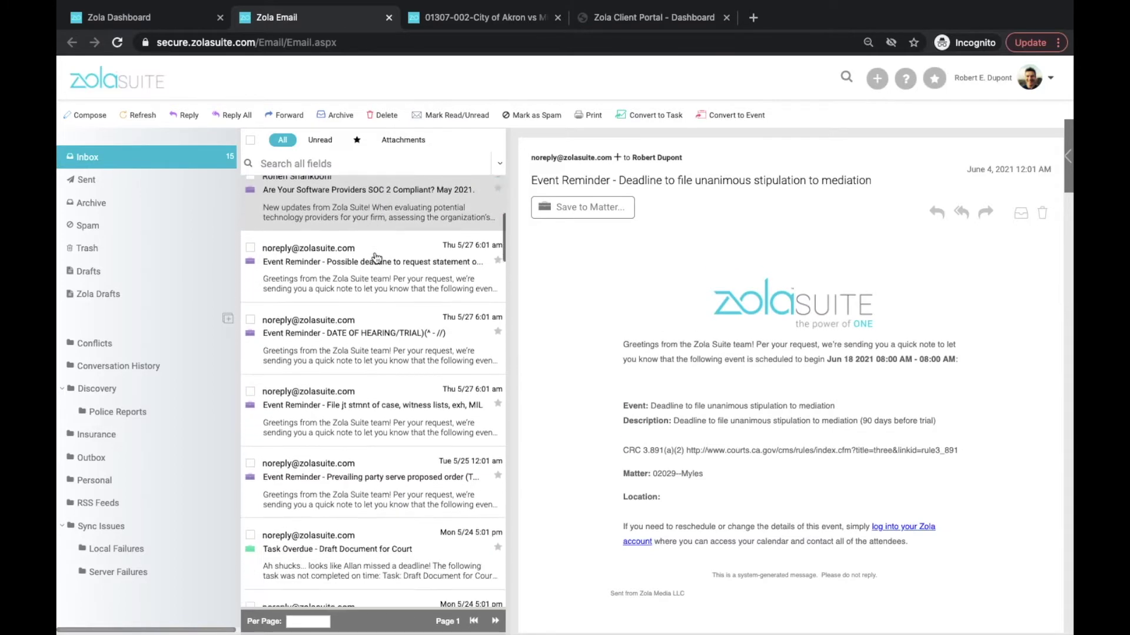
scroll(377, 257, "down", 12)
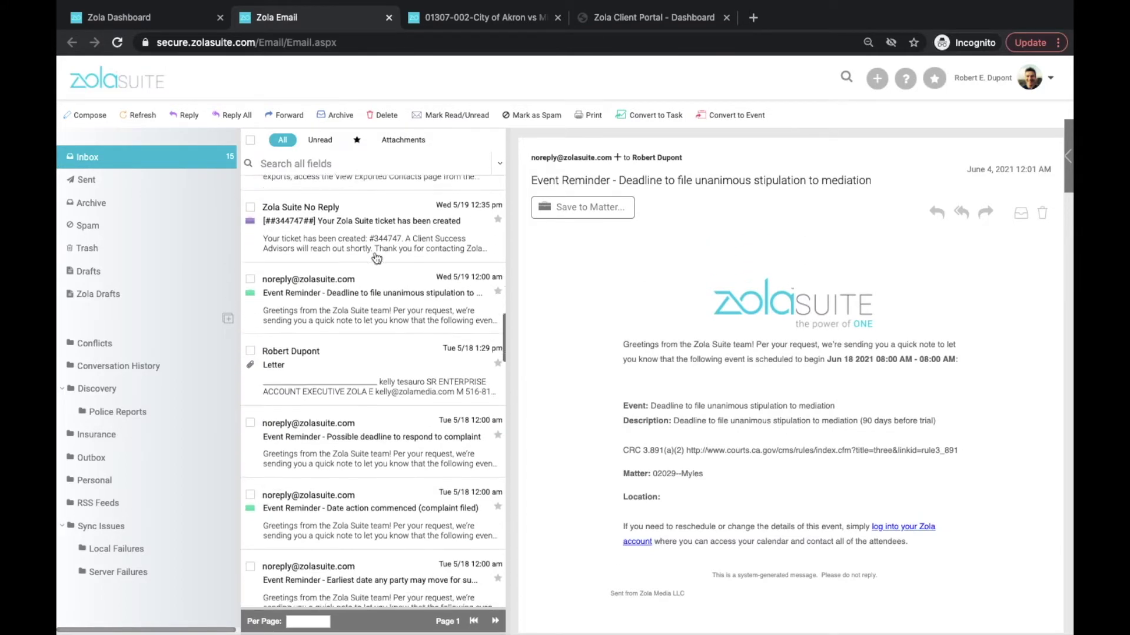
scroll(376, 257, "down", 1)
scroll(380, 257, "up", 7)
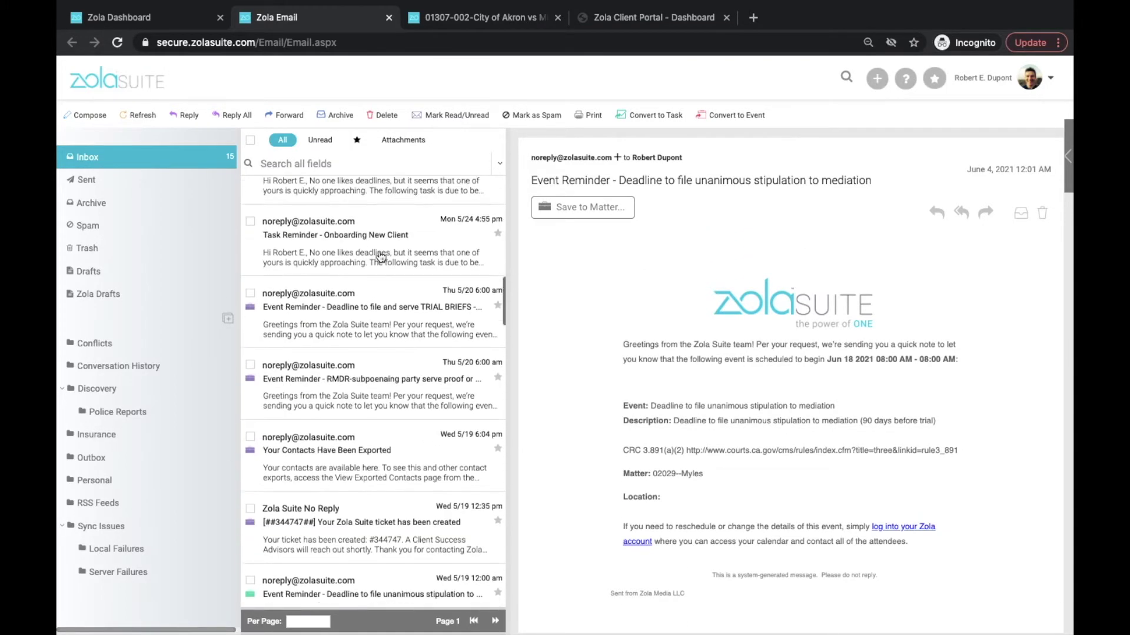
scroll(380, 257, "up", 9)
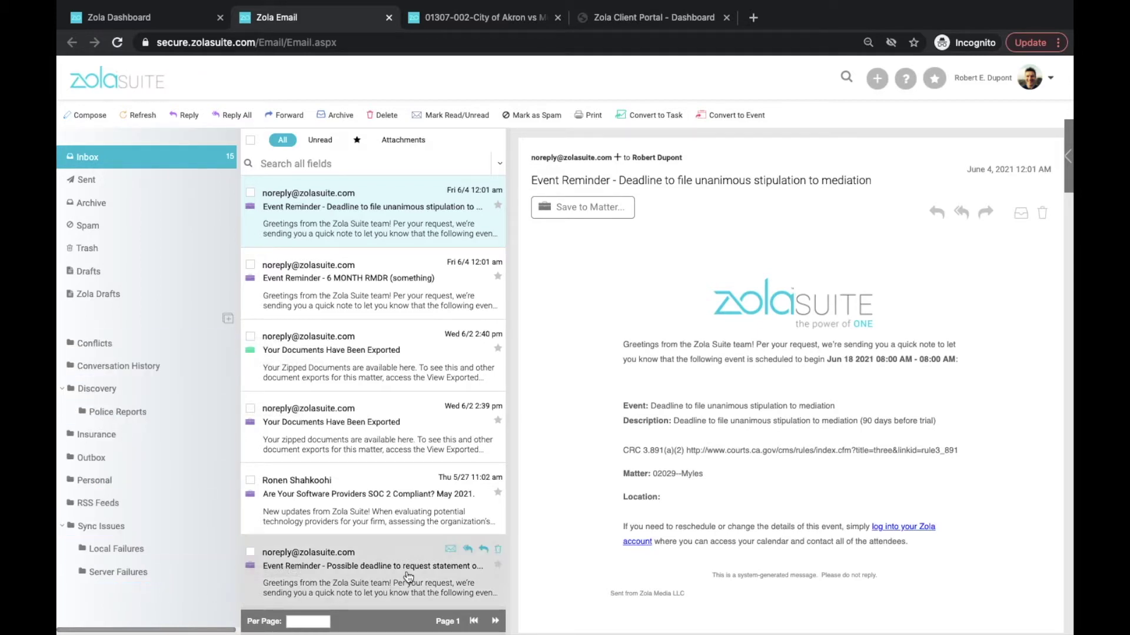
scroll(399, 287, "down", 1)
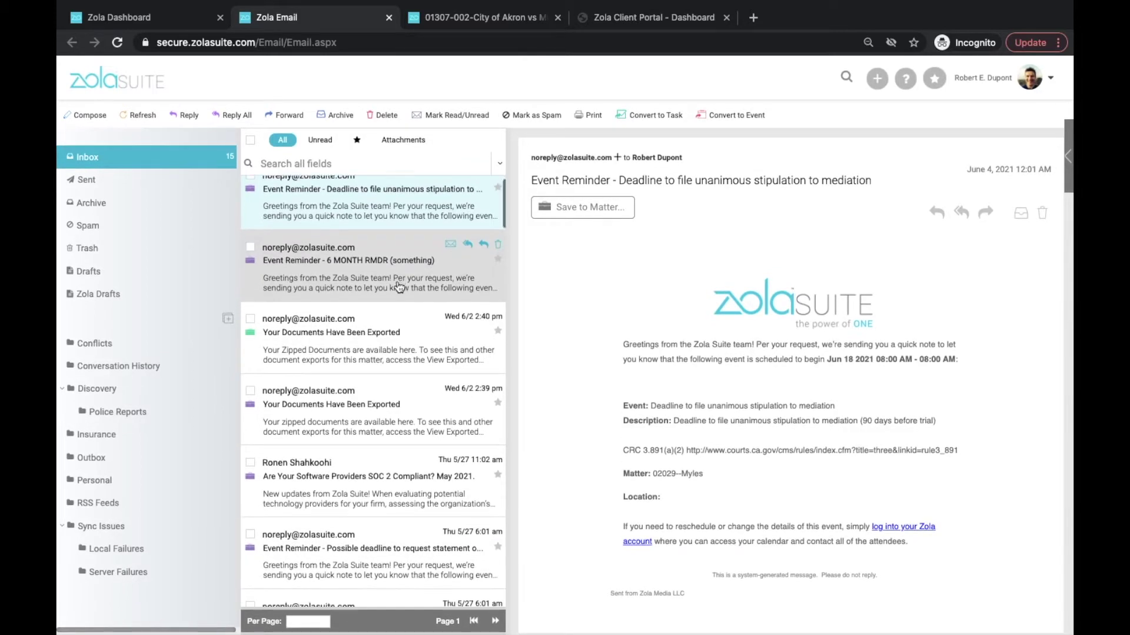
scroll(399, 287, "down", 10)
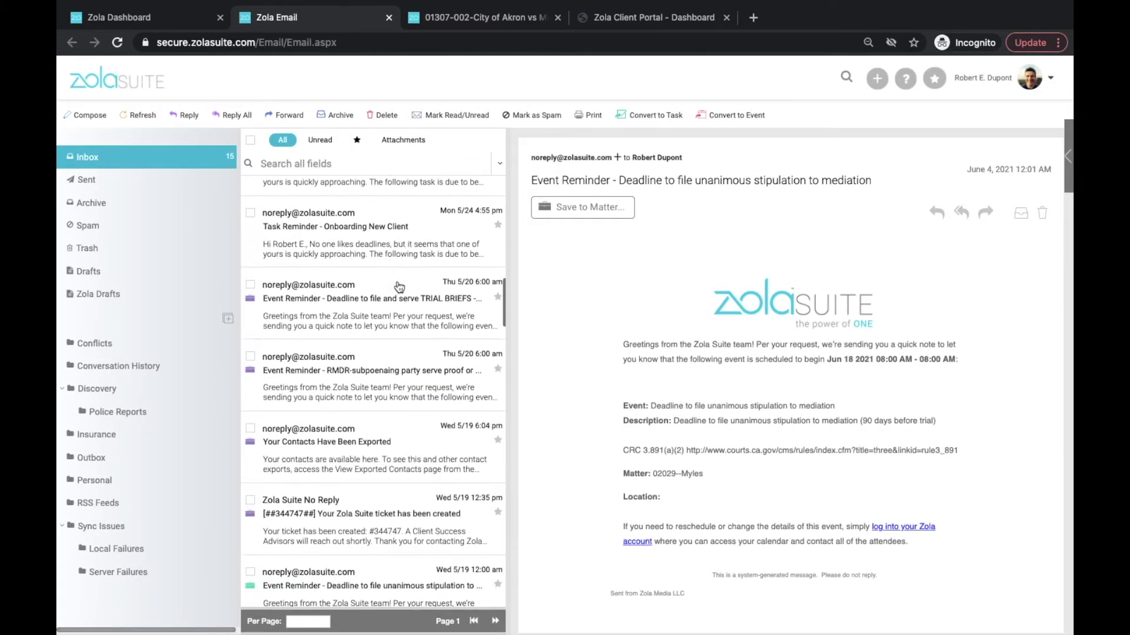
scroll(399, 287, "down", 5)
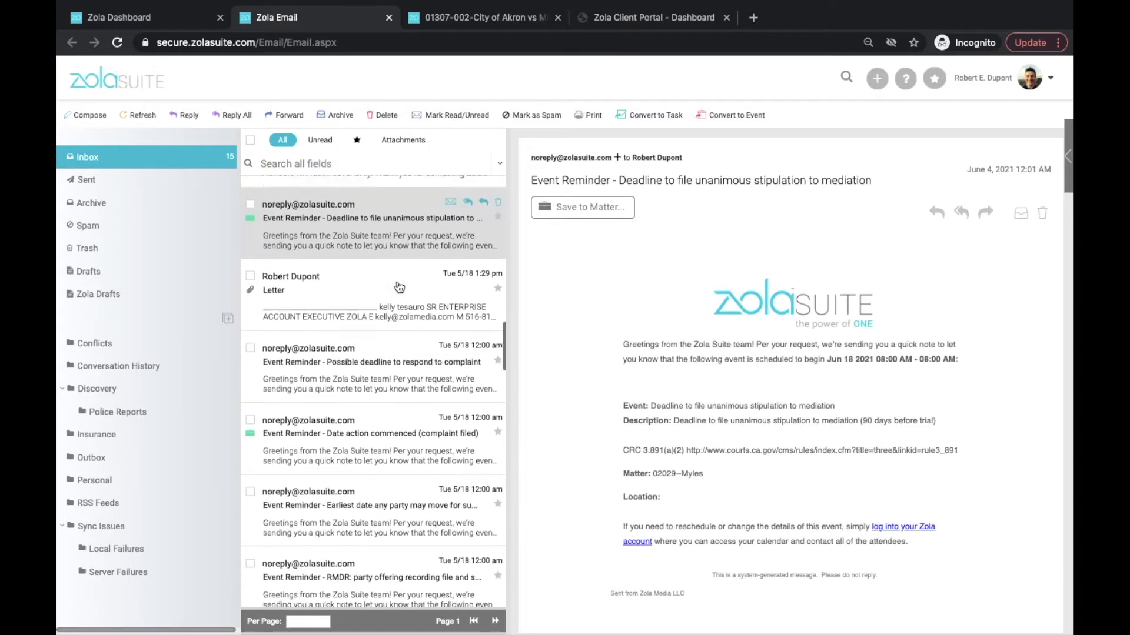
scroll(399, 287, "down", 8)
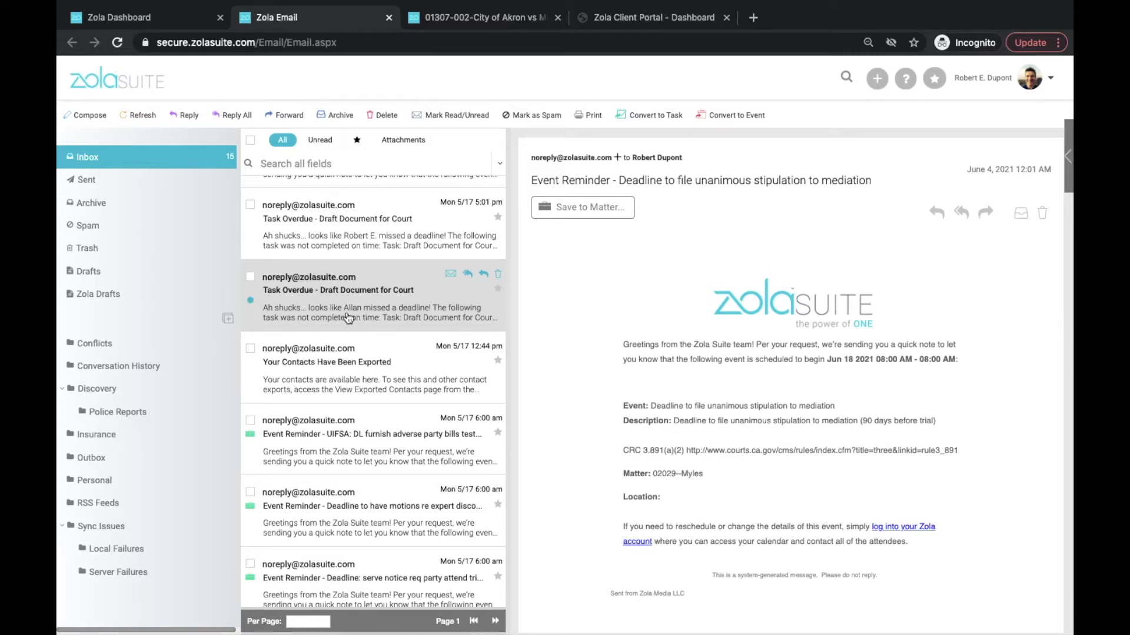
scroll(358, 407, "up", 10)
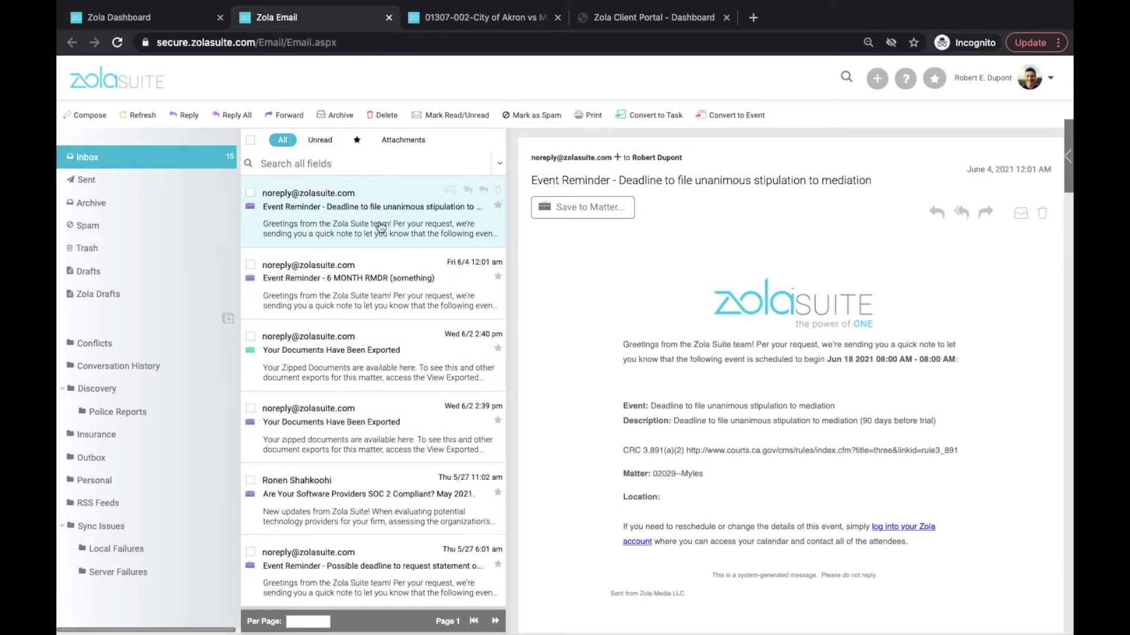
Save the mediation reminder email to matter 01307-002-City of Akron and reopen it.
left_click(570, 211)
left_click(765, 214)
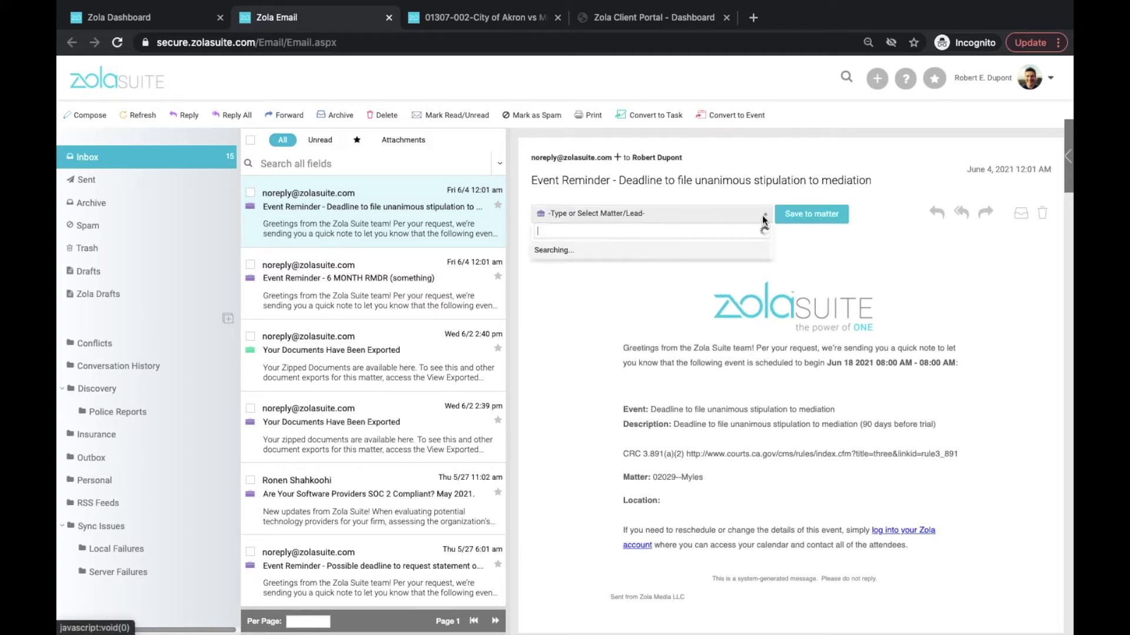
left_click(730, 277)
left_click(742, 215)
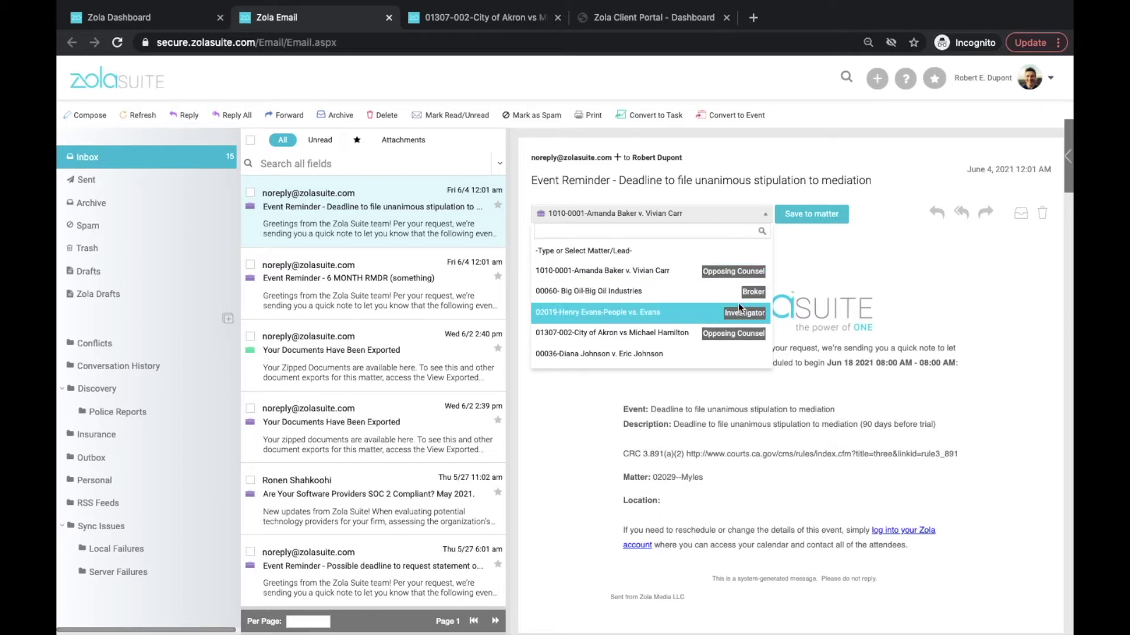
scroll(738, 303, "down", 1)
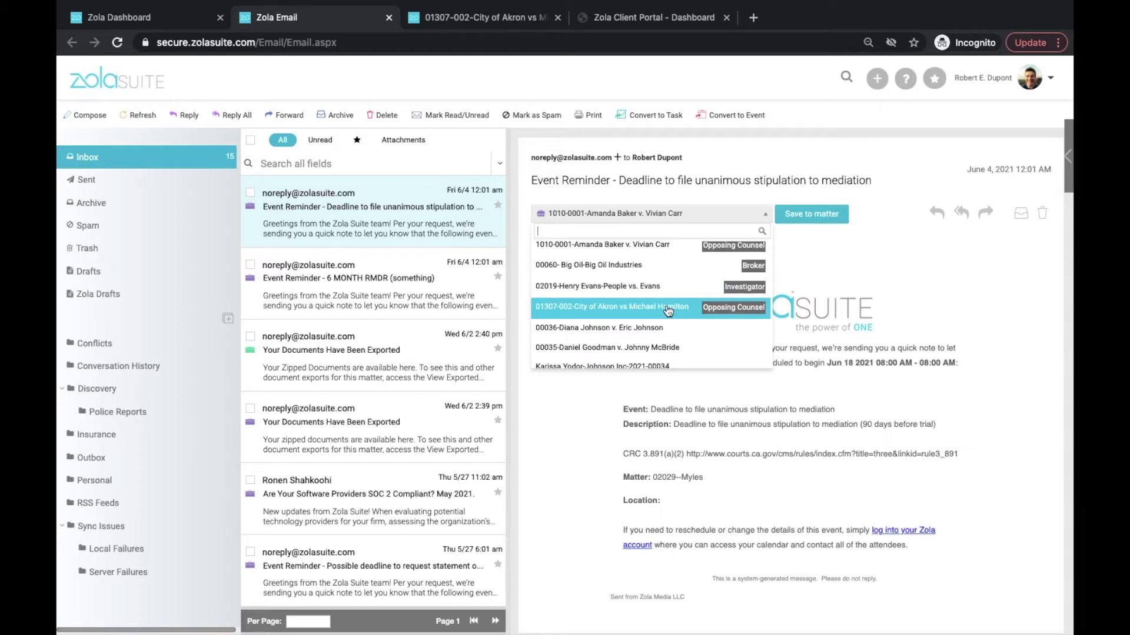
left_click(670, 311)
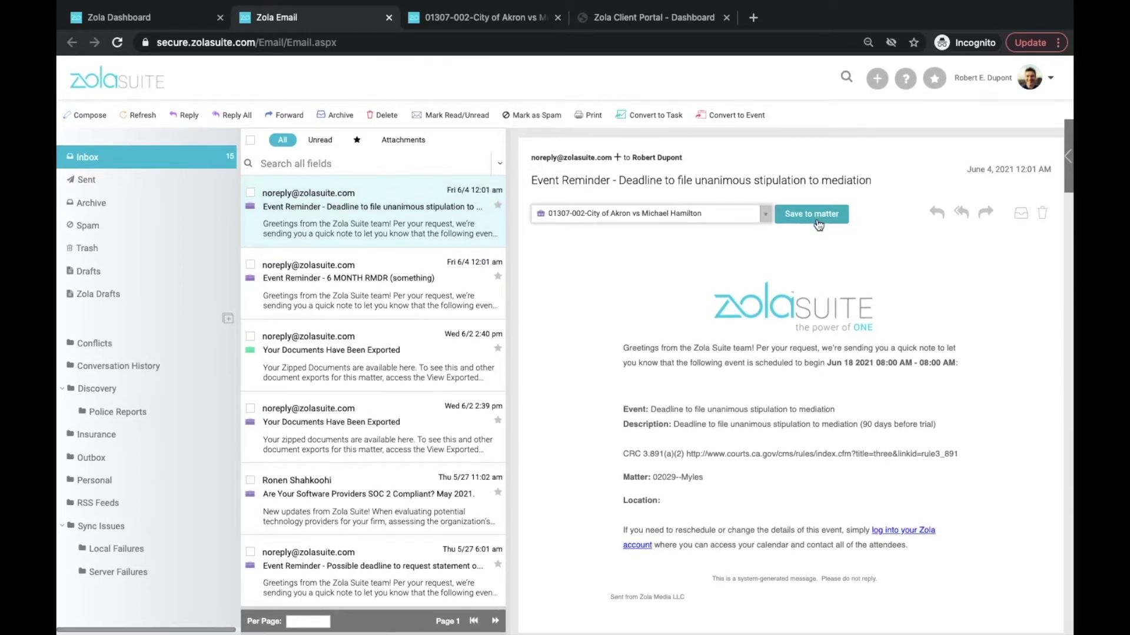
left_click(817, 215)
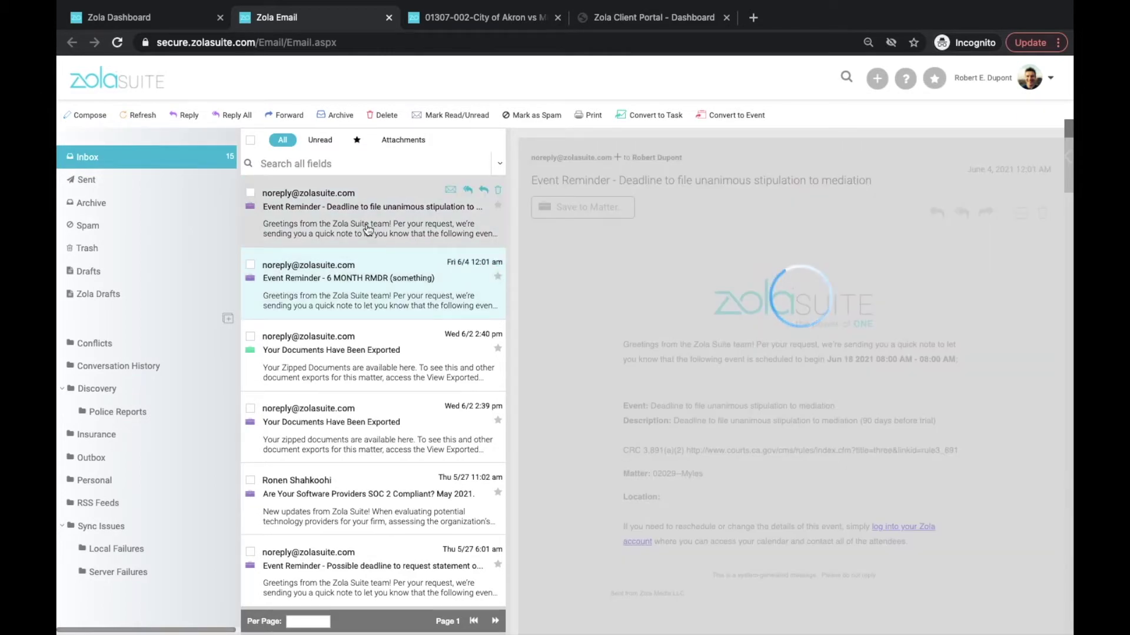
left_click(367, 230)
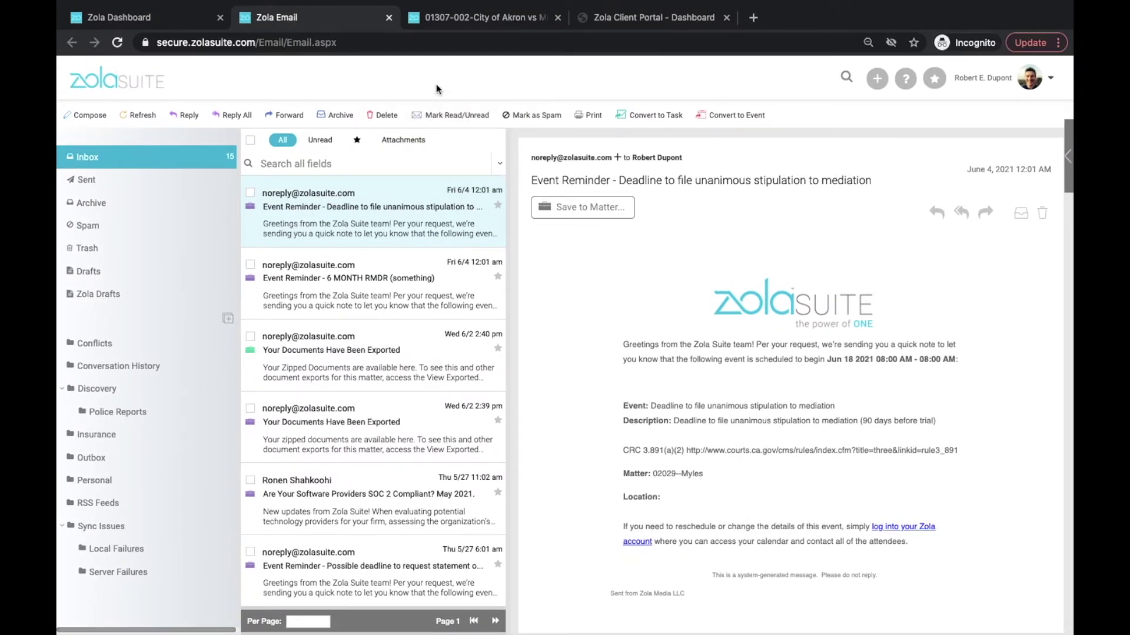
left_click(446, 23)
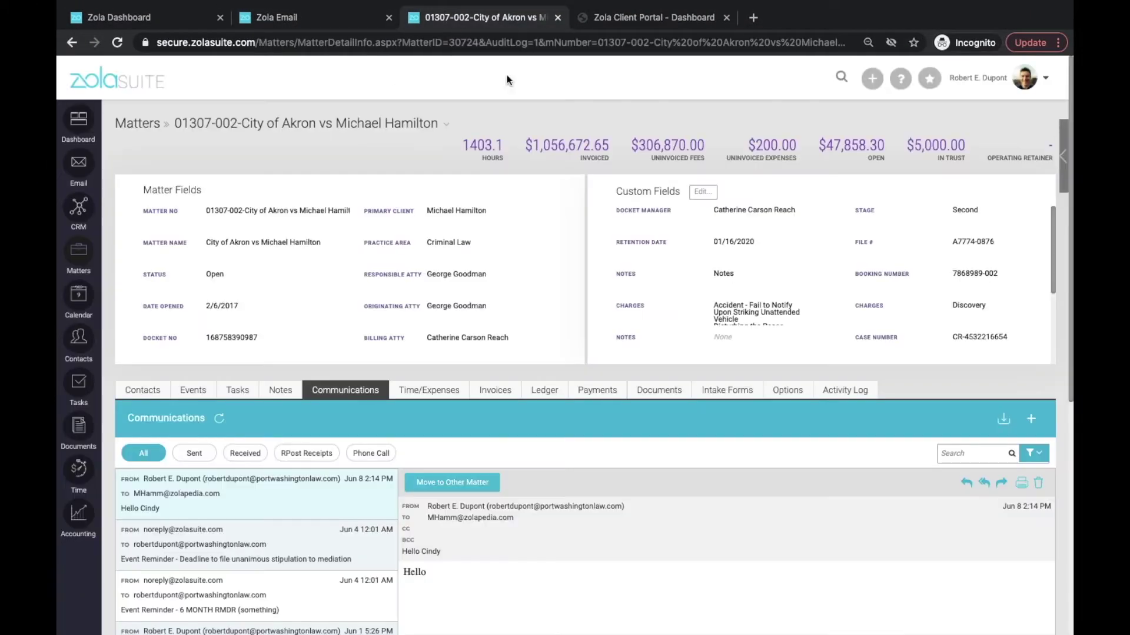
scroll(332, 418, "down", 4)
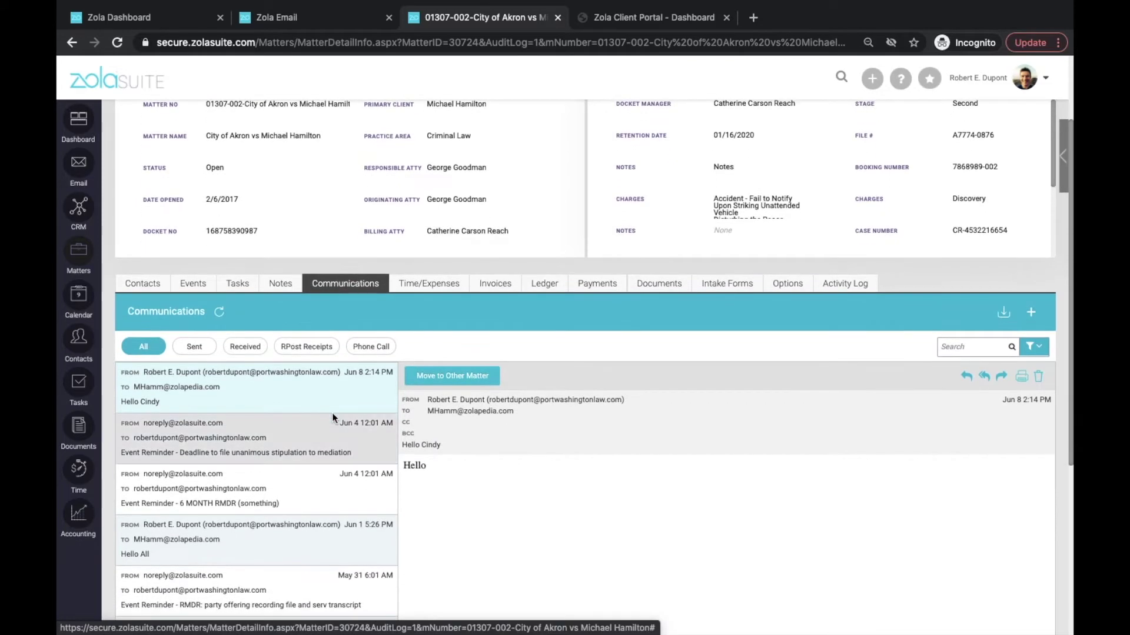
scroll(332, 418, "up", 3)
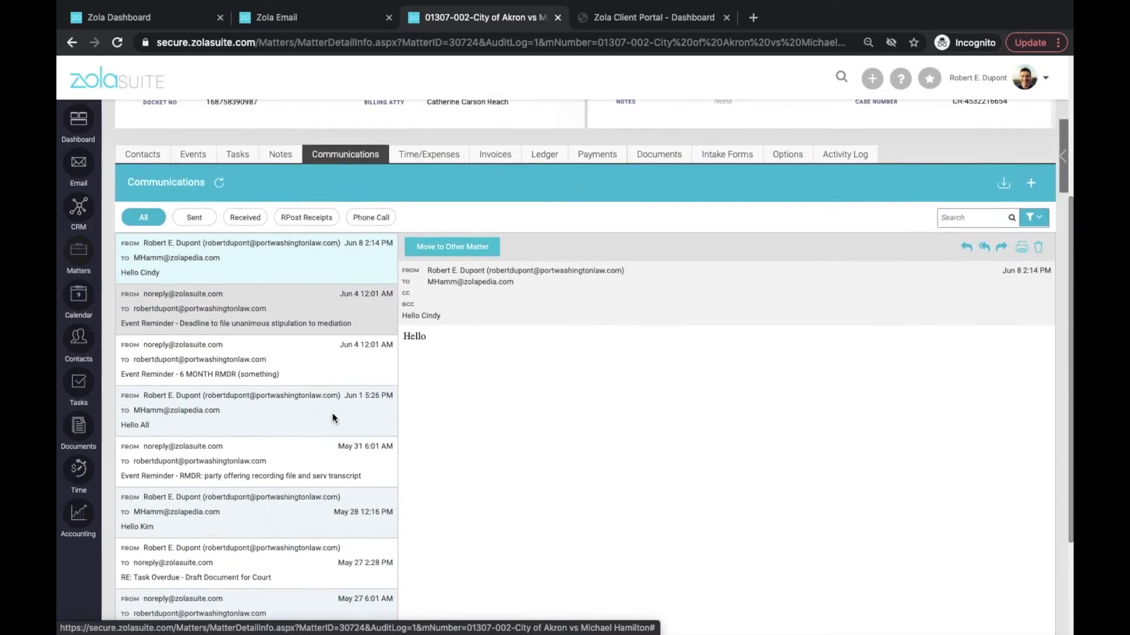
scroll(332, 415, "up", 1)
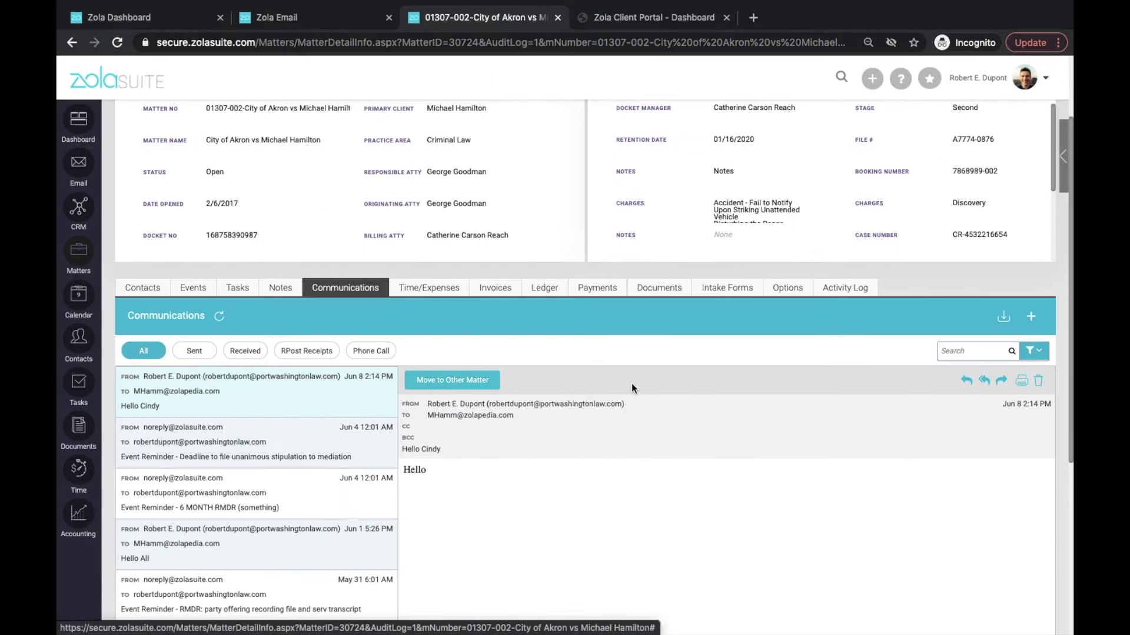
left_click(274, 19)
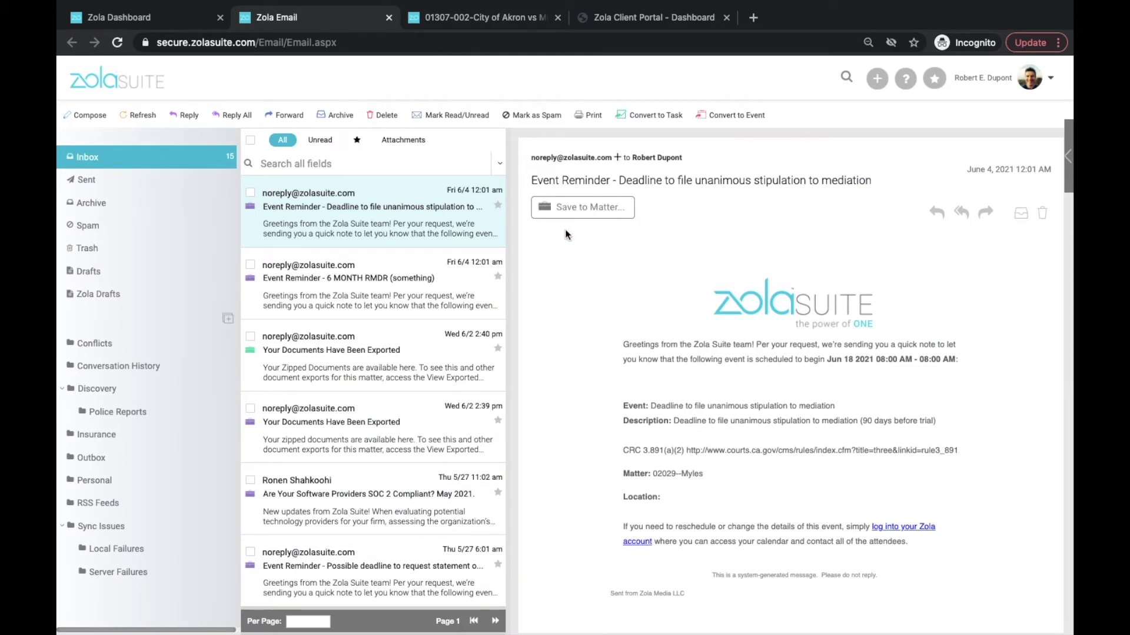
left_click(1050, 78)
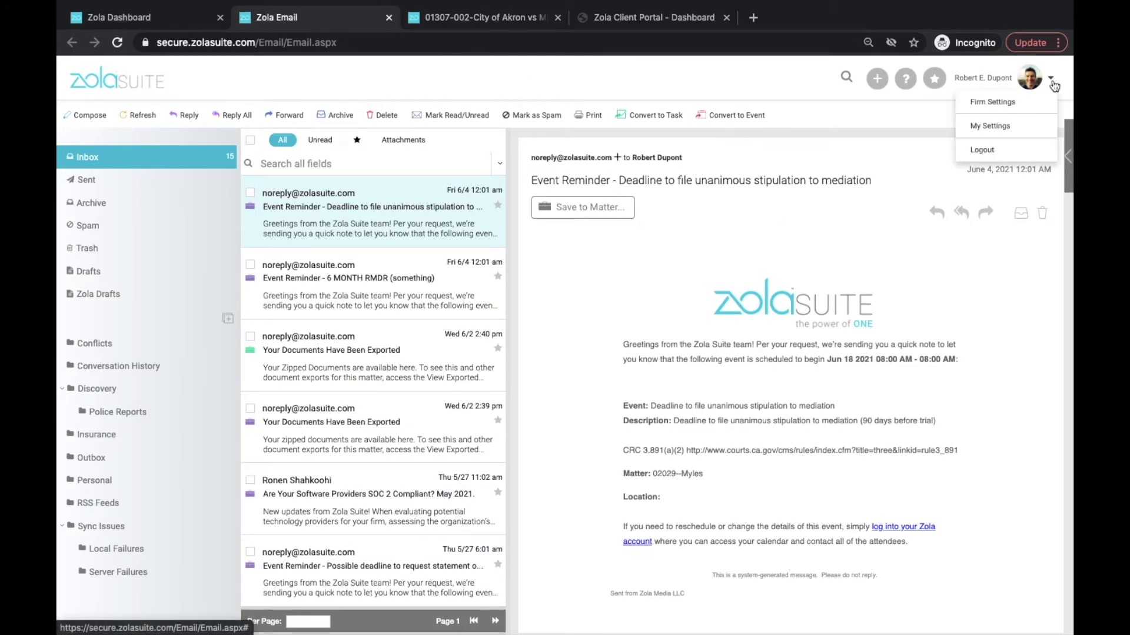
left_click(1033, 127)
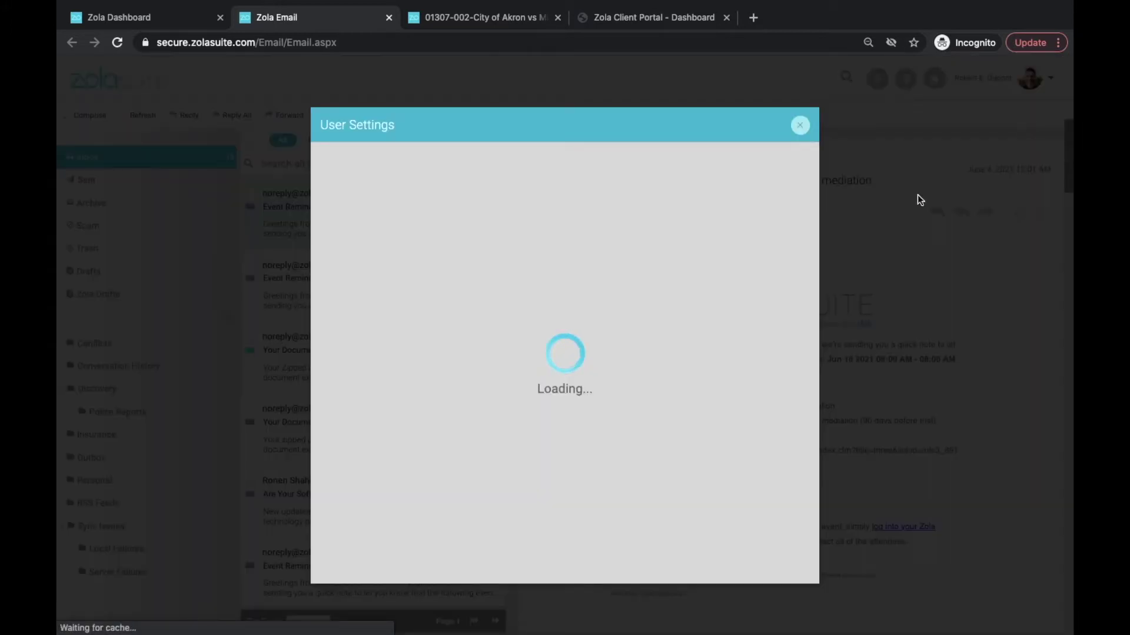
scroll(690, 345, "down", 7)
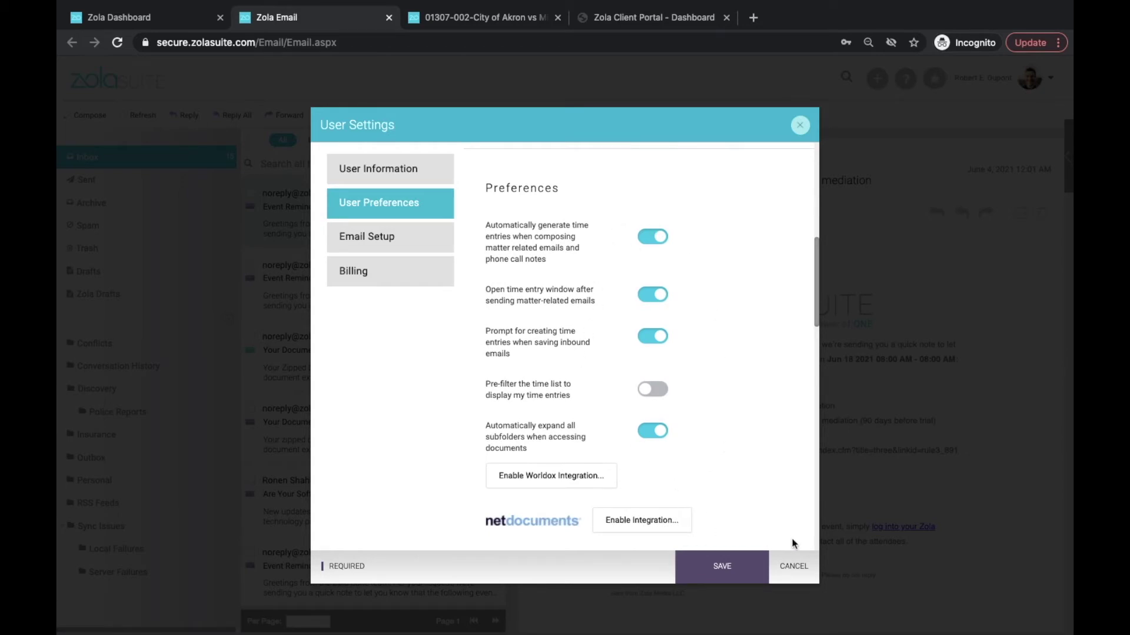
left_click(794, 564)
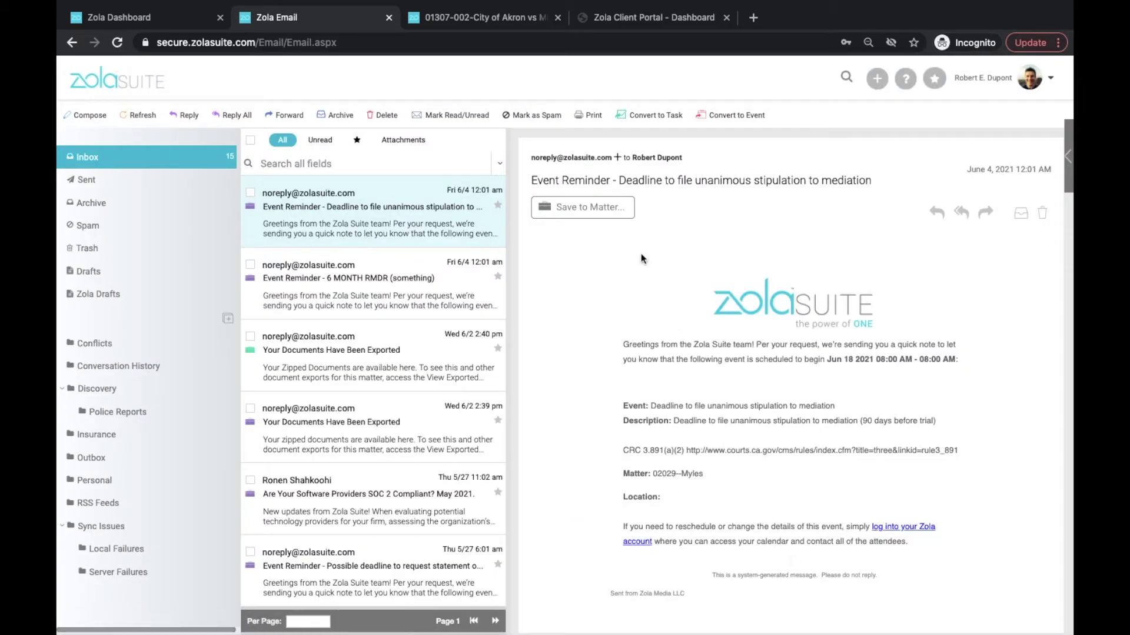
File the reminder to matter 01307-002-City of Akron and start its time entry's duration.
left_click(591, 210)
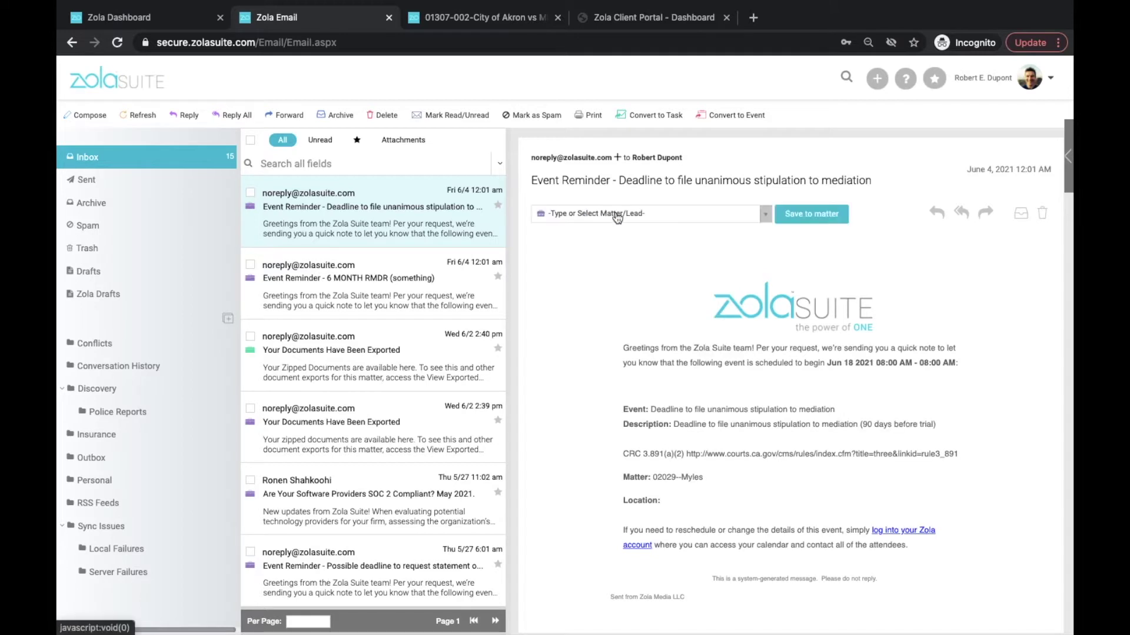
left_click(615, 213)
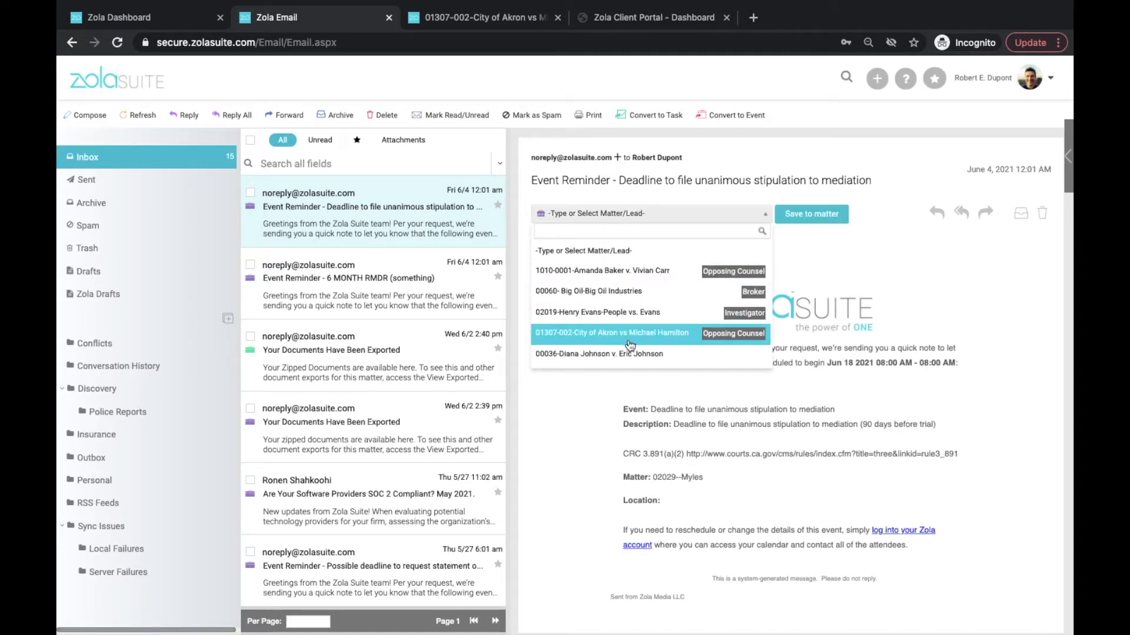
left_click(612, 333)
left_click(810, 214)
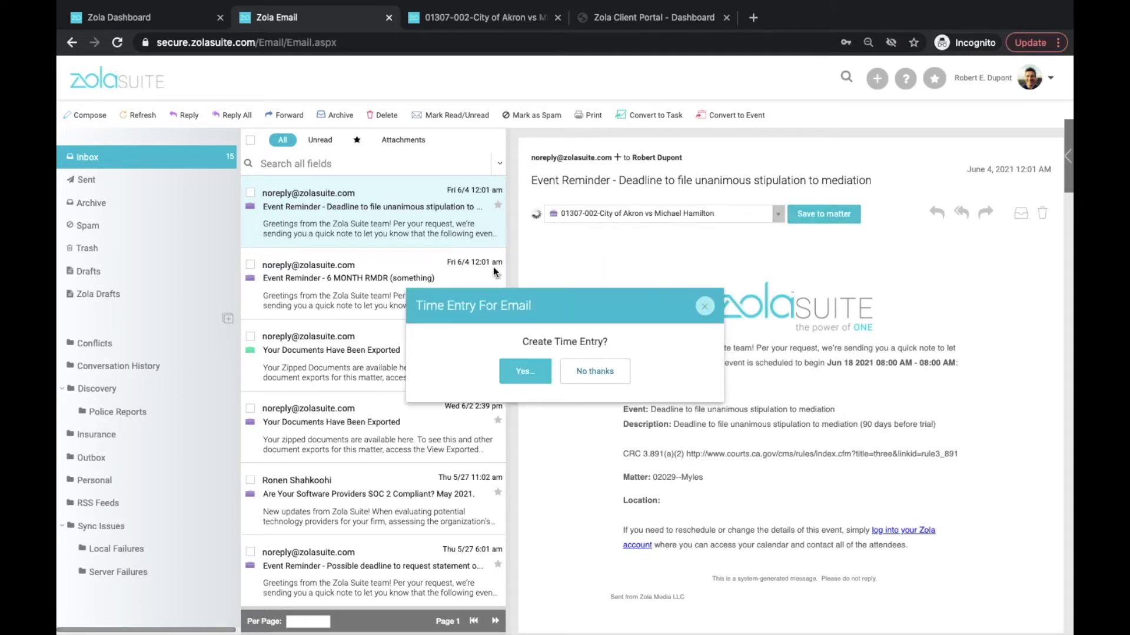
left_click(517, 377)
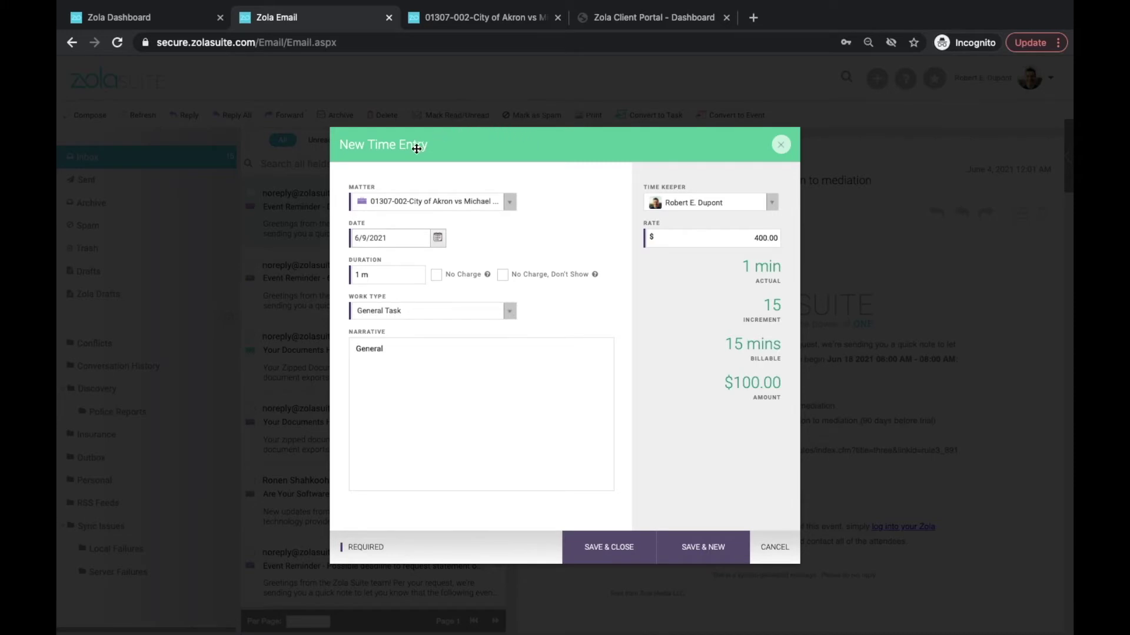
left_click(399, 271)
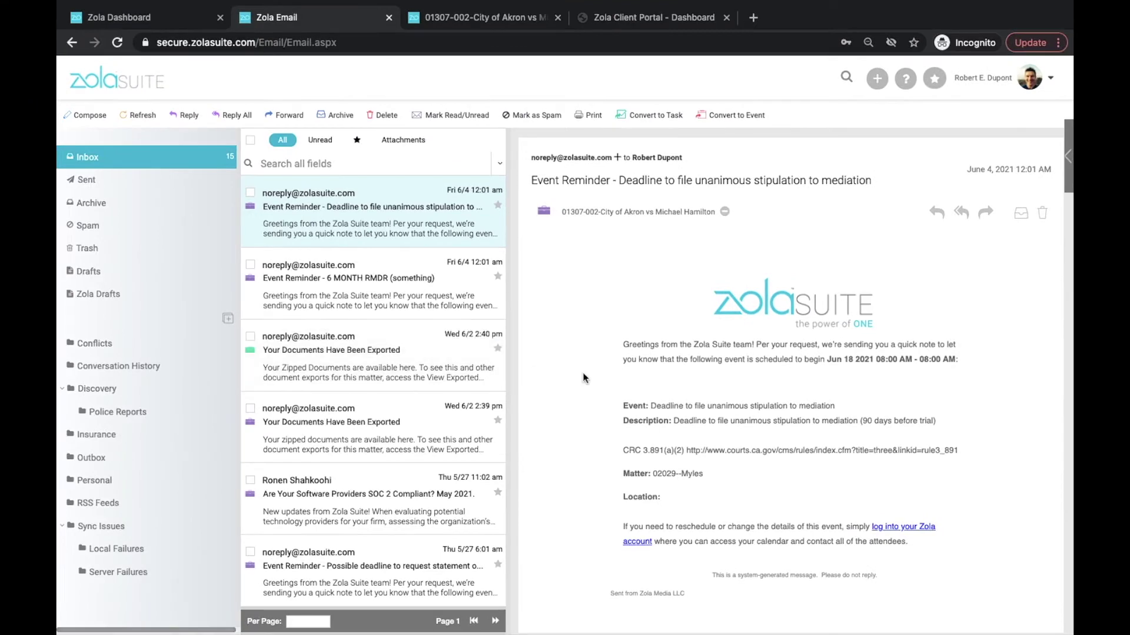
Open the May 18 'Letter' email in the inbox.
scroll(423, 359, "down", 5)
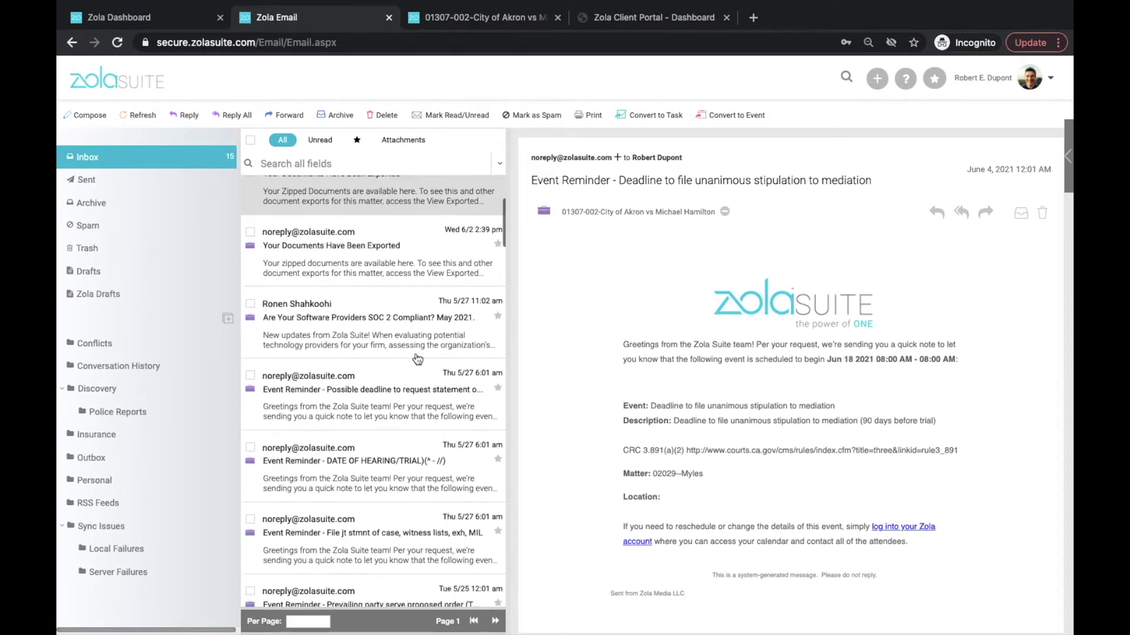
scroll(417, 359, "down", 5)
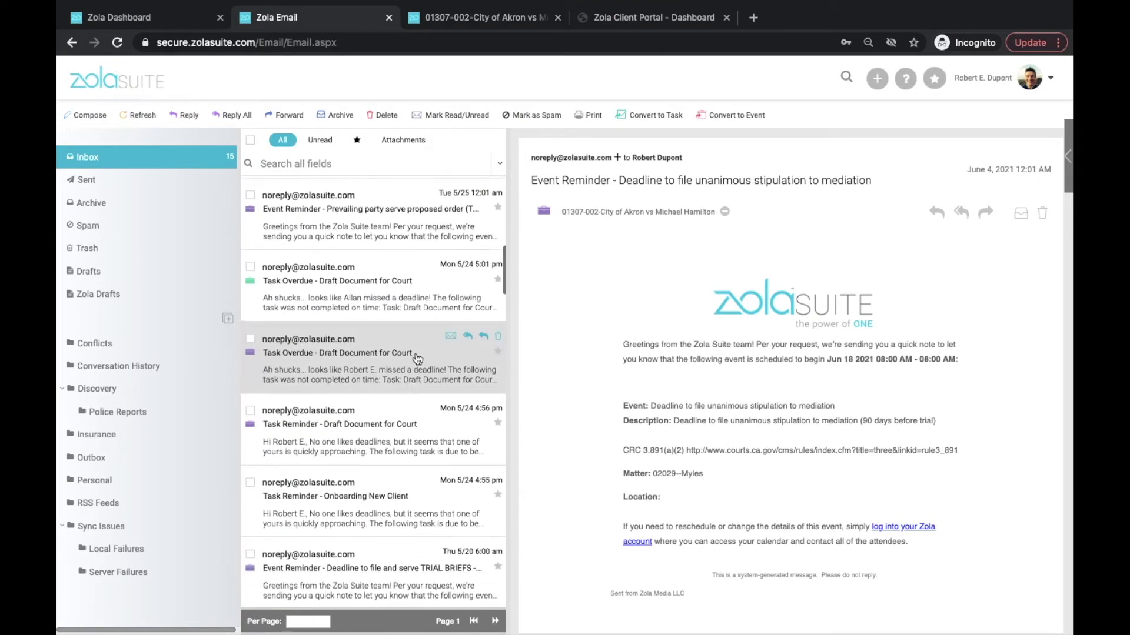
scroll(417, 359, "down", 10)
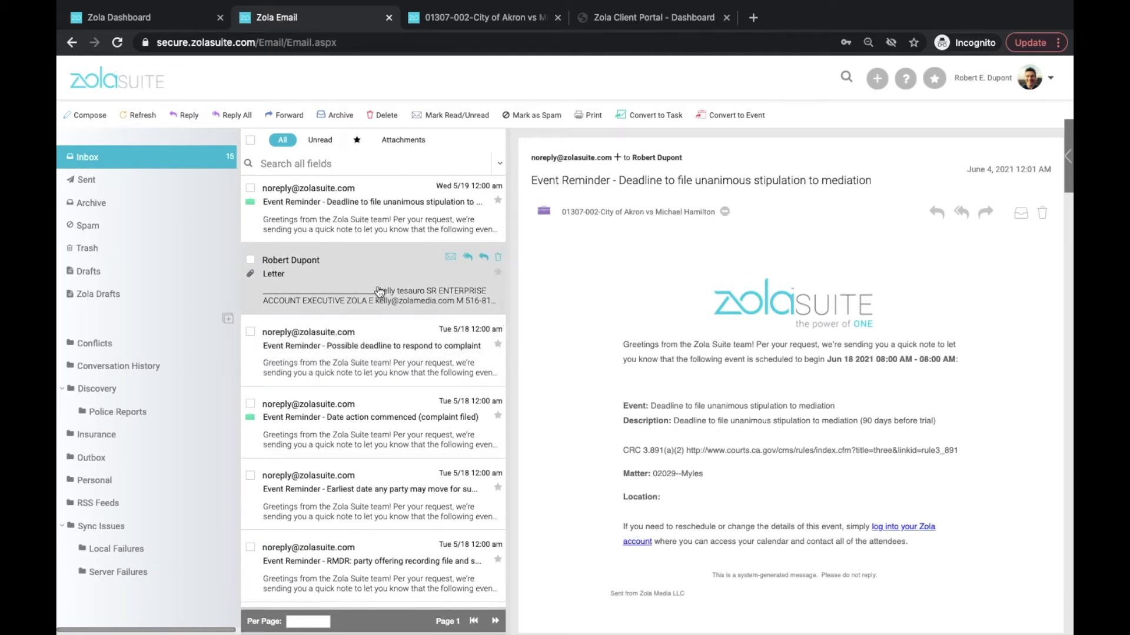
left_click(330, 286)
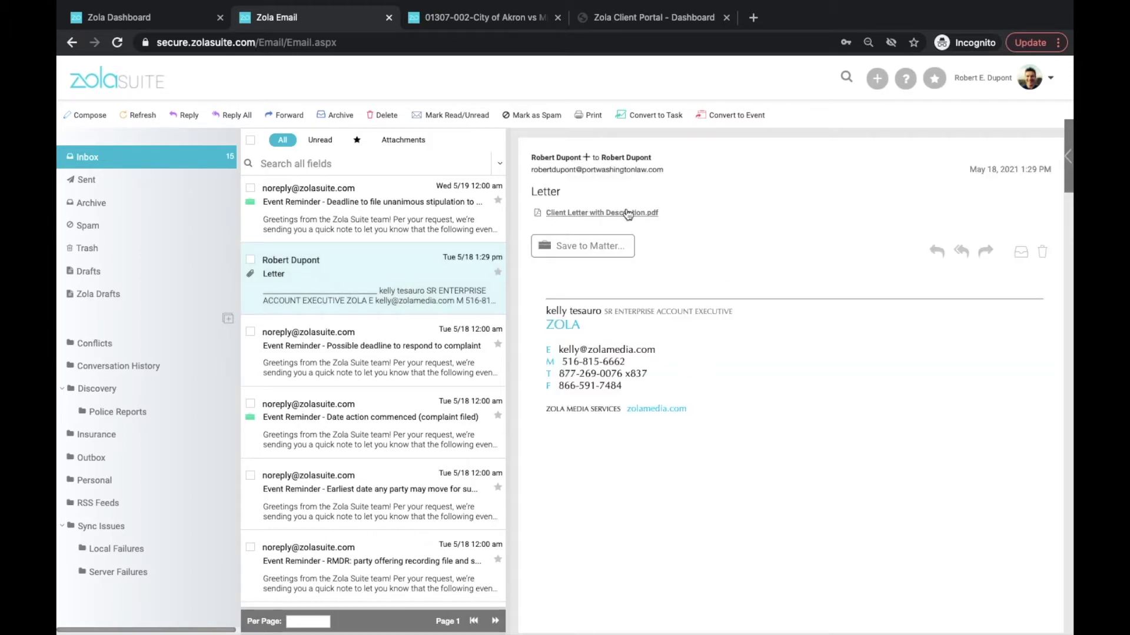
Preview the attached Client Letter with Description.pdf, then close the preview.
left_click(572, 214)
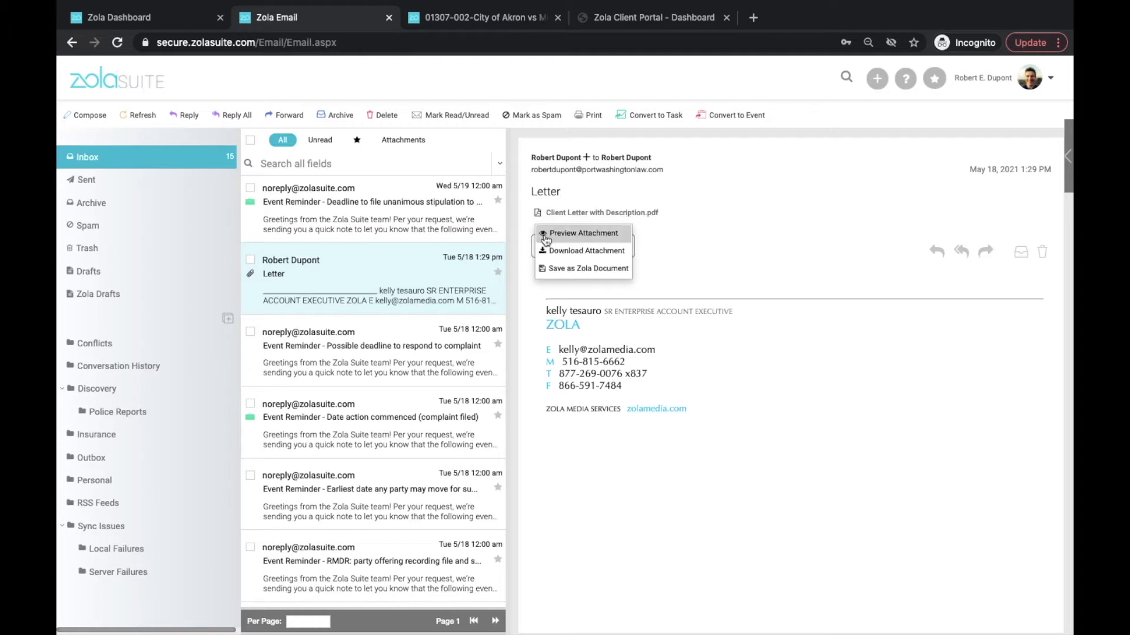
left_click(598, 237)
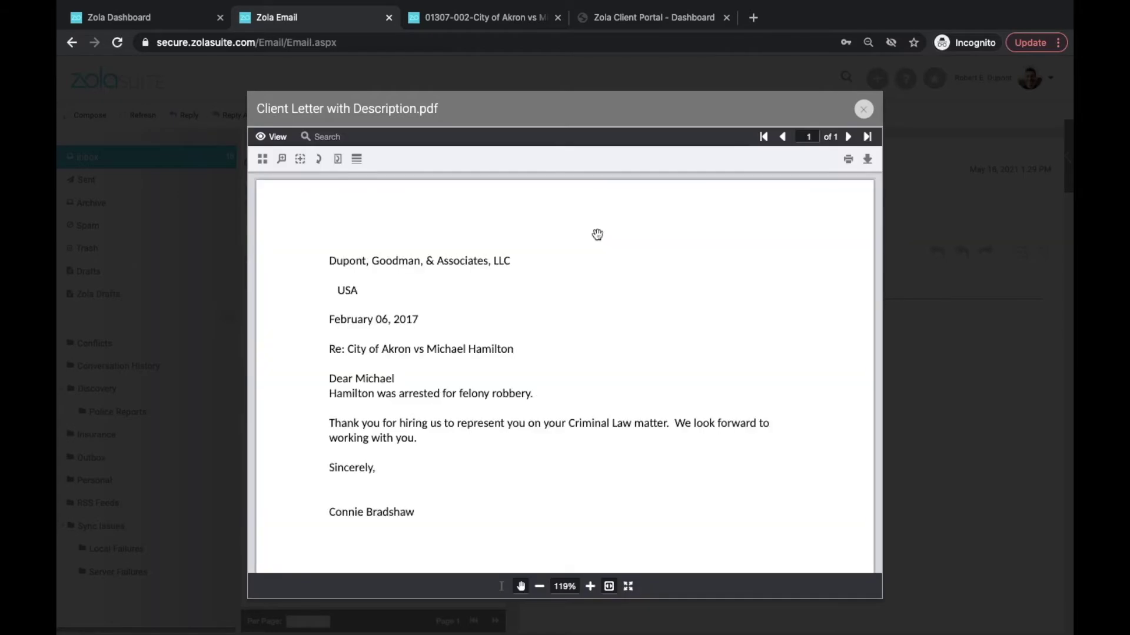
scroll(646, 320, "down", 5)
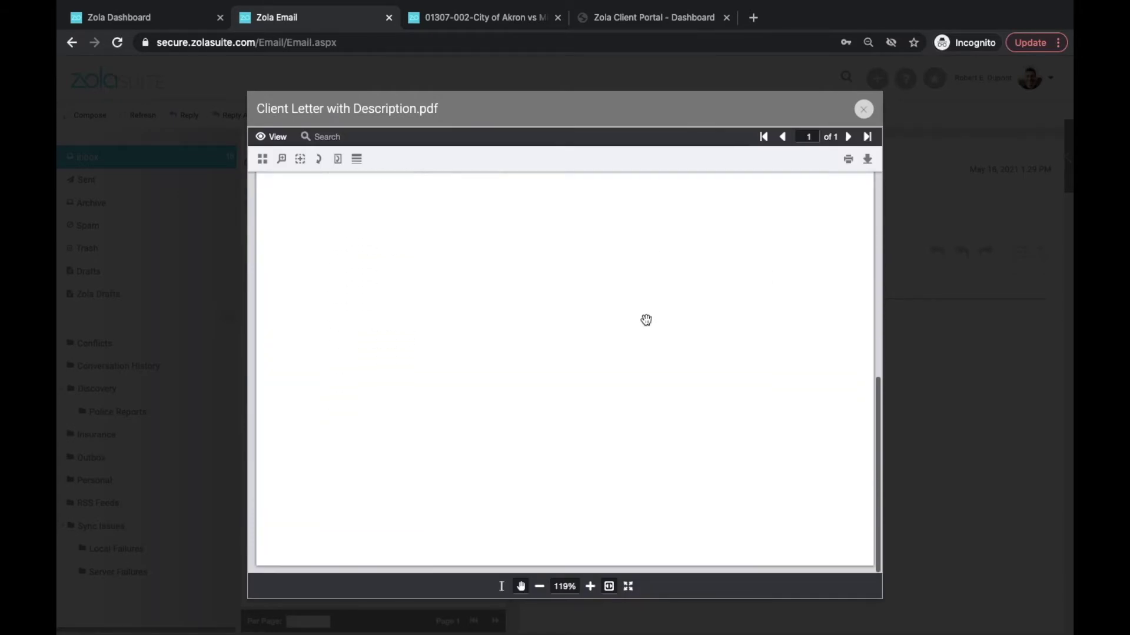
scroll(646, 319, "up", 5)
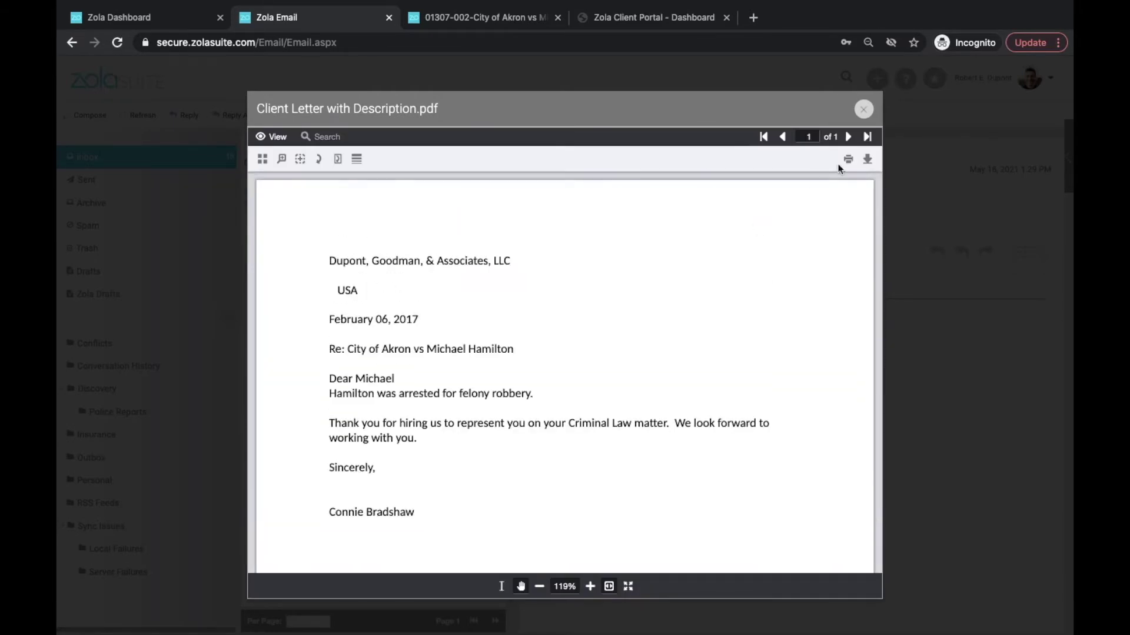
left_click(863, 108)
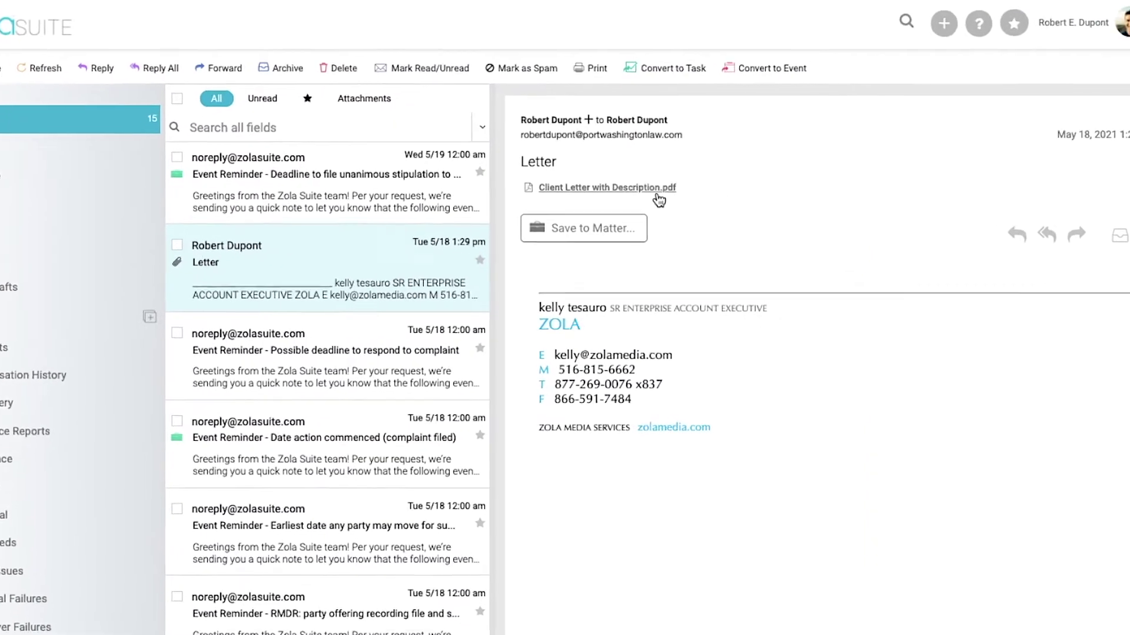
left_click(646, 216)
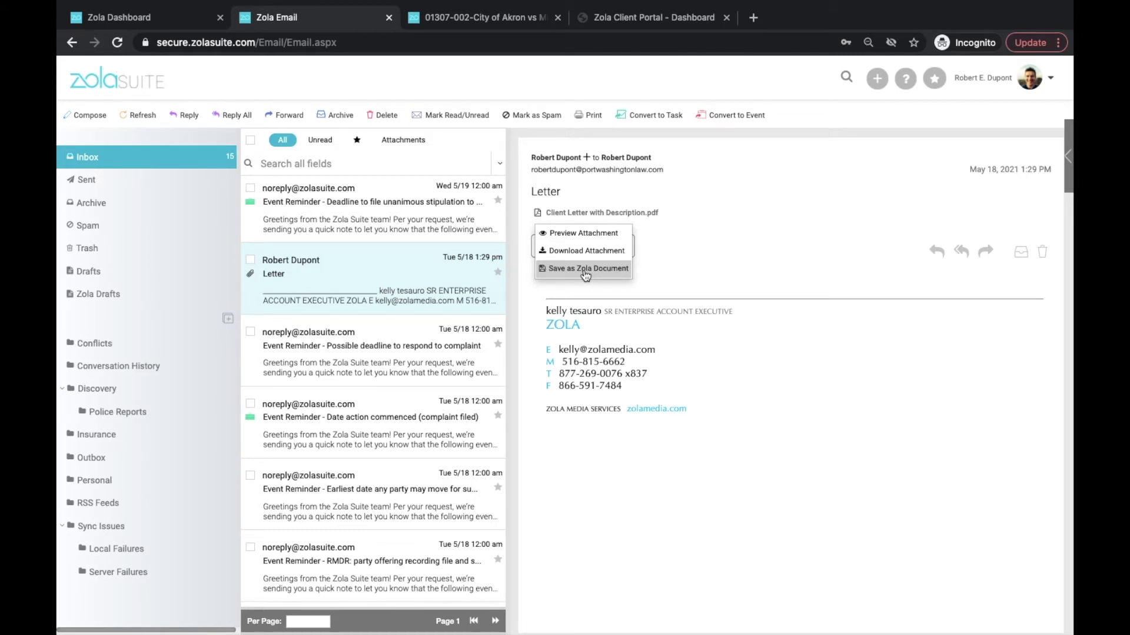
Save Client Letter with Description.pdf as a Zola document in matter 01307-002-City of Akron, no subfolder.
left_click(585, 271)
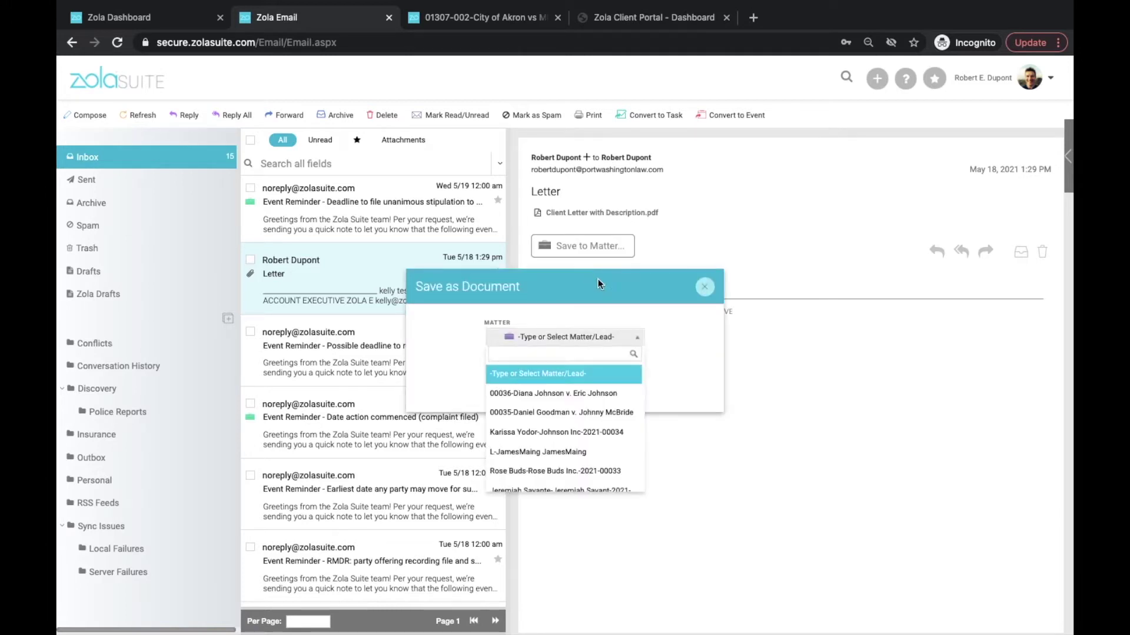
type("hamilto")
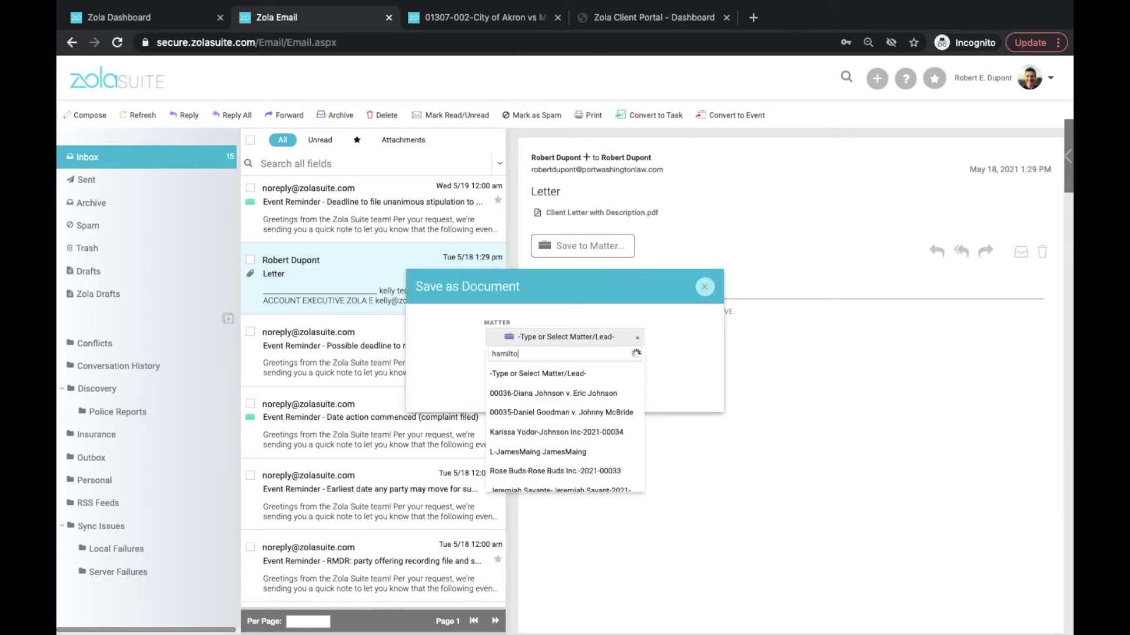
left_click(556, 393)
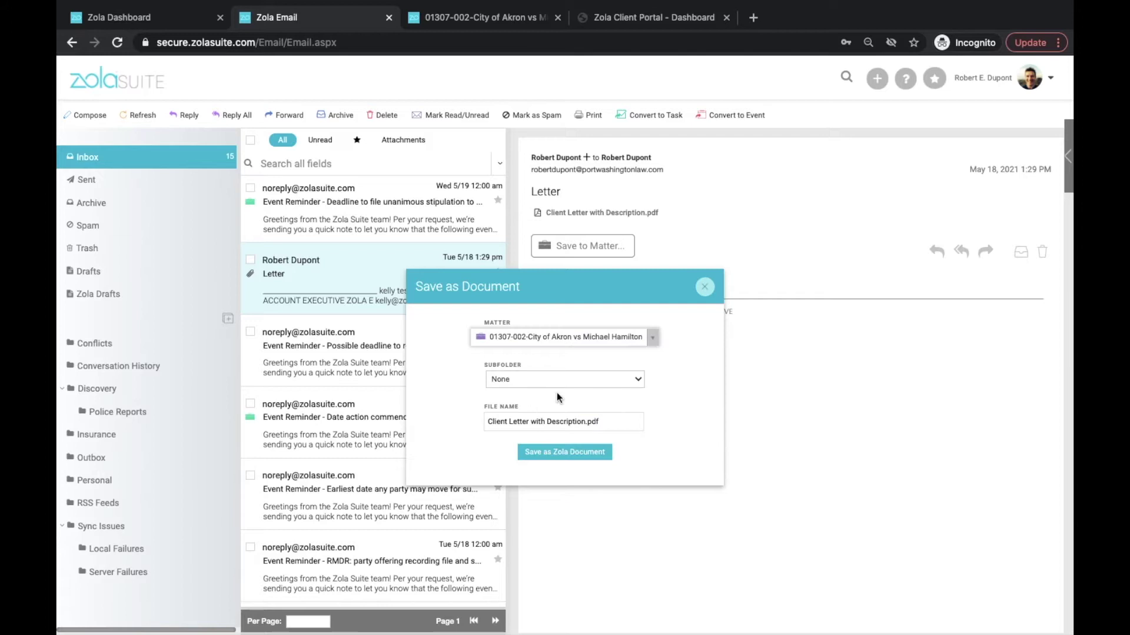
left_click(591, 380)
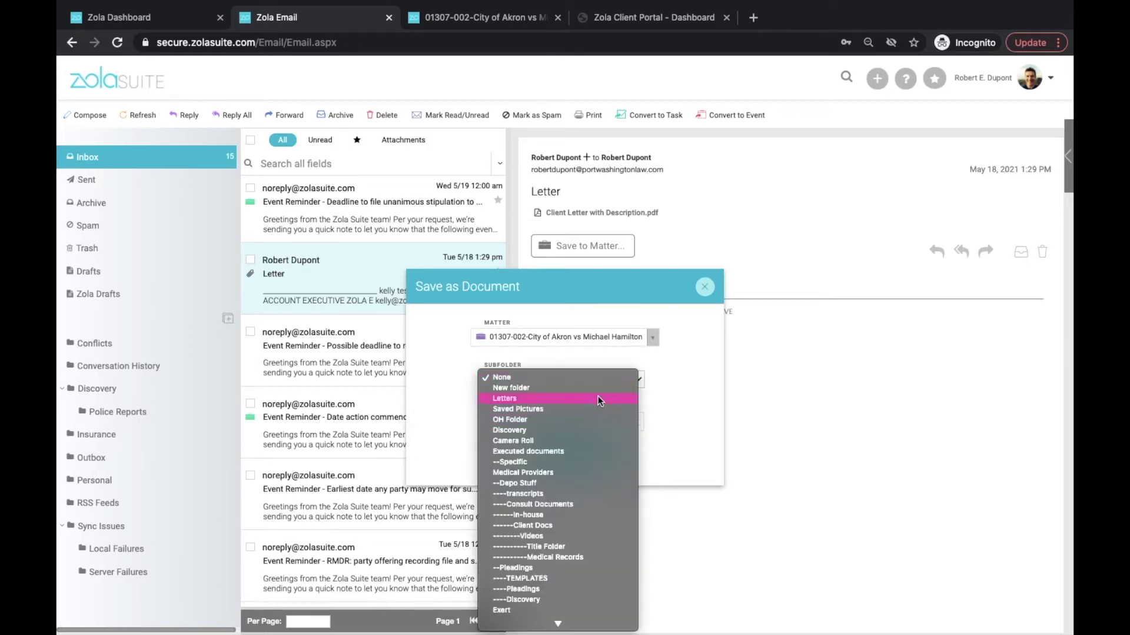
left_click(669, 383)
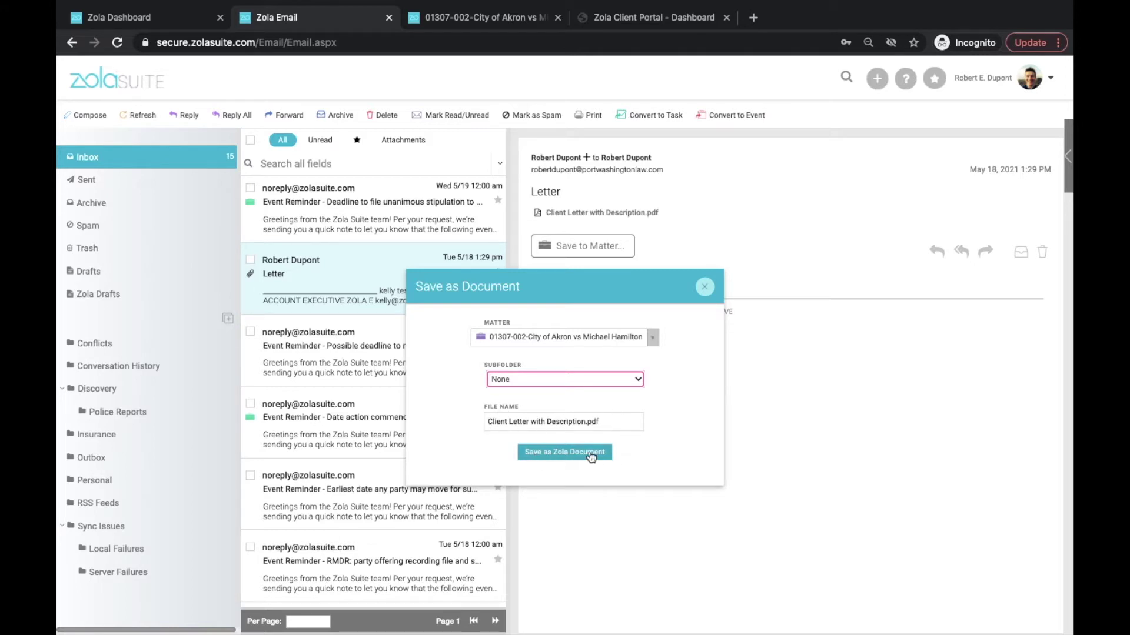
left_click(705, 289)
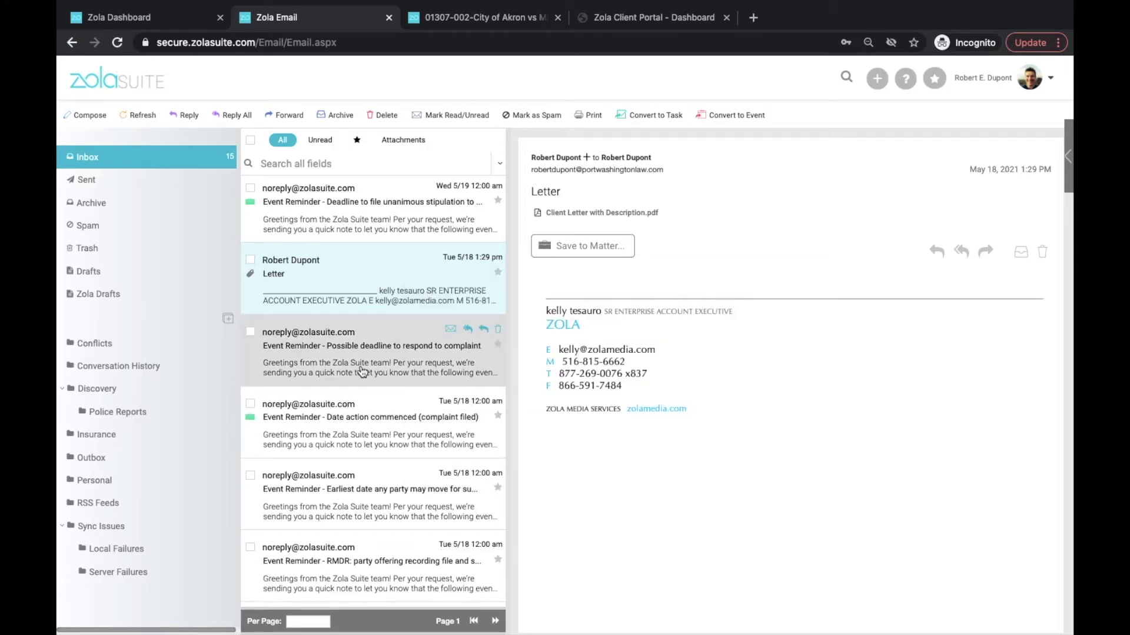
left_click_drag(360, 370, 336, 341)
left_click(250, 332)
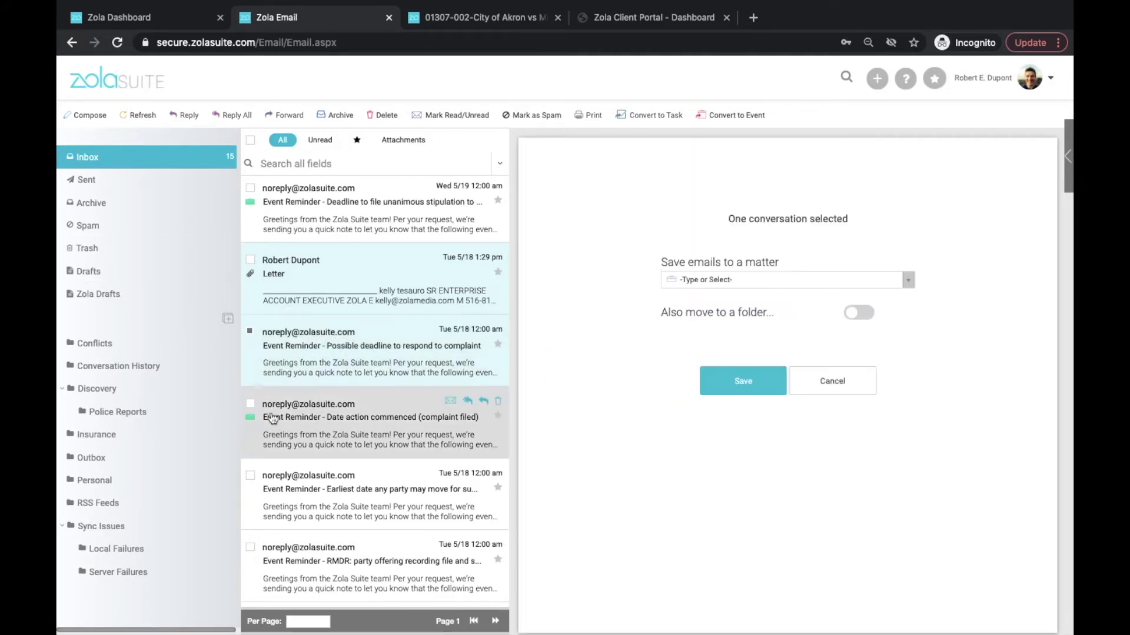
left_click(250, 475)
left_click(250, 548)
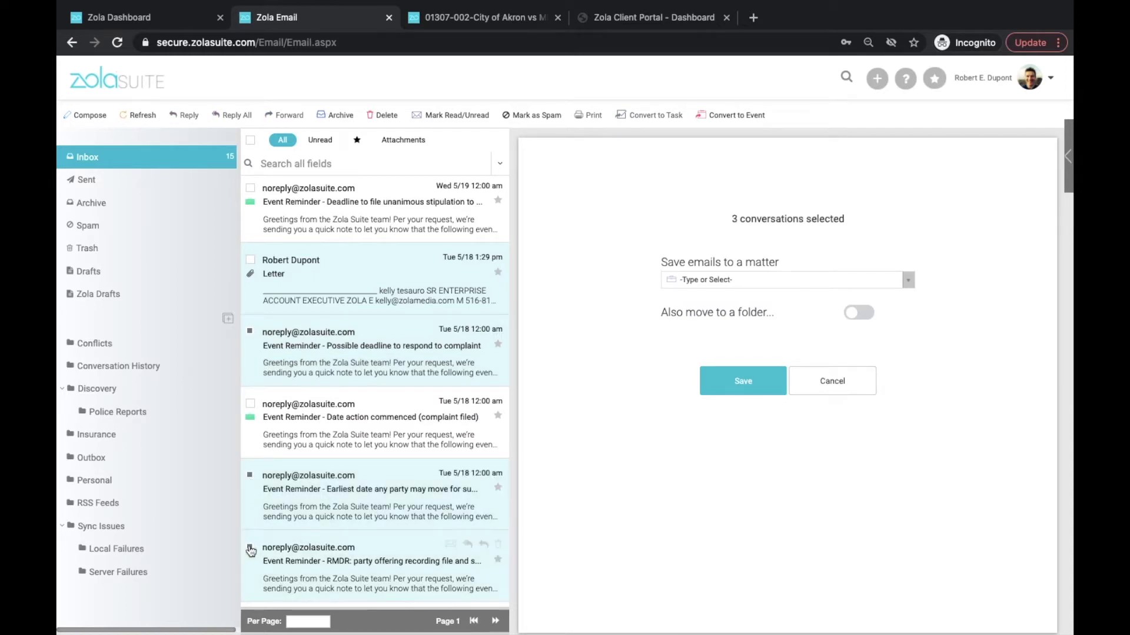
left_click(712, 281)
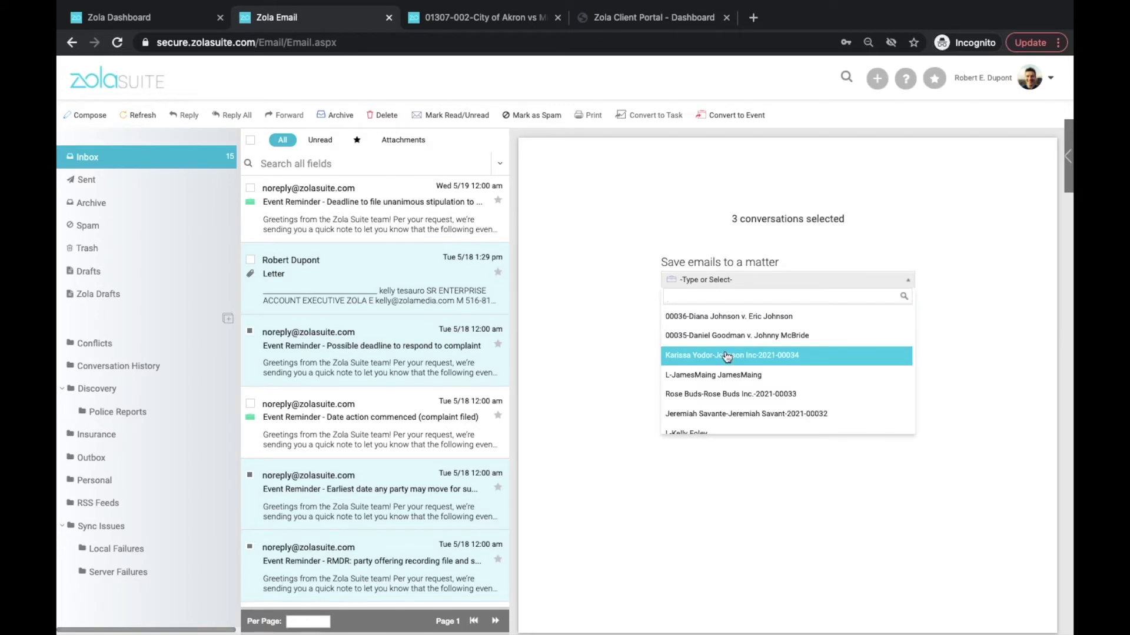
left_click(727, 356)
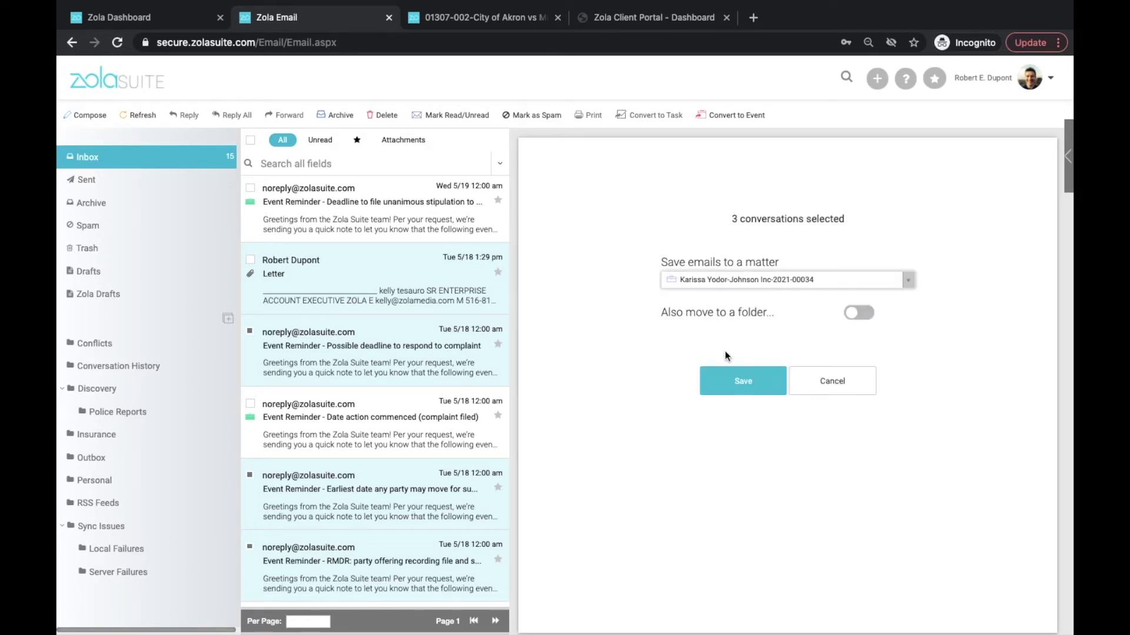
left_click(864, 316)
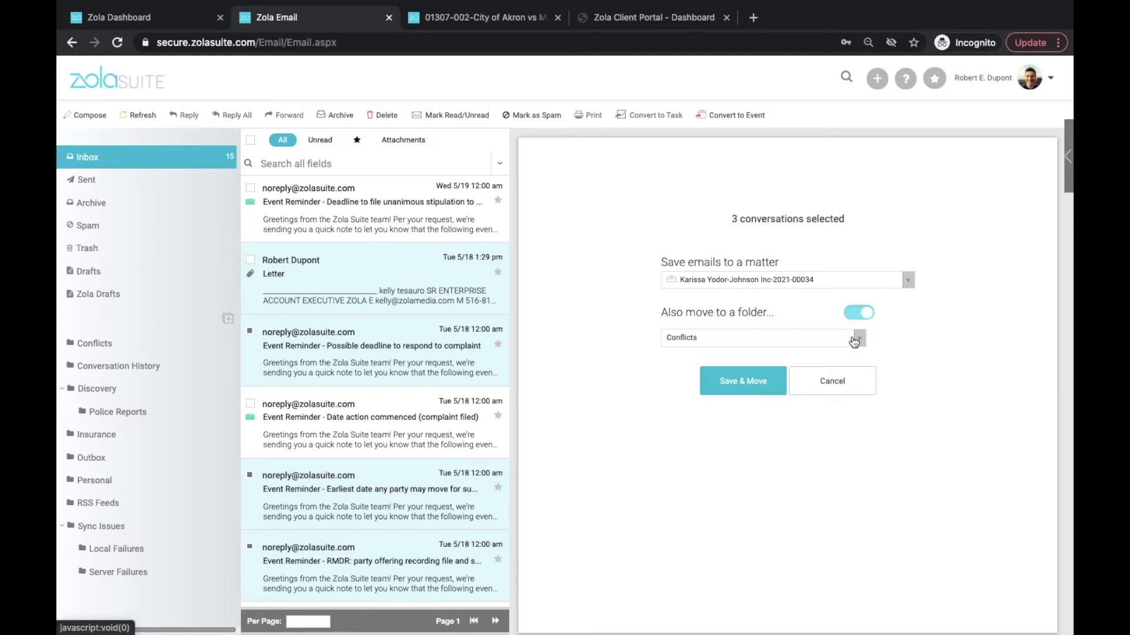
left_click(854, 340)
left_click(852, 337)
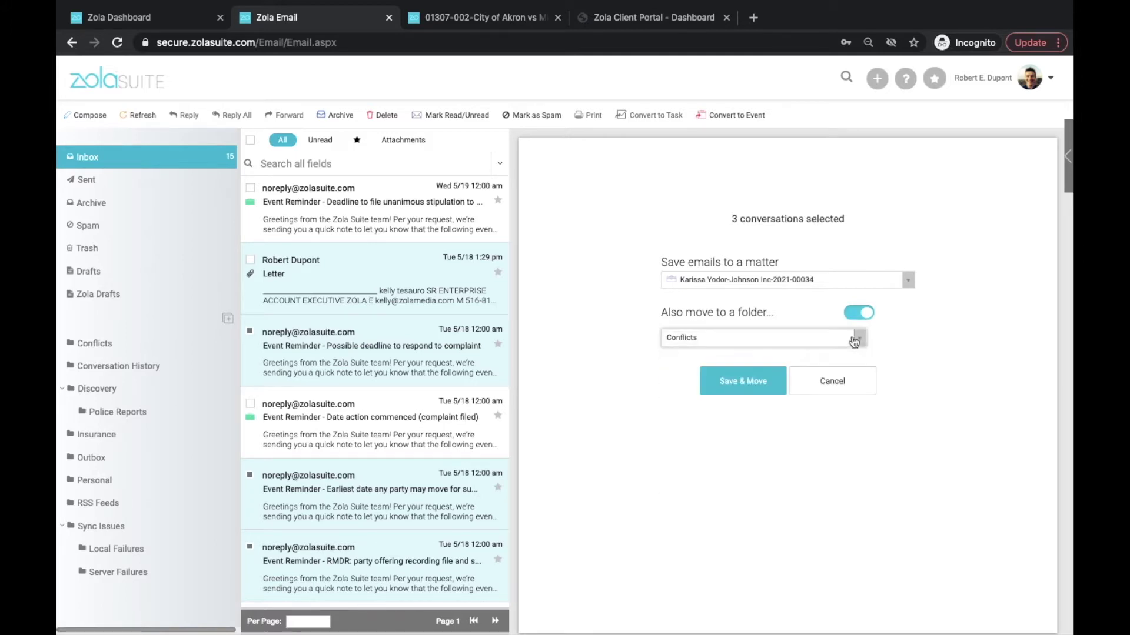
left_click(843, 391)
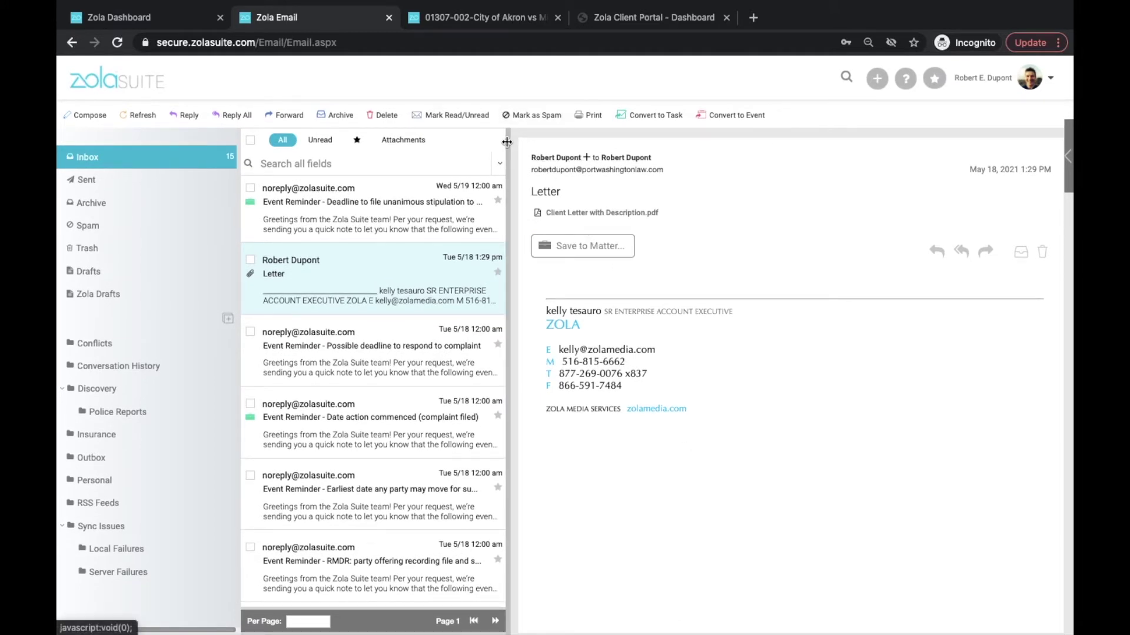
Widen the message list and open the 'Earliest date any party may move for summary judgment' reminder.
mouse_move(508, 142)
left_mouse_down()
mouse_move(548, 145)
mouse_move(506, 152)
mouse_move(536, 152)
mouse_move(519, 153)
left_mouse_up()
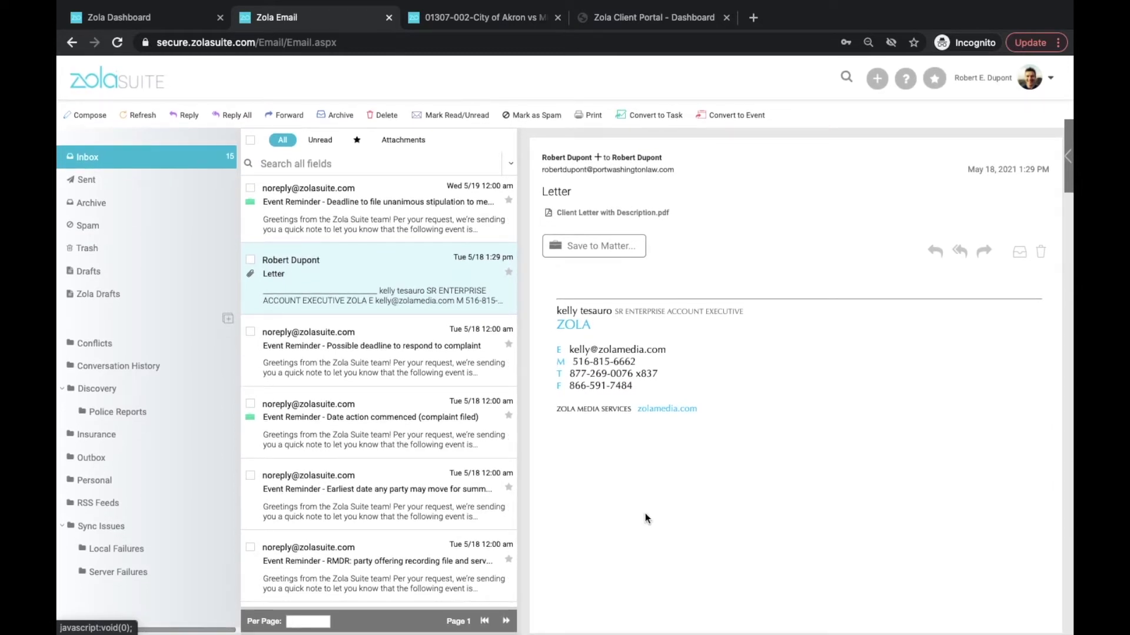
scroll(360, 394, "down", 3)
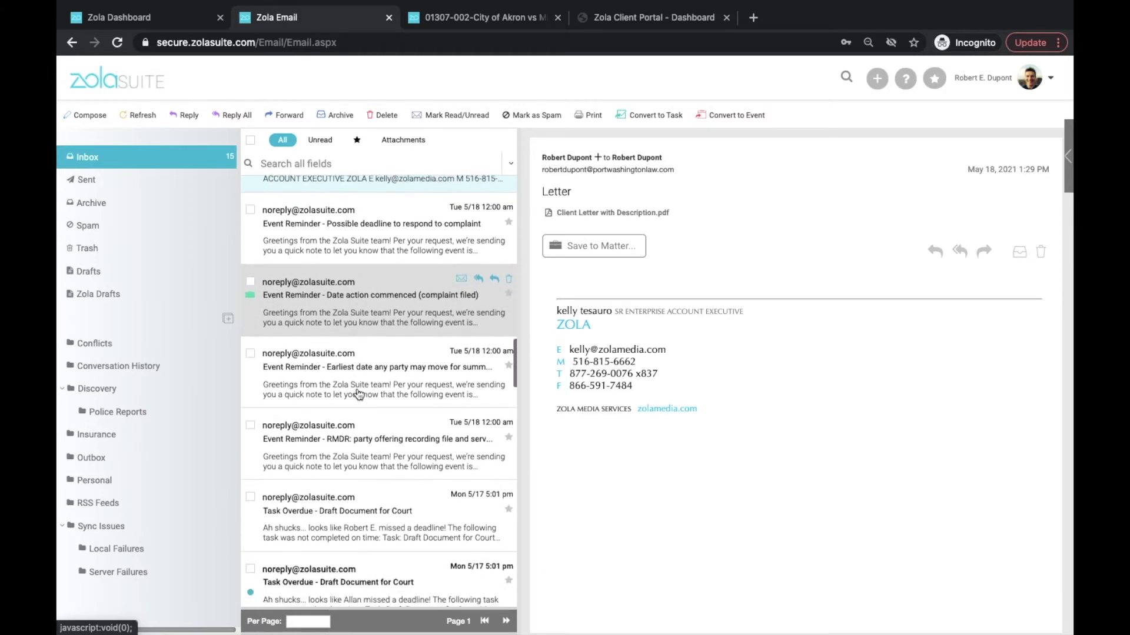
scroll(359, 394, "down", 1)
left_click(340, 345)
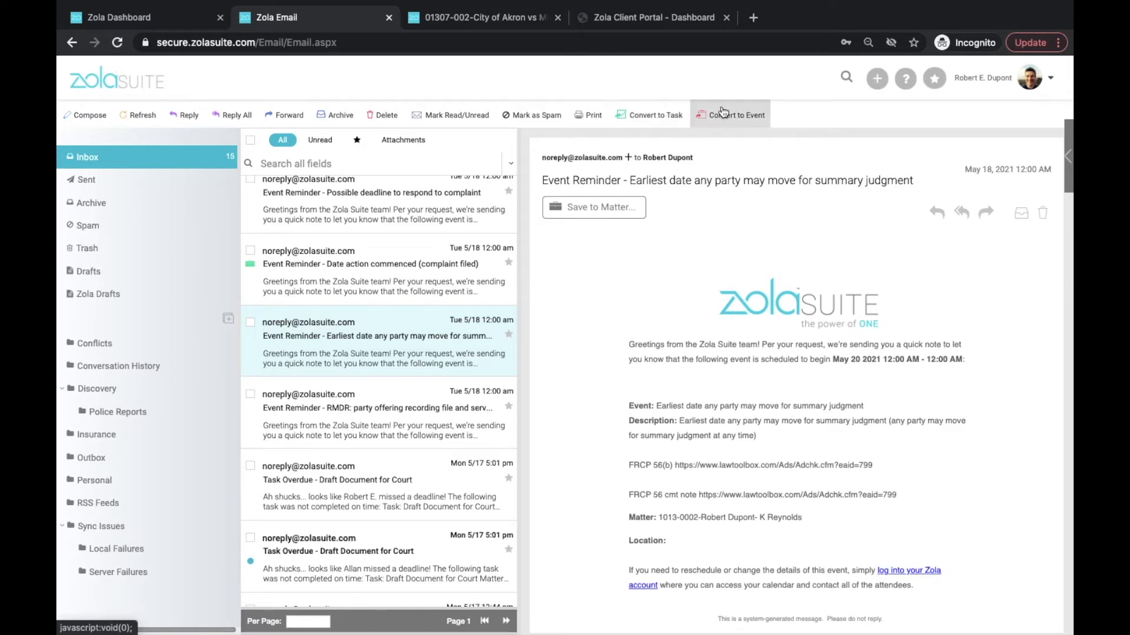
Start a task from the reminder email, then cancel and discard the unsaved changes.
left_click(632, 115)
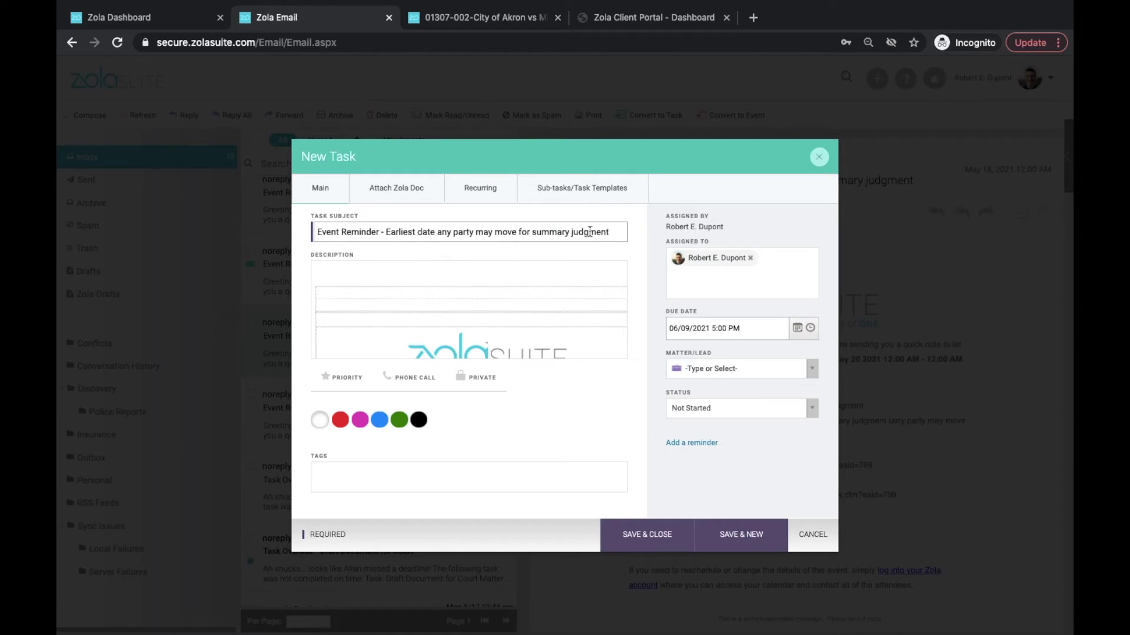
scroll(501, 303, "down", 5)
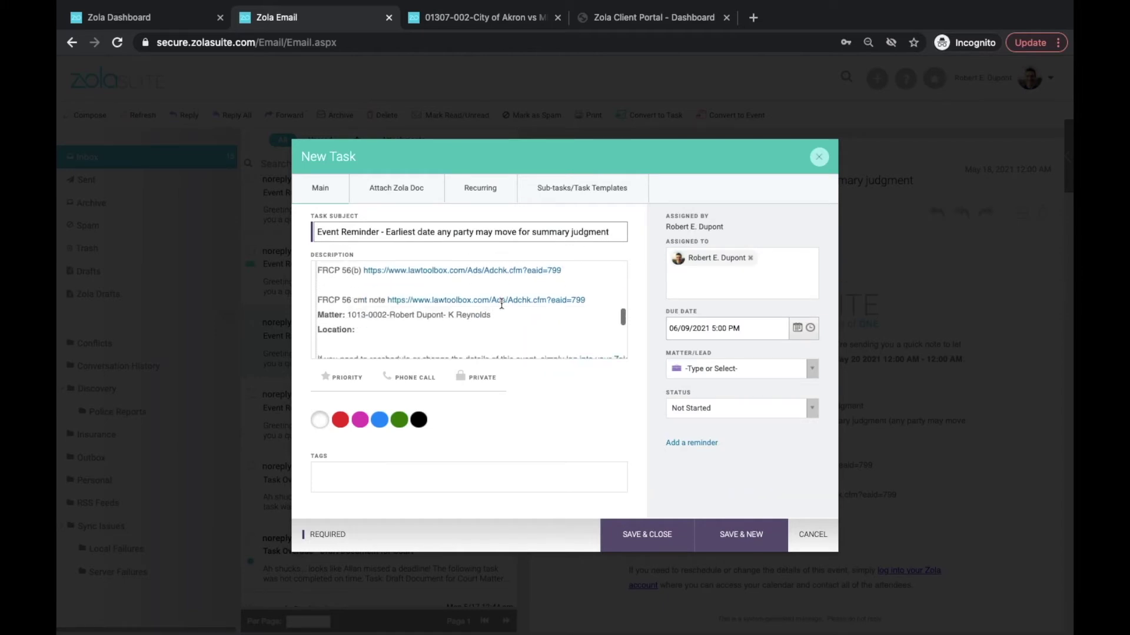
scroll(501, 303, "up", 5)
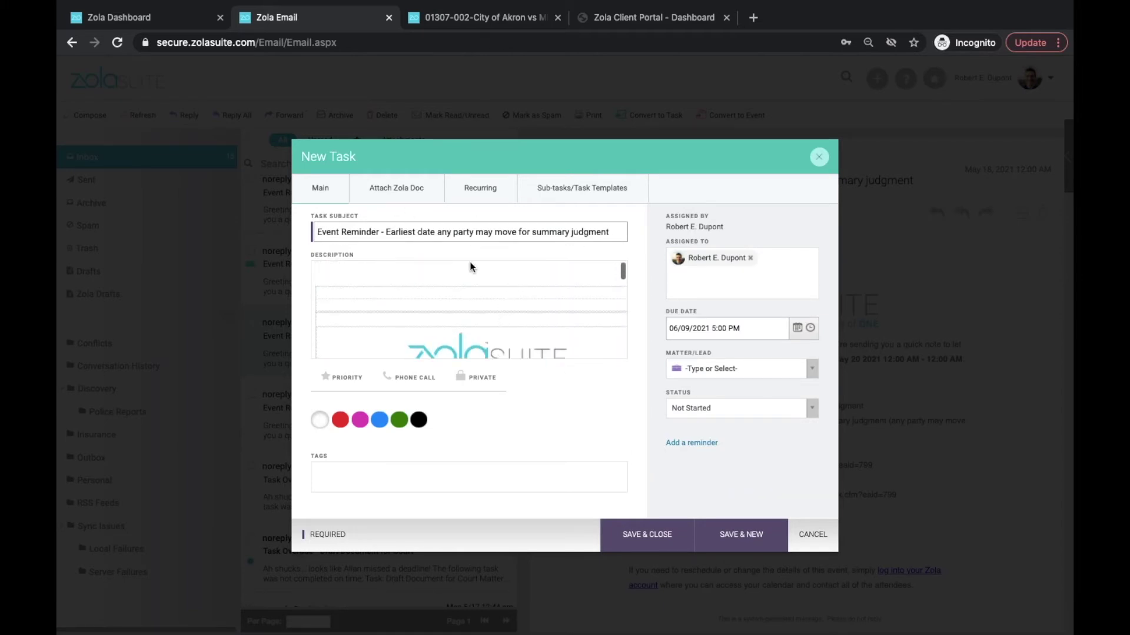
left_click(814, 537)
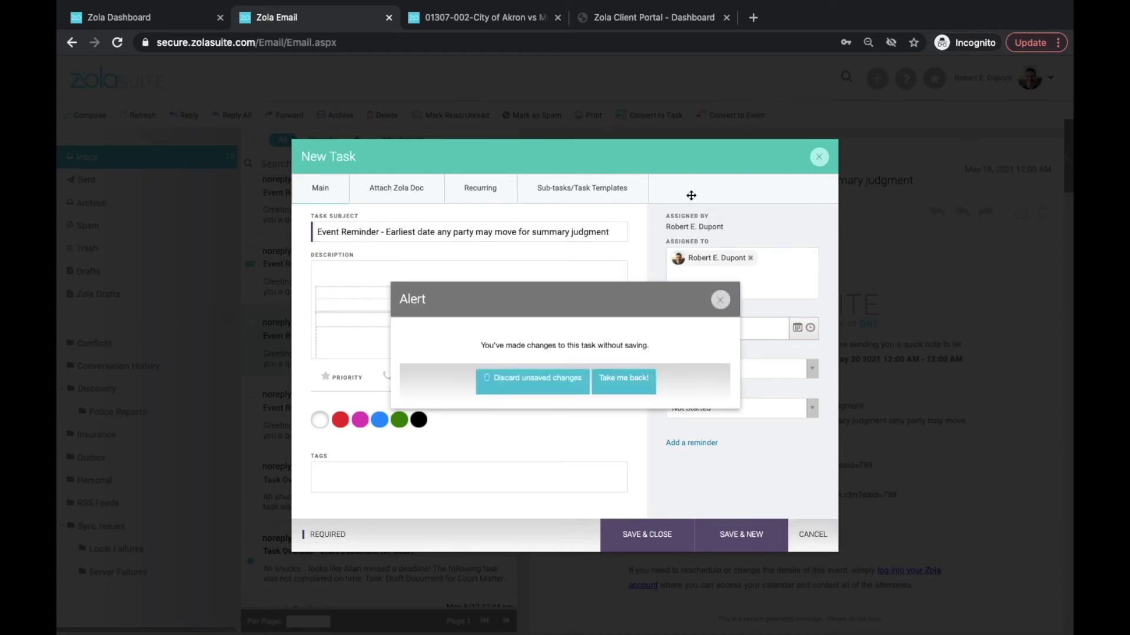
left_click(574, 391)
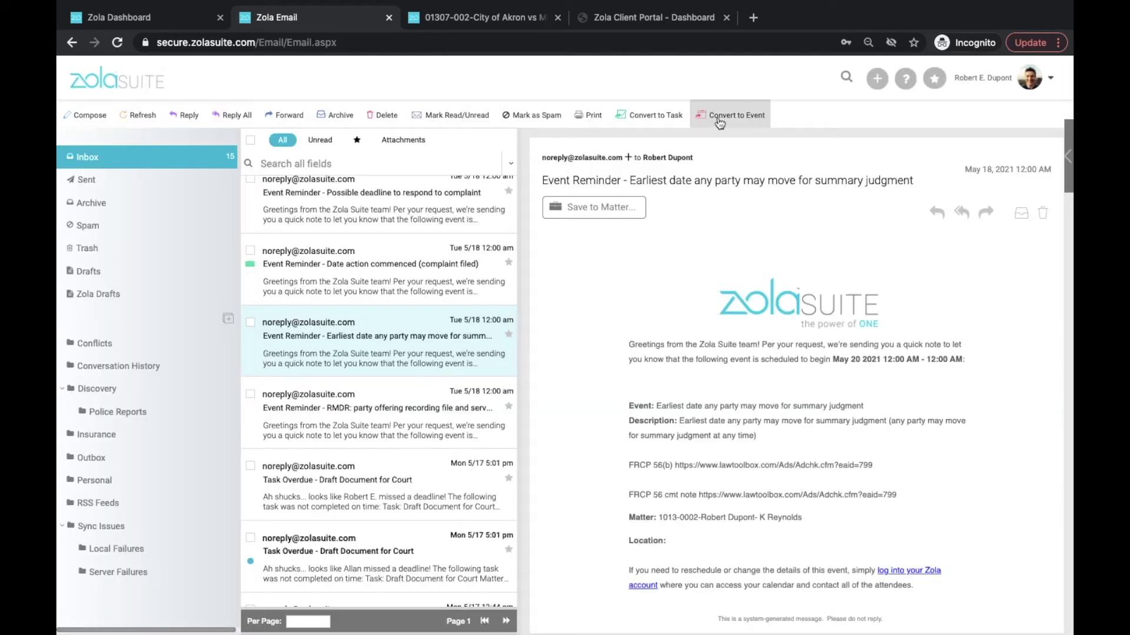
Start a calendar event from the reminder, then cancel it without saving.
left_click(717, 118)
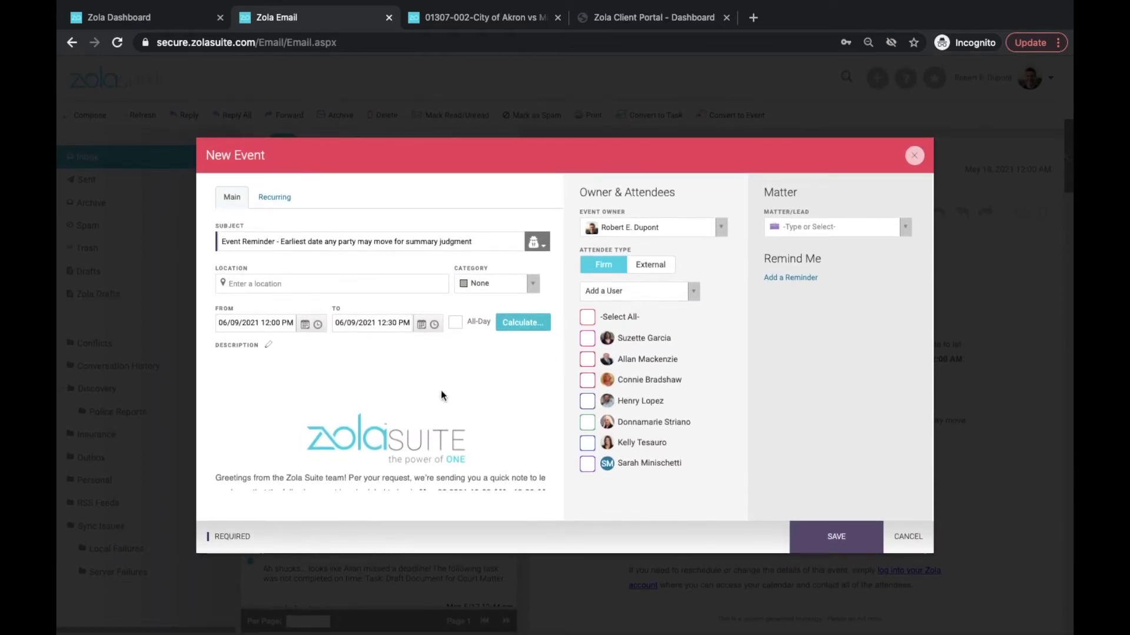
left_click(908, 536)
scroll(388, 443, "down", 1)
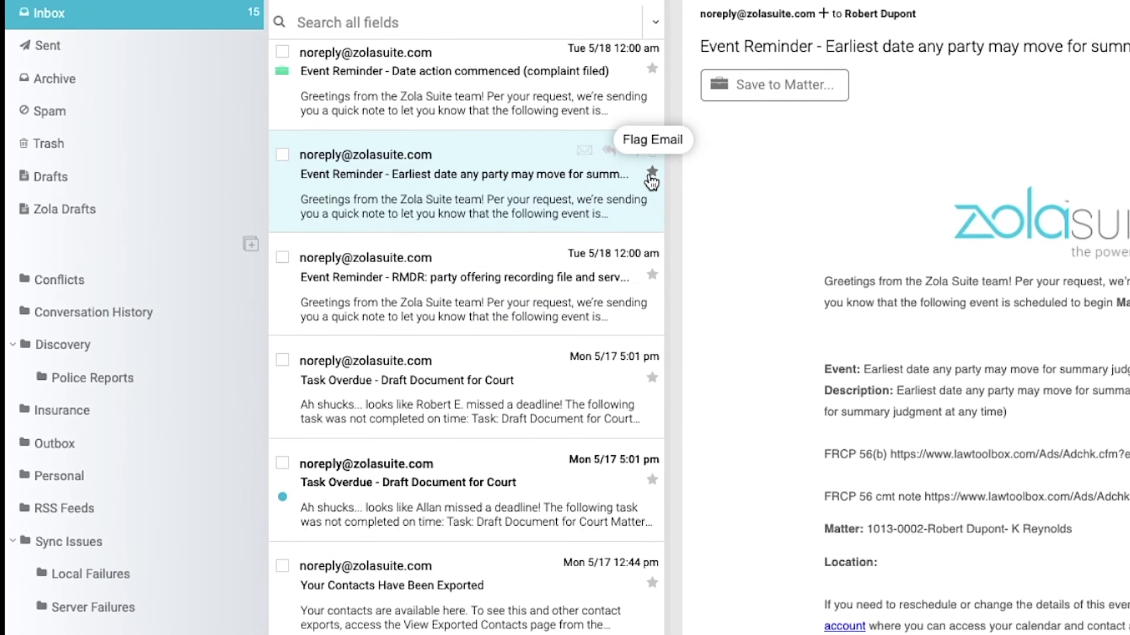
scroll(504, 198, "down", 5)
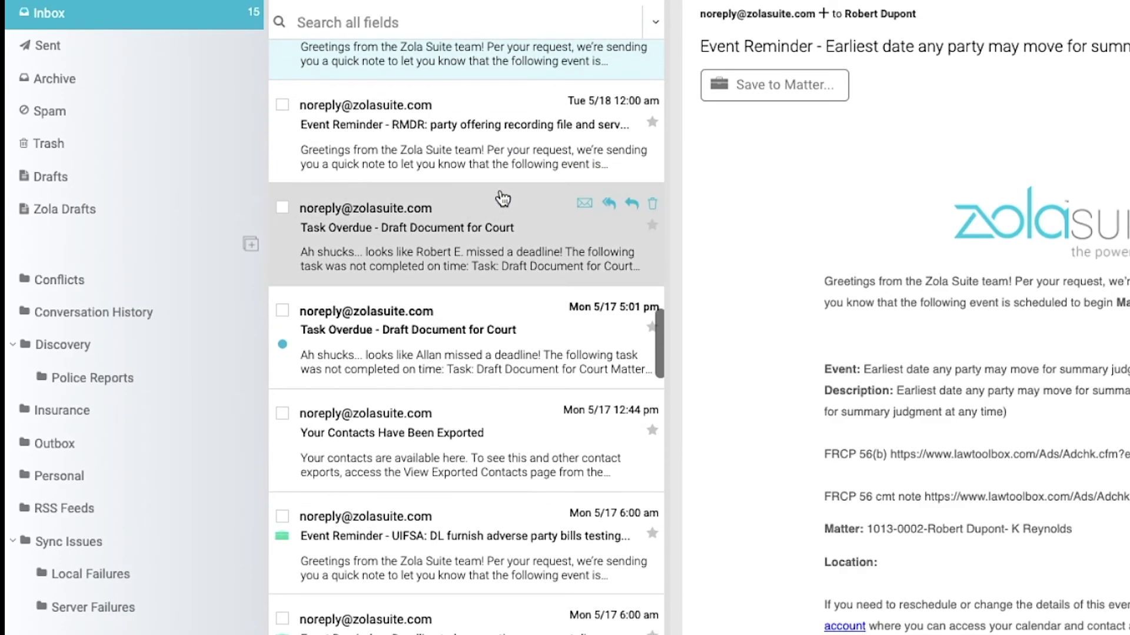
scroll(504, 197, "down", 5)
Check the advanced email search options, then start a blank new email.
scroll(504, 198, "up", 10)
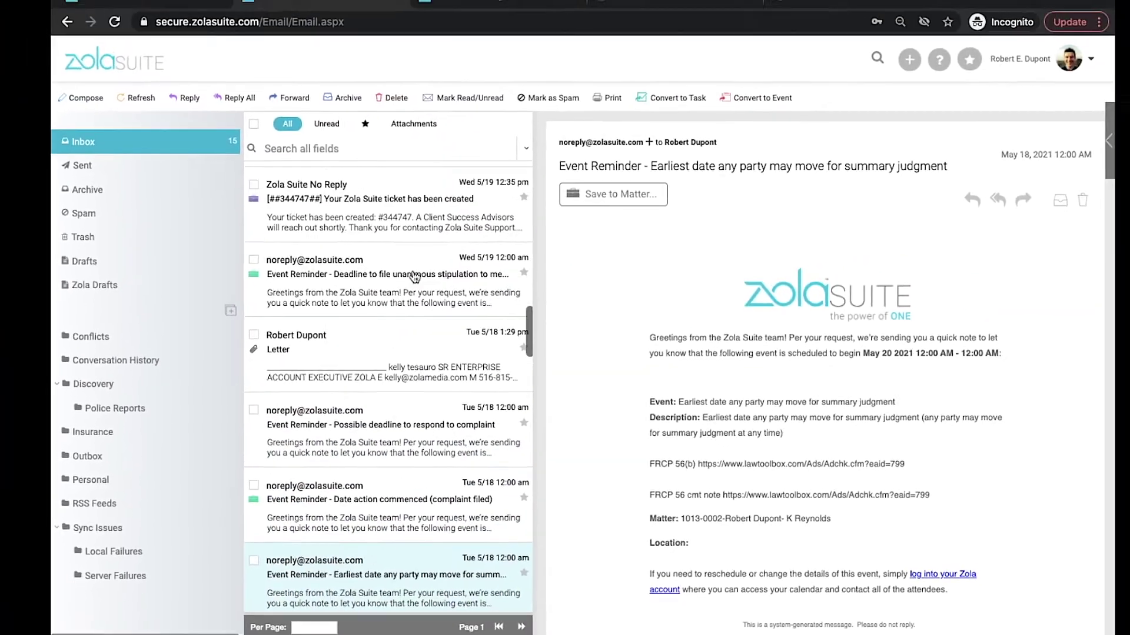
scroll(404, 287, "up", 10)
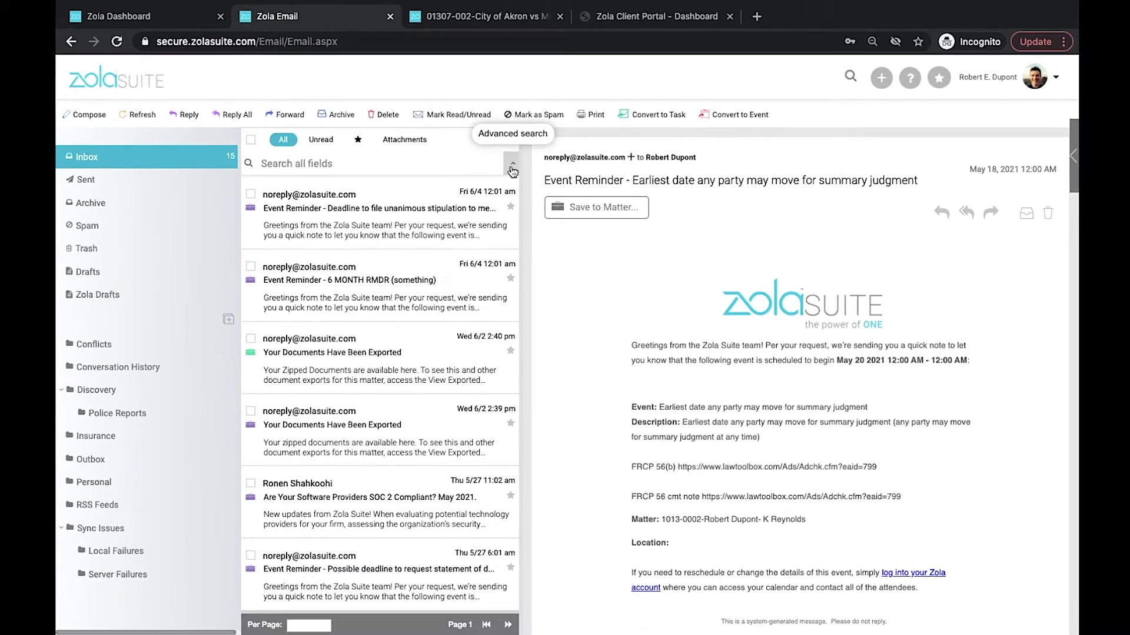
left_click(626, 158)
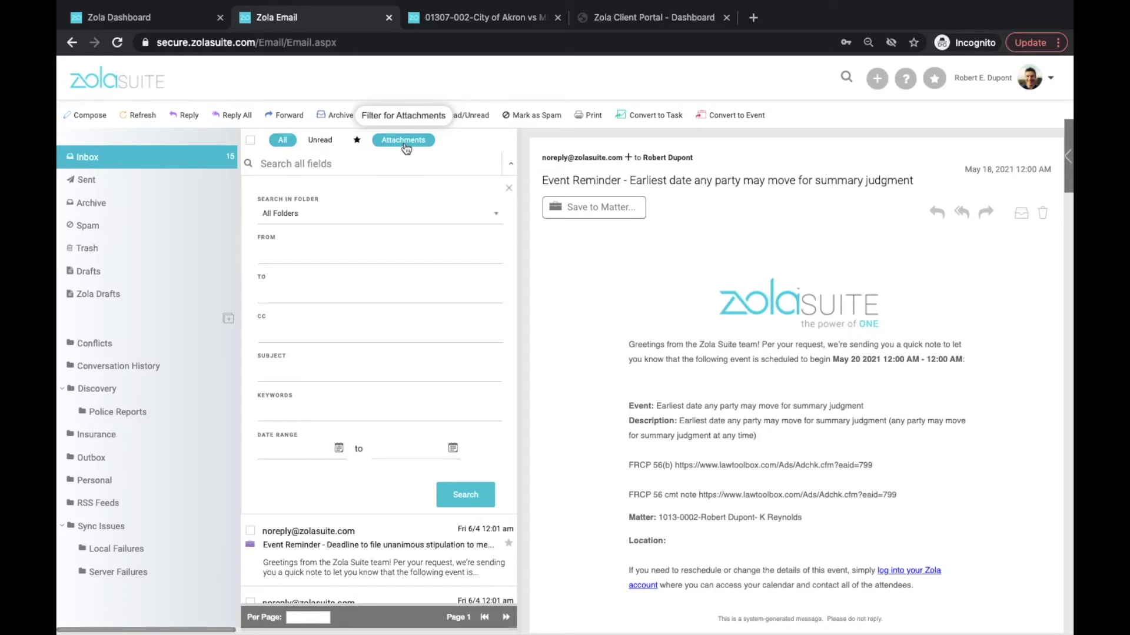
left_click(507, 191)
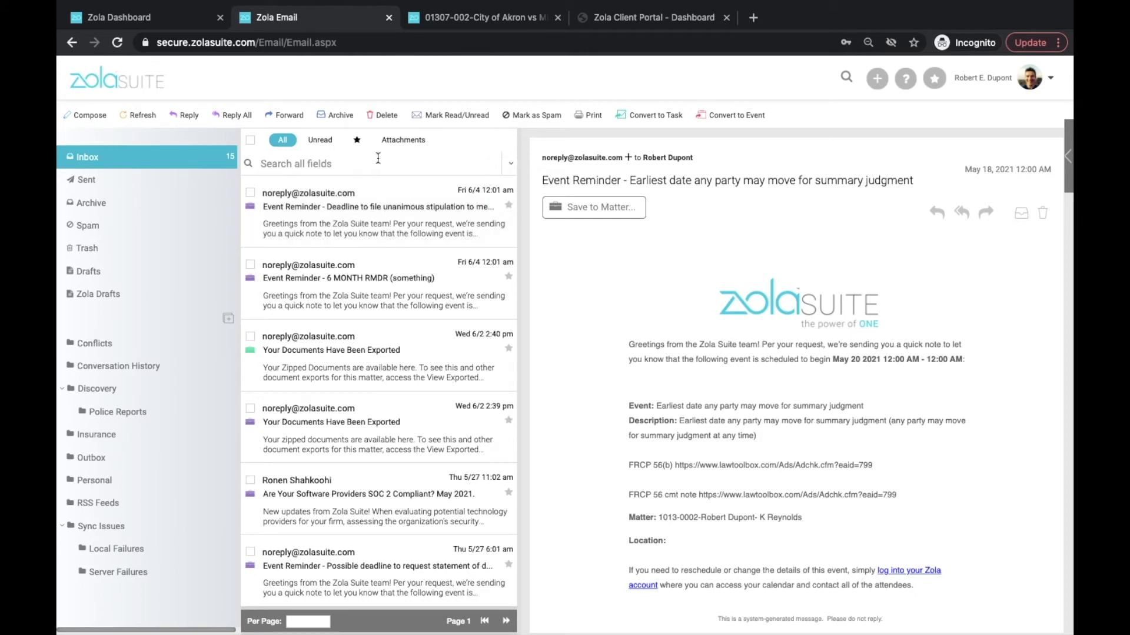
left_click(86, 117)
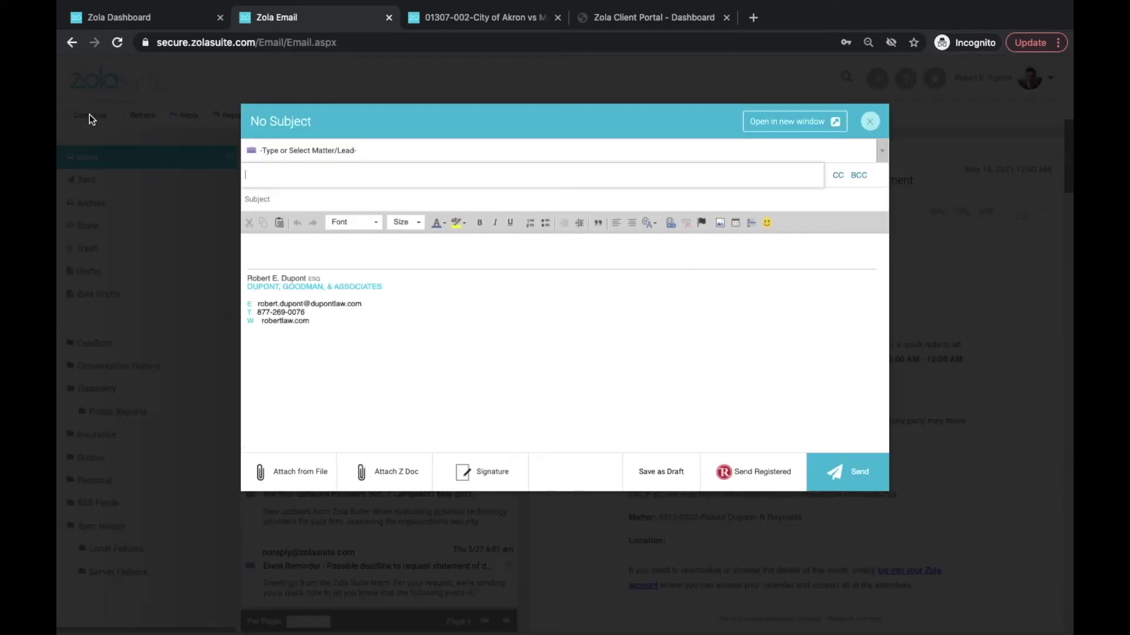
Link the draft to matter 00129, found by searching 'striana'.
left_click(427, 153)
type("striana")
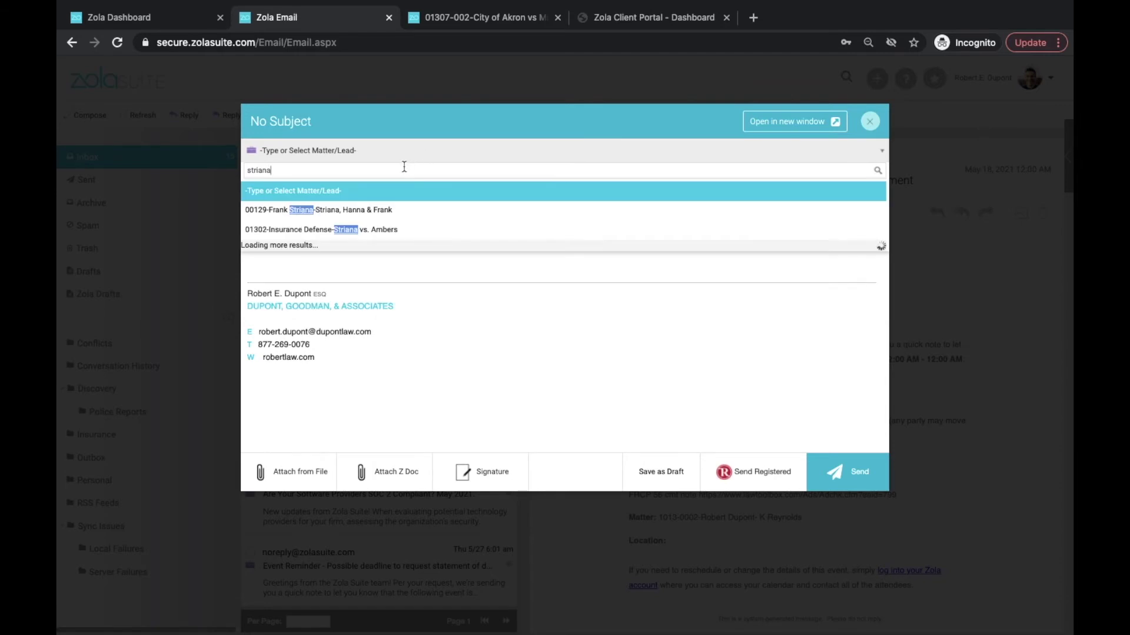
left_click(381, 207)
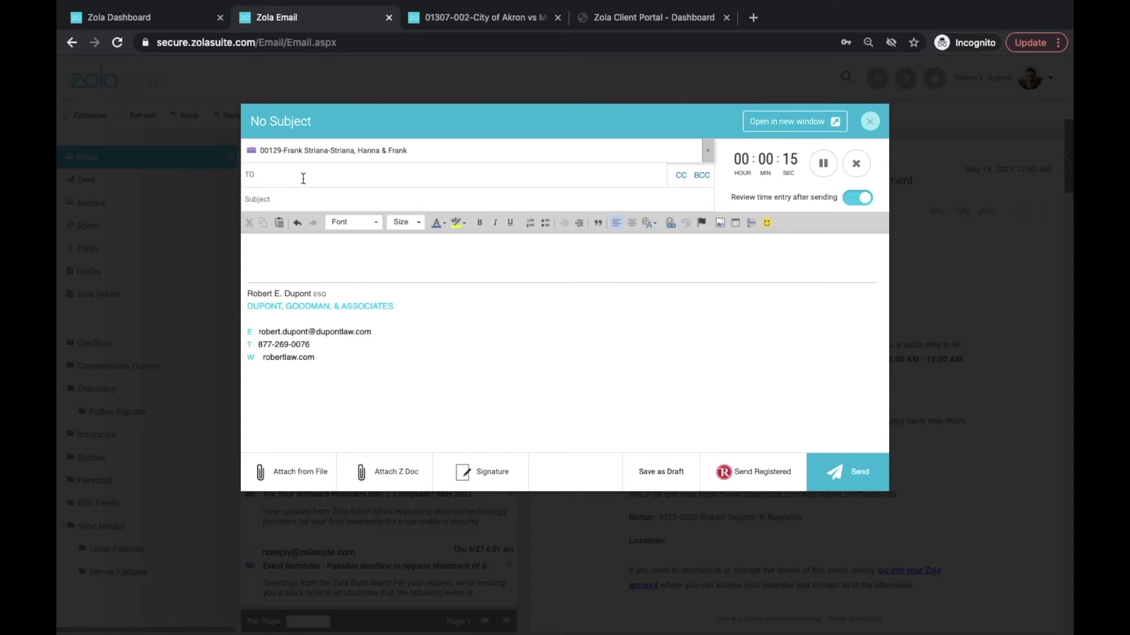
Add the matter's primary client as the first recipient.
left_click(303, 178)
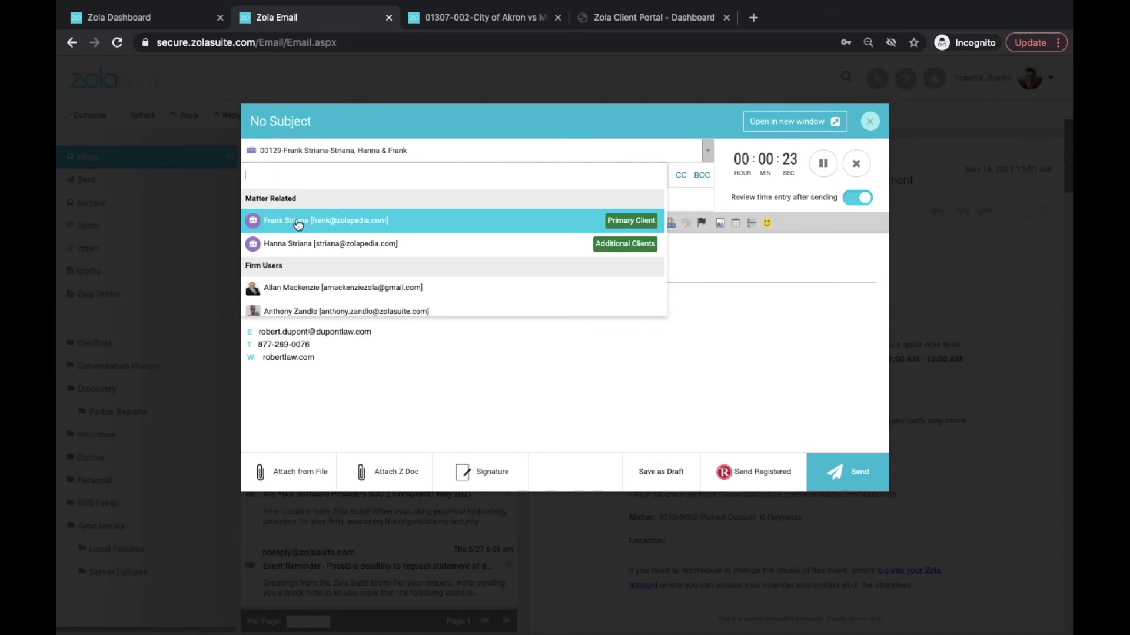
left_click(316, 224)
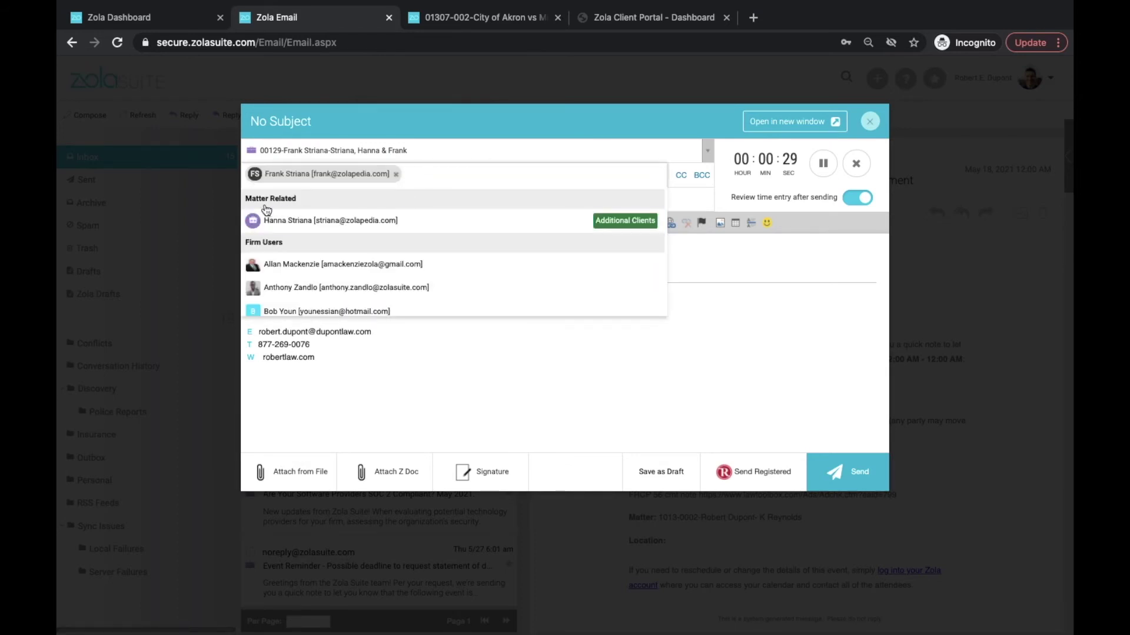
scroll(406, 233, "down", 5)
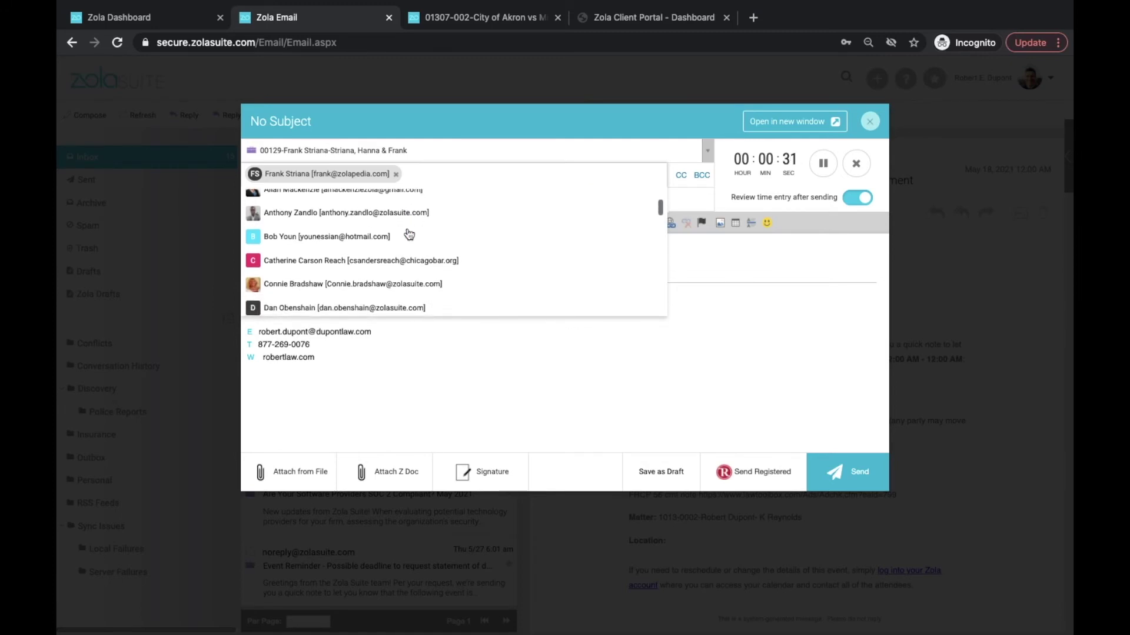
scroll(409, 234, "down", 10)
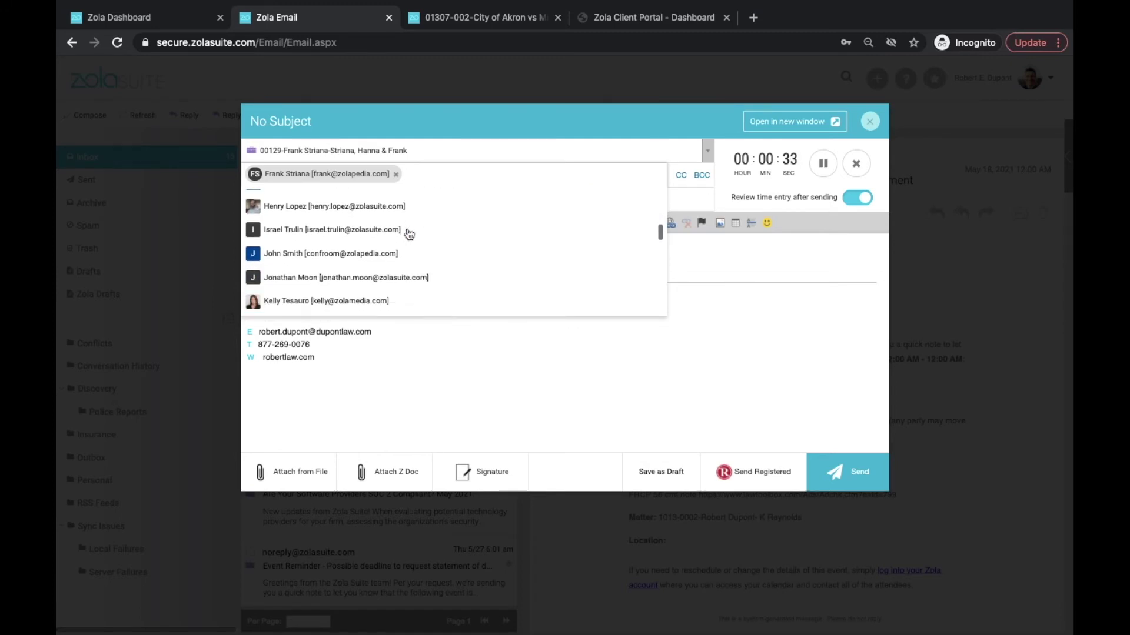
scroll(409, 234, "down", 3)
scroll(409, 234, "up", 3)
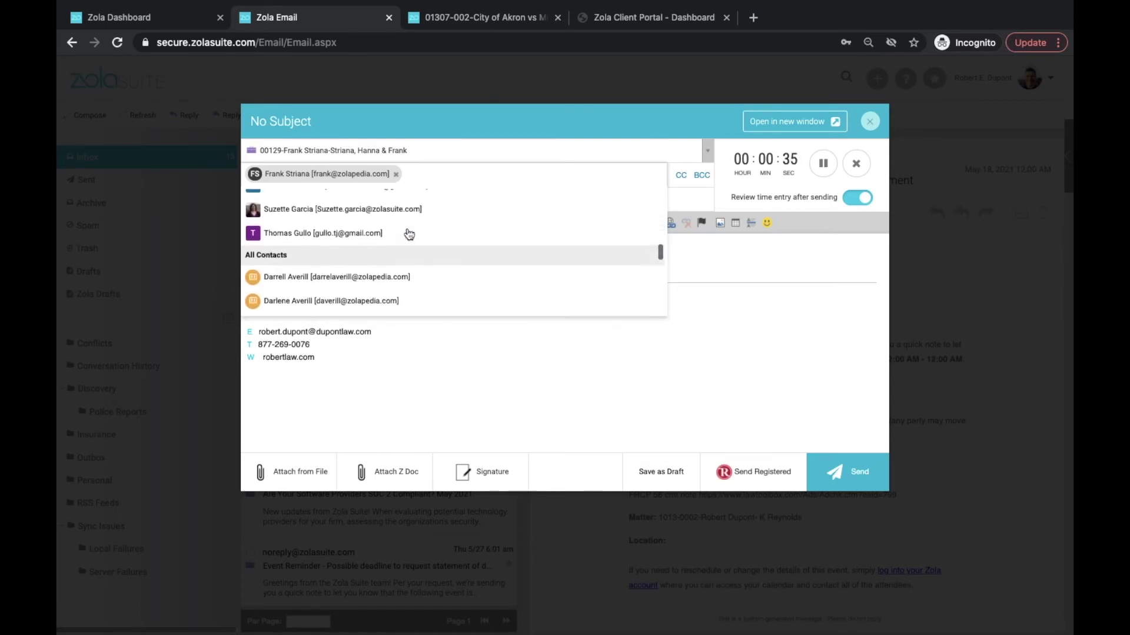
scroll(409, 234, "up", 4)
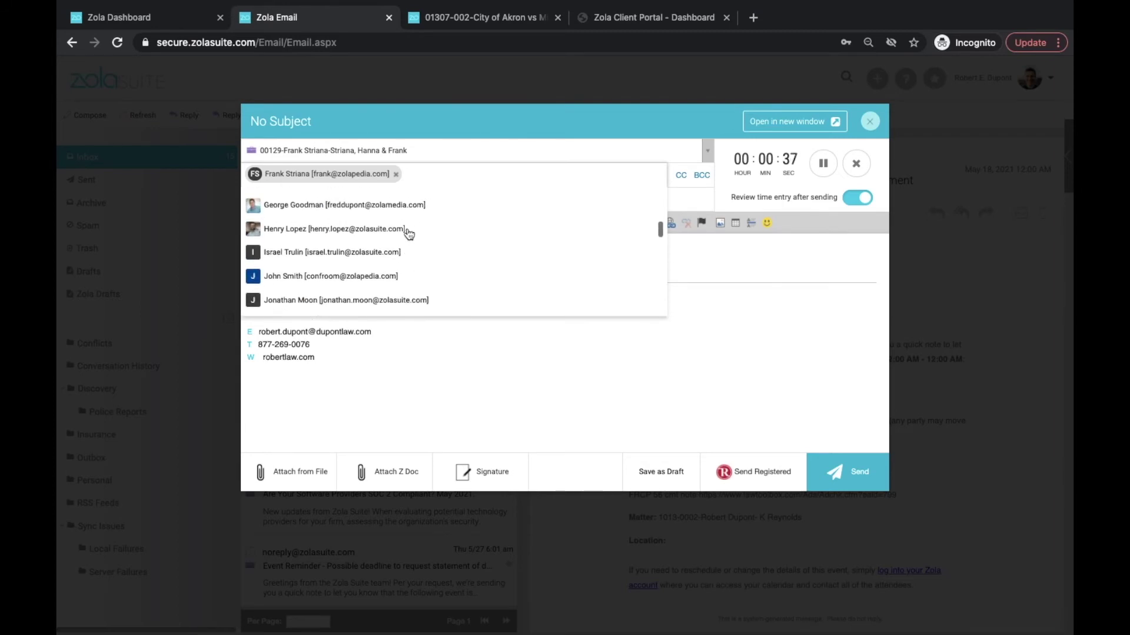
scroll(409, 233, "down", 4)
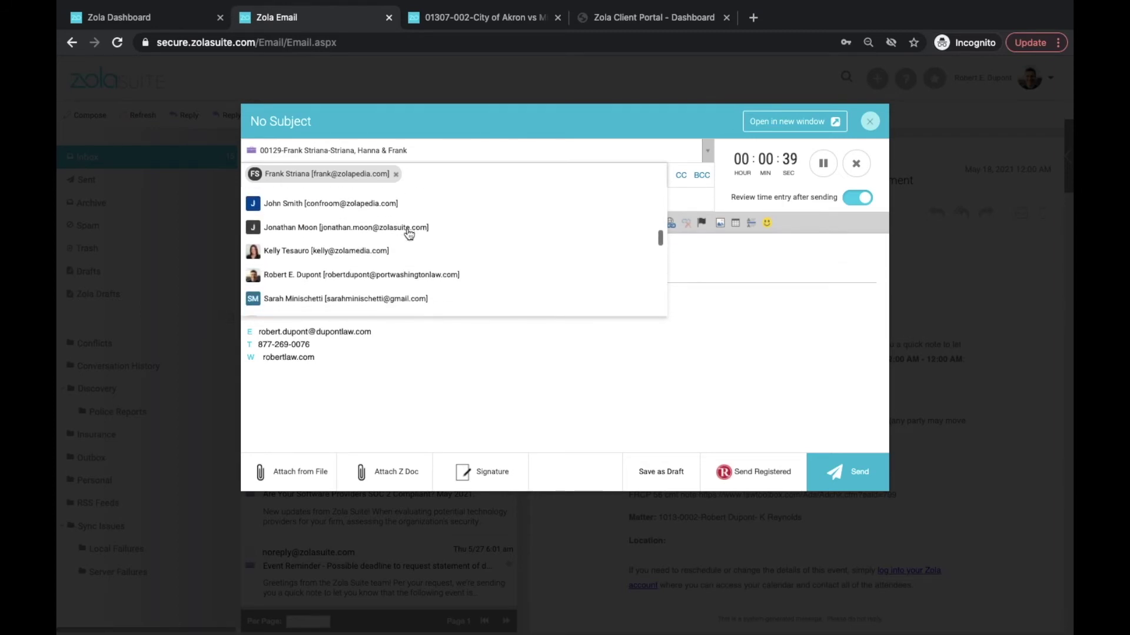
scroll(408, 233, "down", 5)
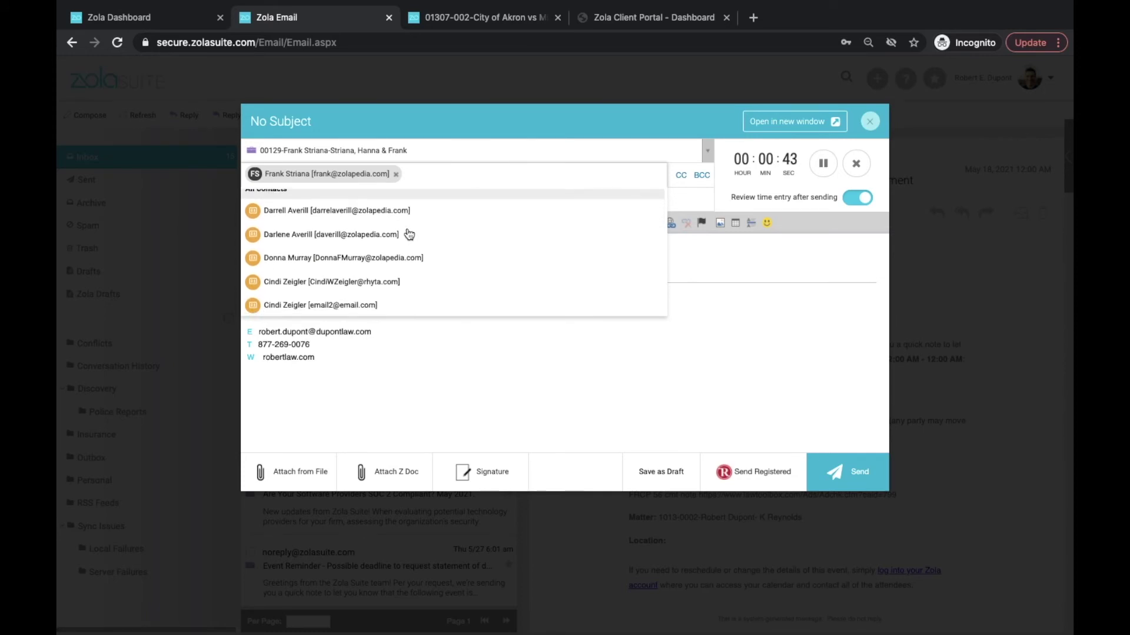
scroll(409, 234, "down", 3)
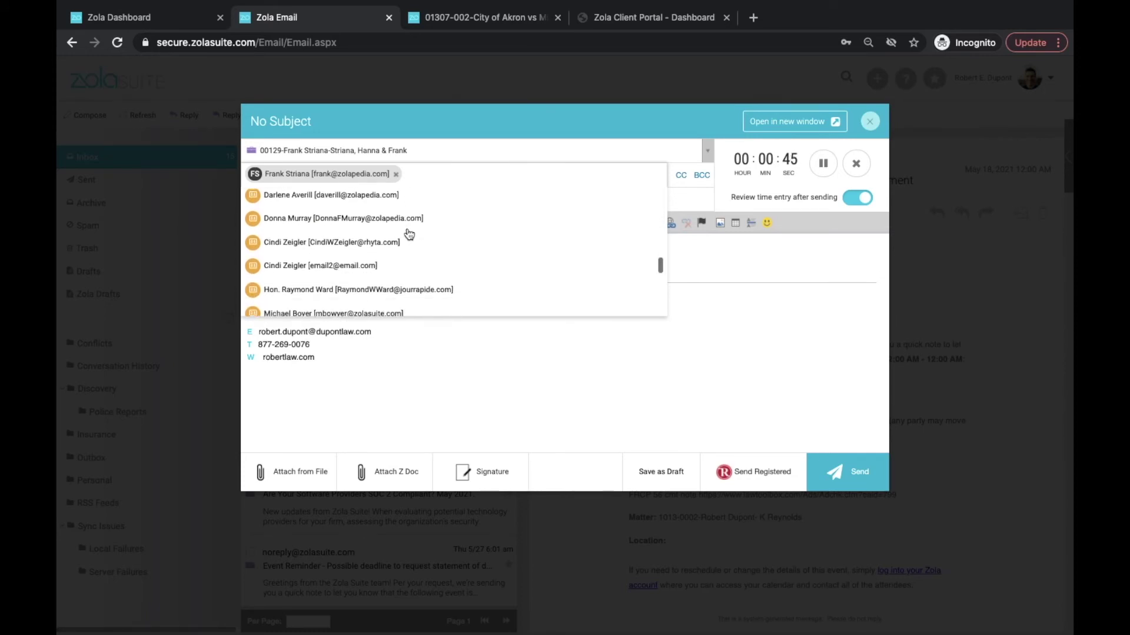
left_click(430, 172)
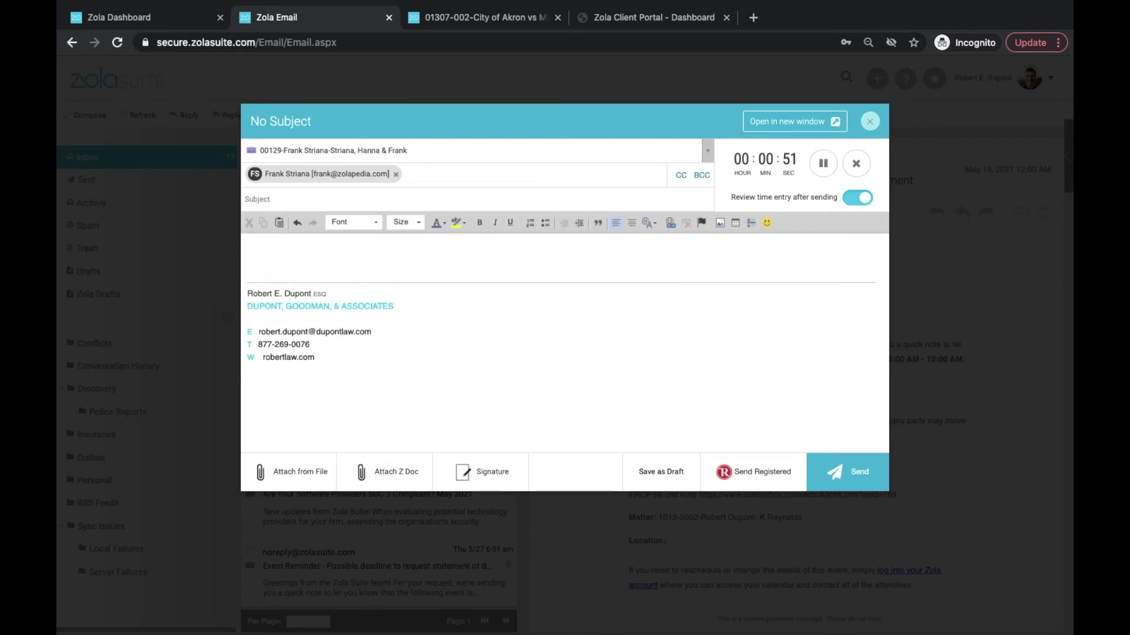
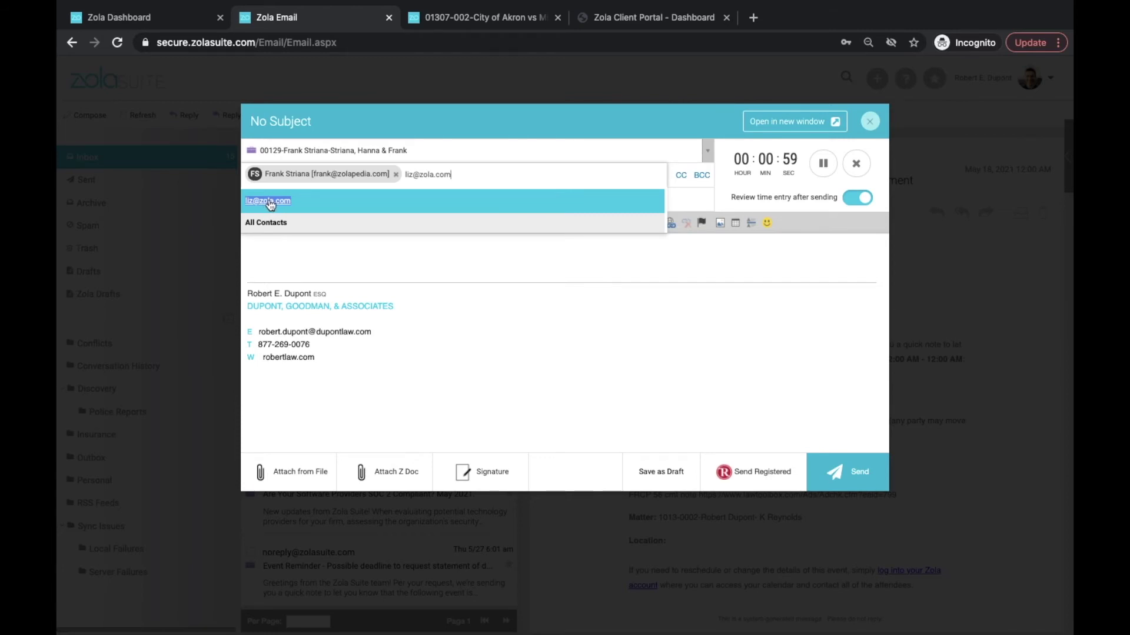
left_click(270, 203)
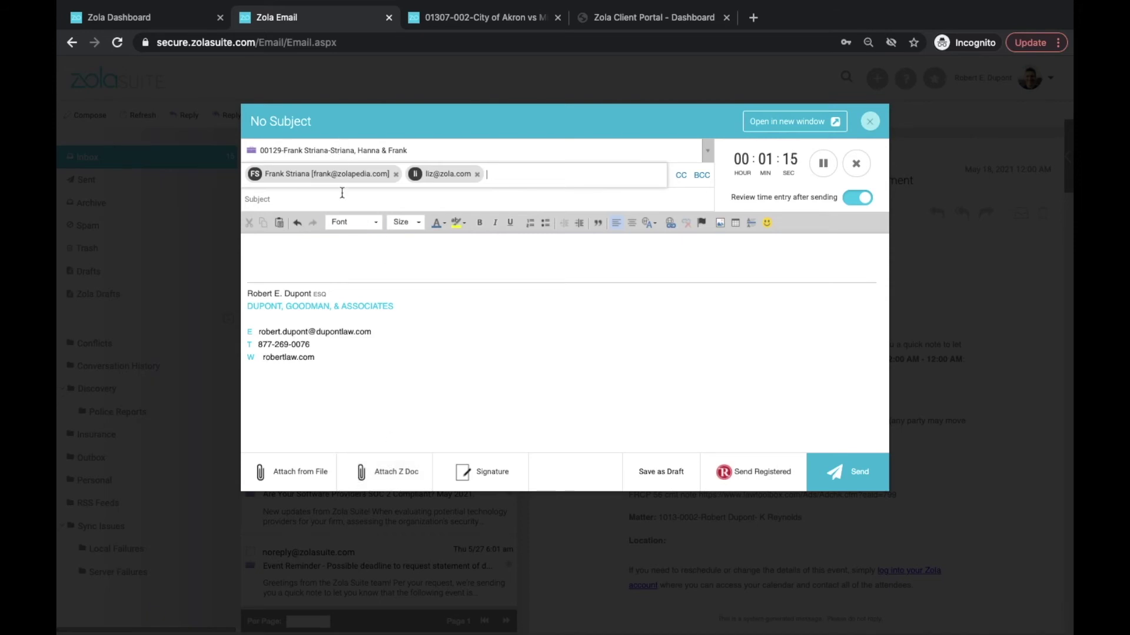
Attach AutoApplyRetainer-202-772498656.pdf and AutoApplyRetainer-2021668032515.pdf from the matter's documents.
left_click(385, 476)
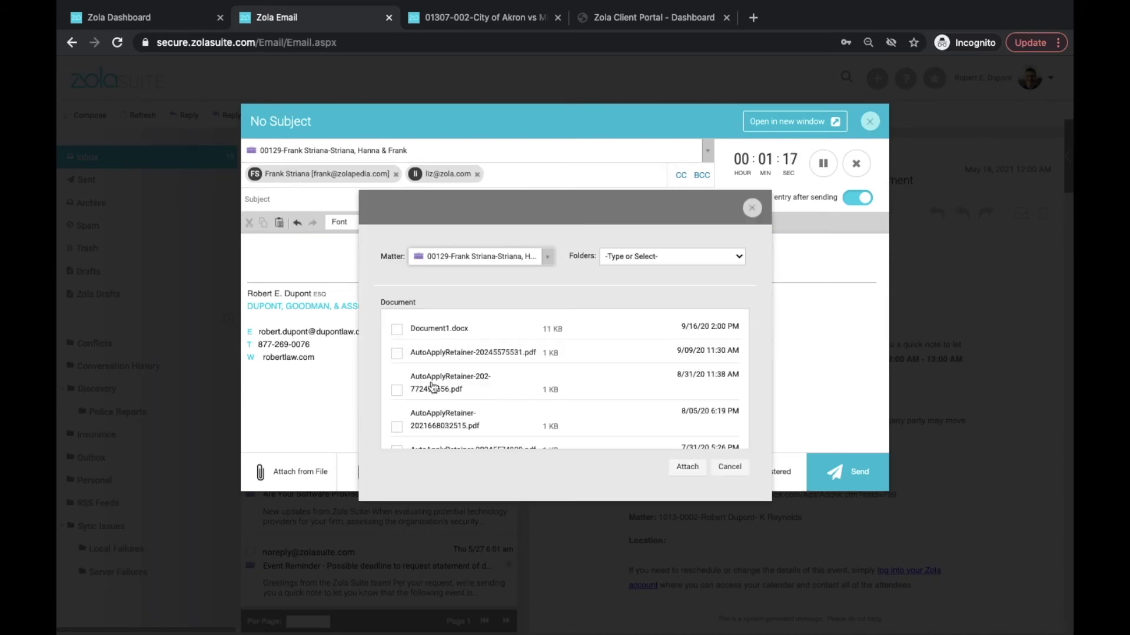
left_click(397, 390)
left_click(397, 426)
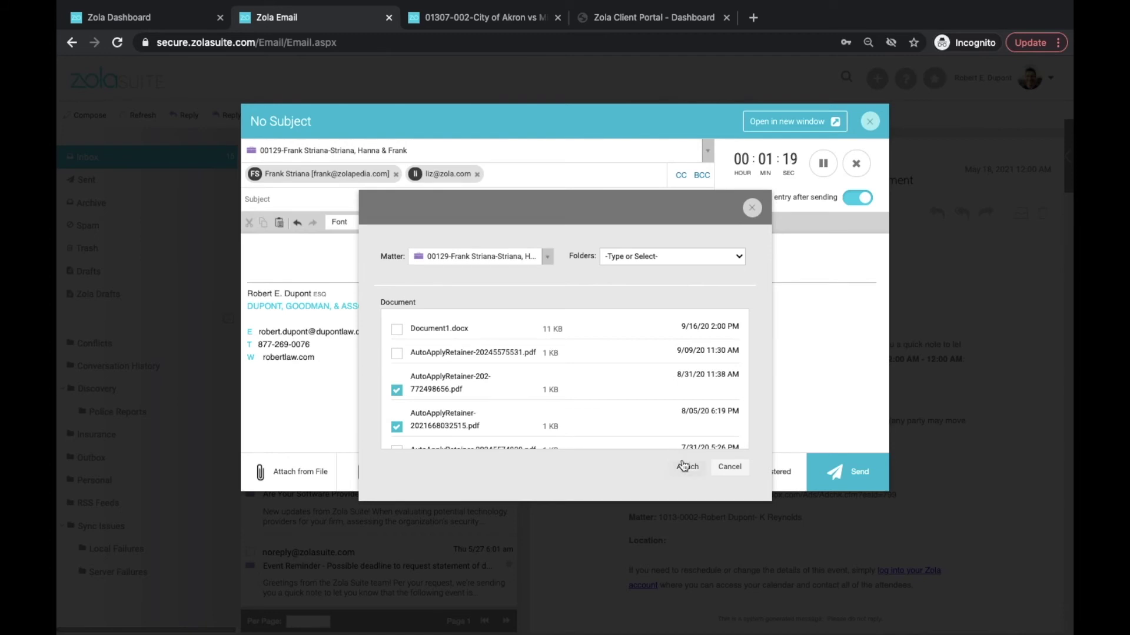
left_click(683, 466)
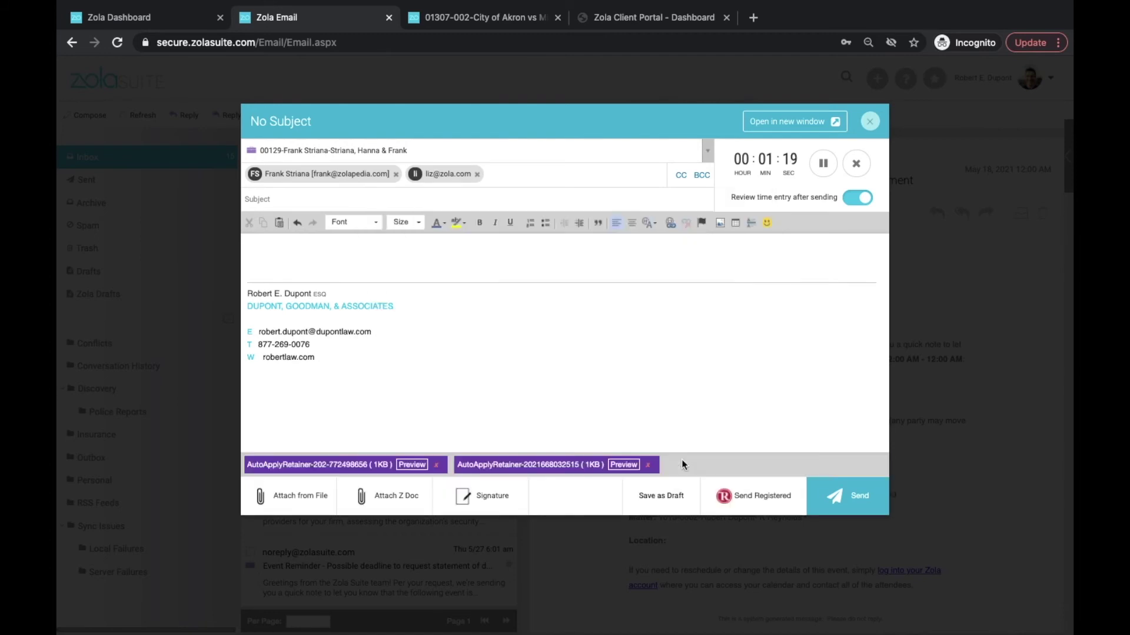
Preview the first retainer attachment, then switch the signature to With Logo.
left_click(411, 465)
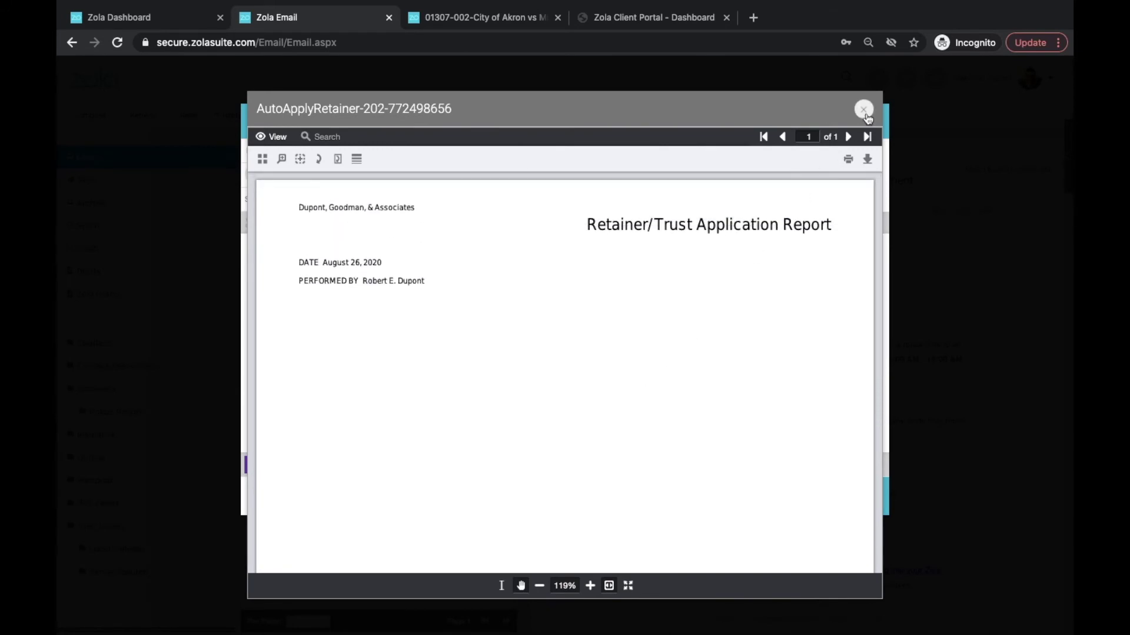
left_click(864, 111)
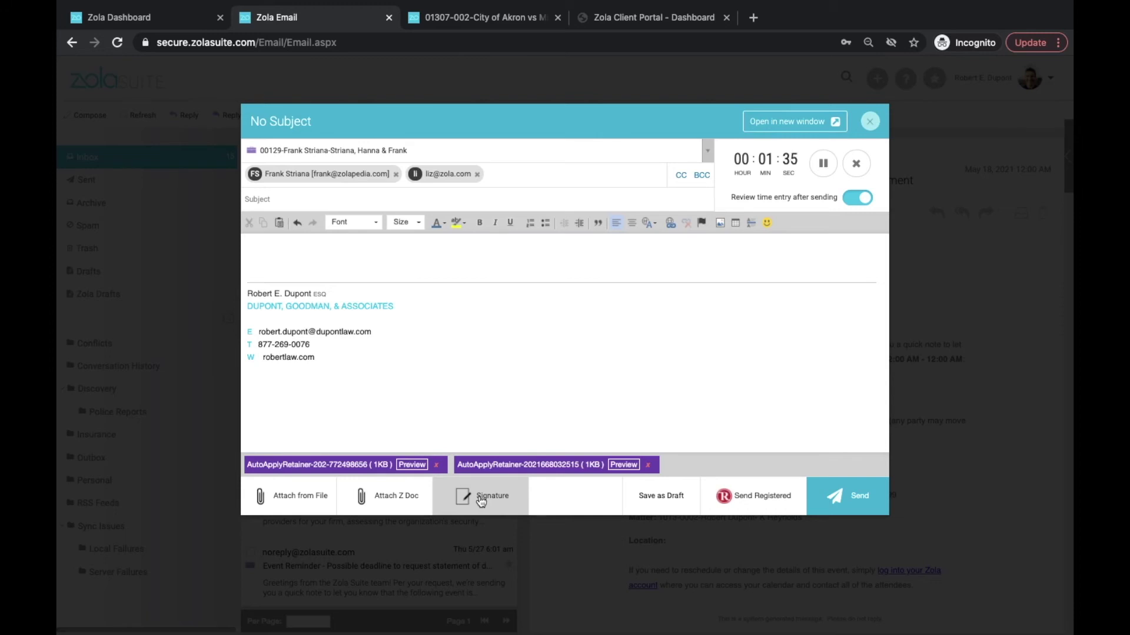
left_click(481, 499)
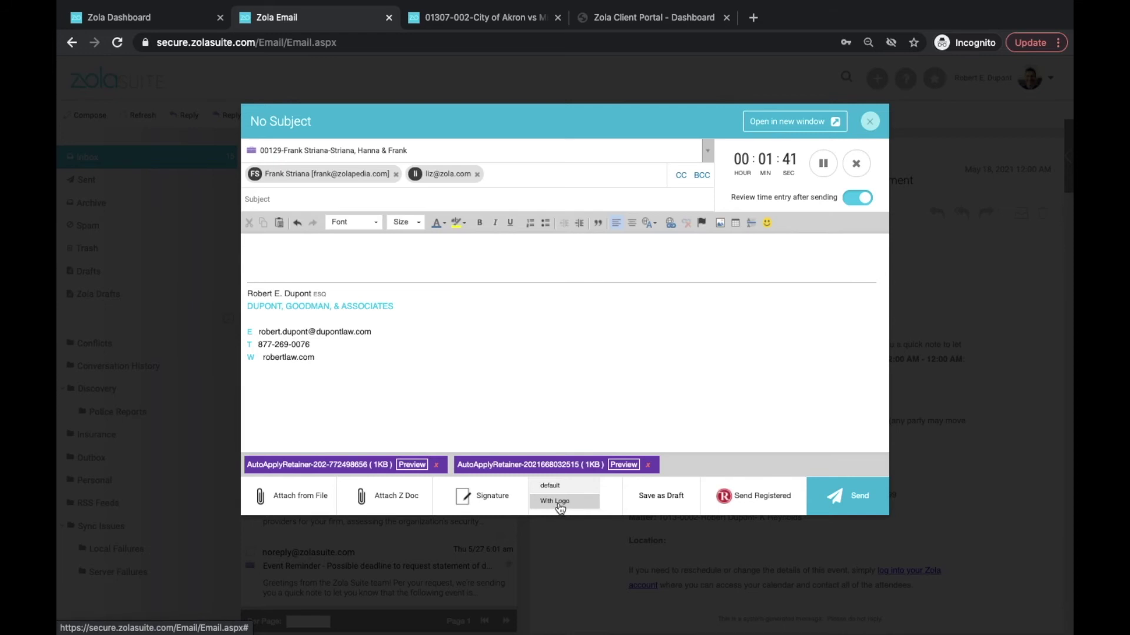
left_click(559, 503)
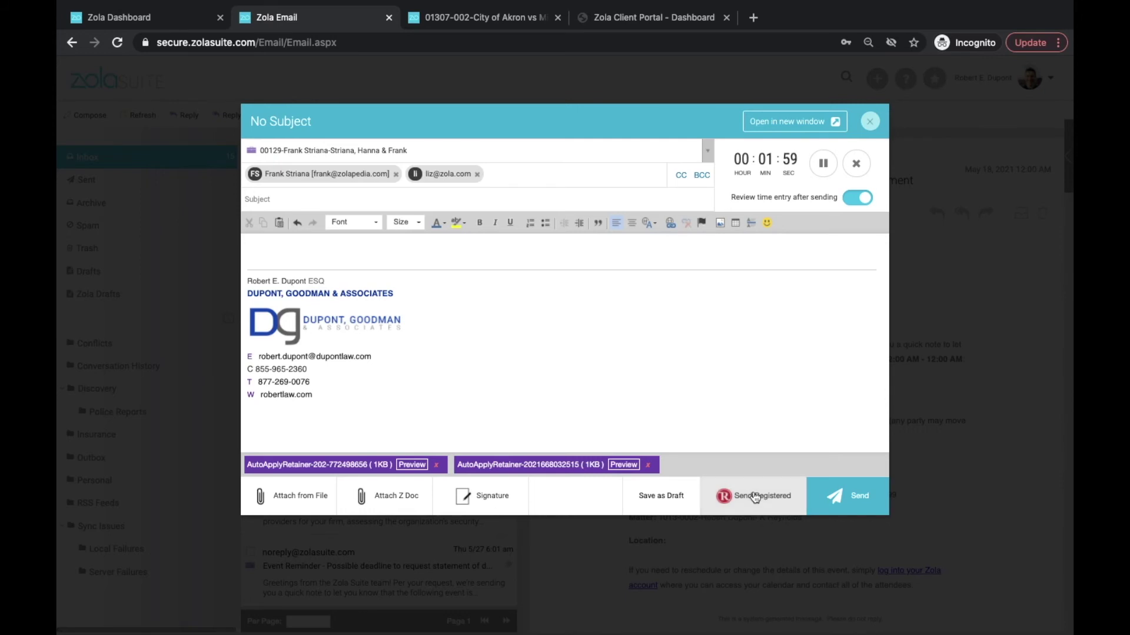
Open the RMail Send Registered options and read the Track & Prove, Encrypt and E-Sign help.
left_click(755, 497)
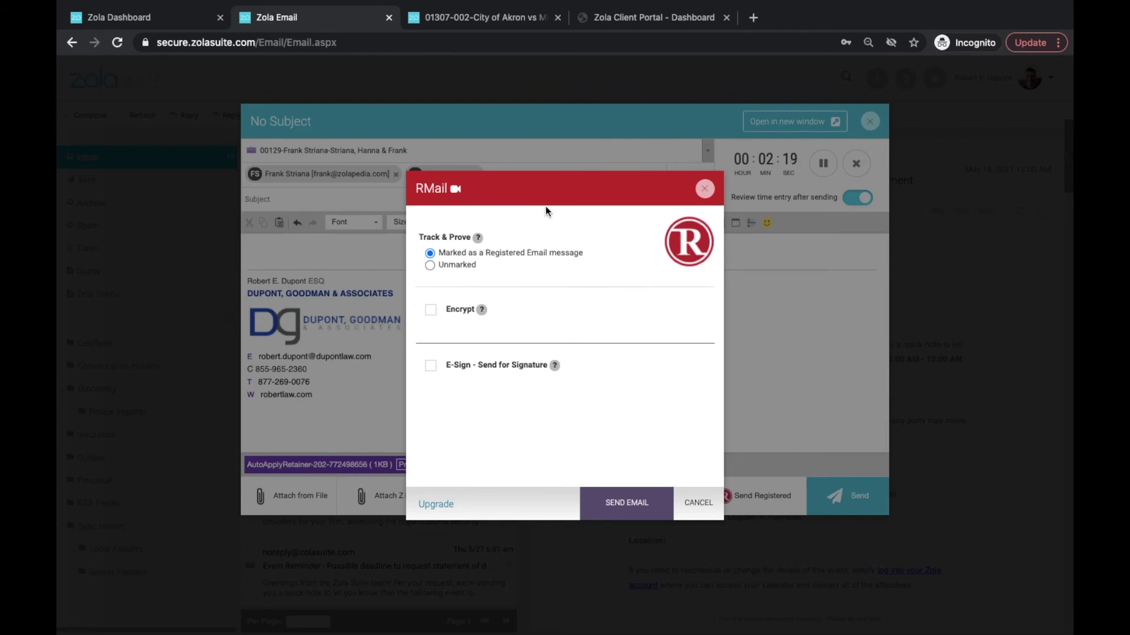
mouse_move(480, 242)
mouse_move(480, 315)
mouse_move(556, 369)
left_click(434, 505)
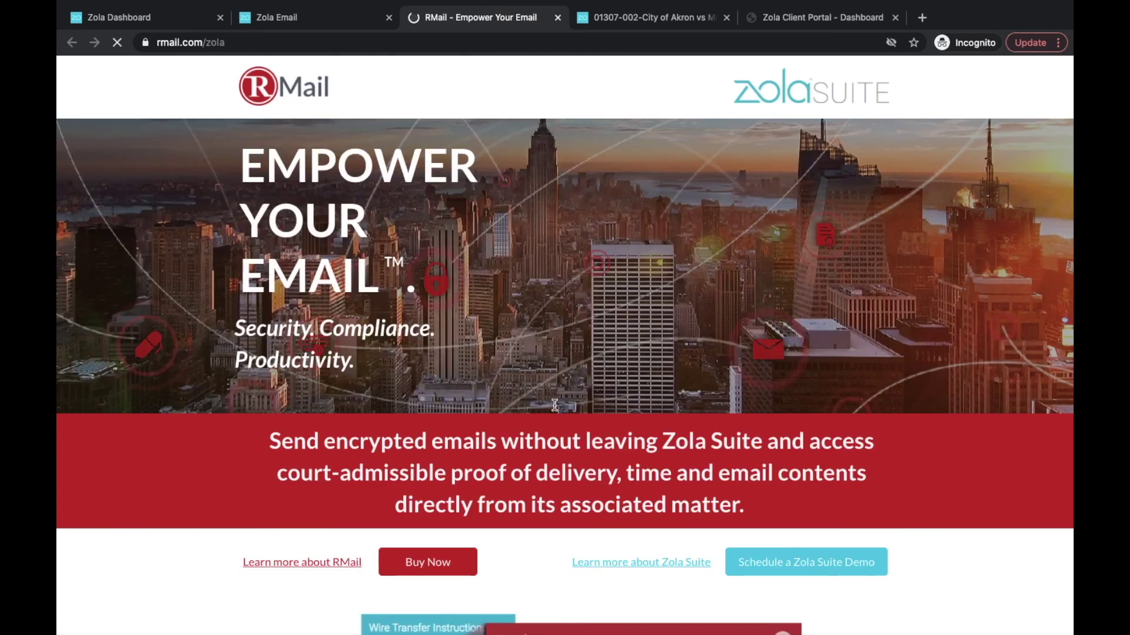
scroll(553, 404, "down", 2)
scroll(553, 404, "down", 5)
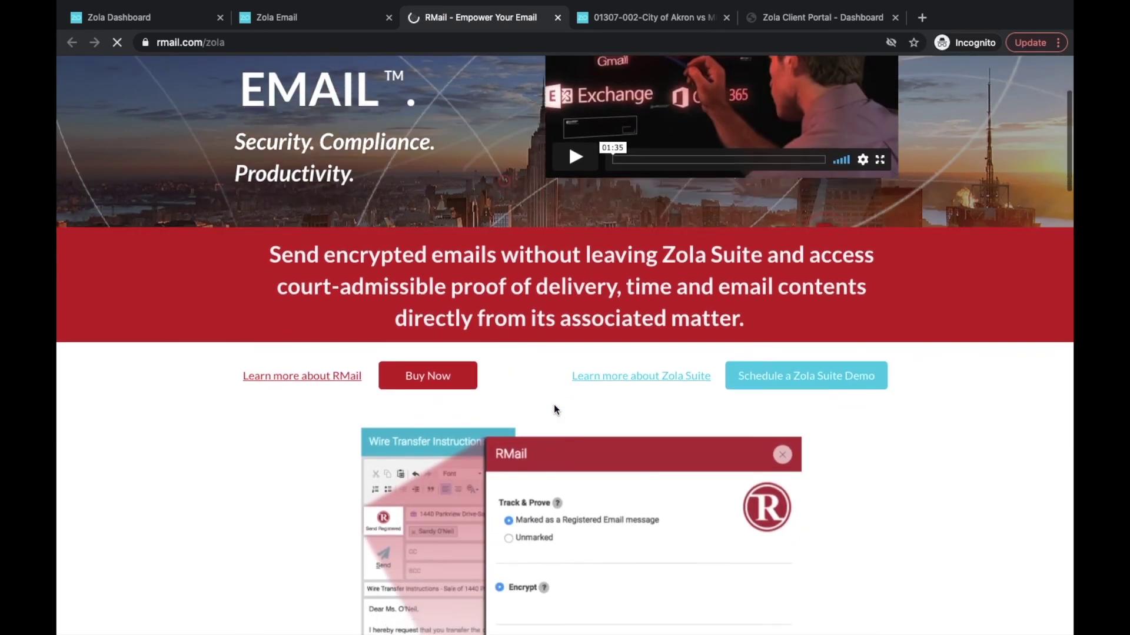
scroll(553, 404, "up", 7)
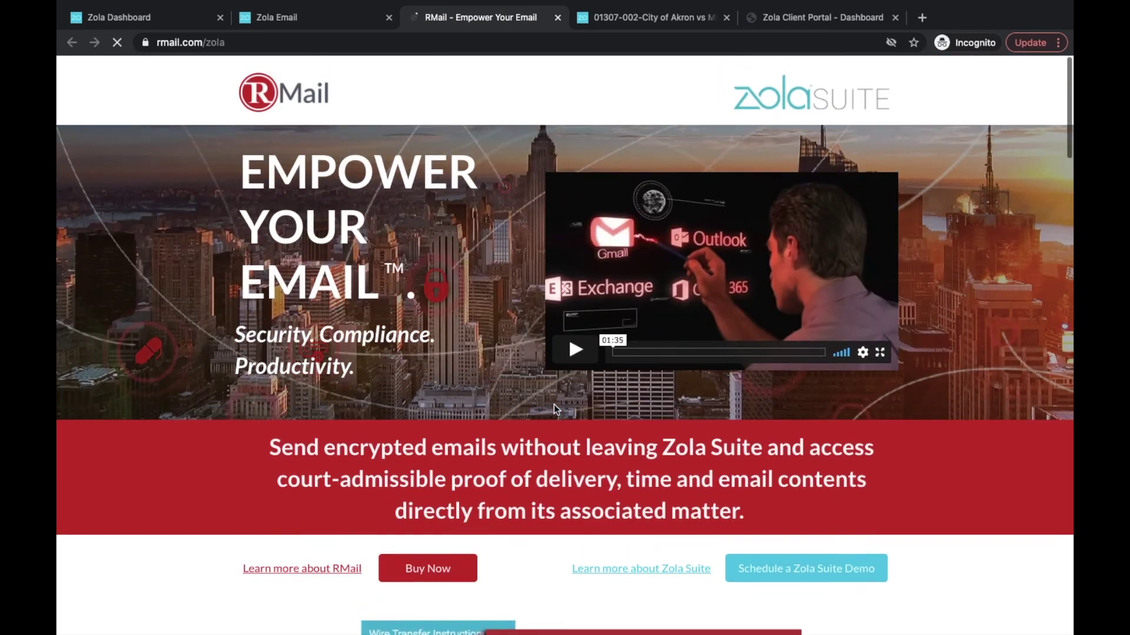
left_click(556, 18)
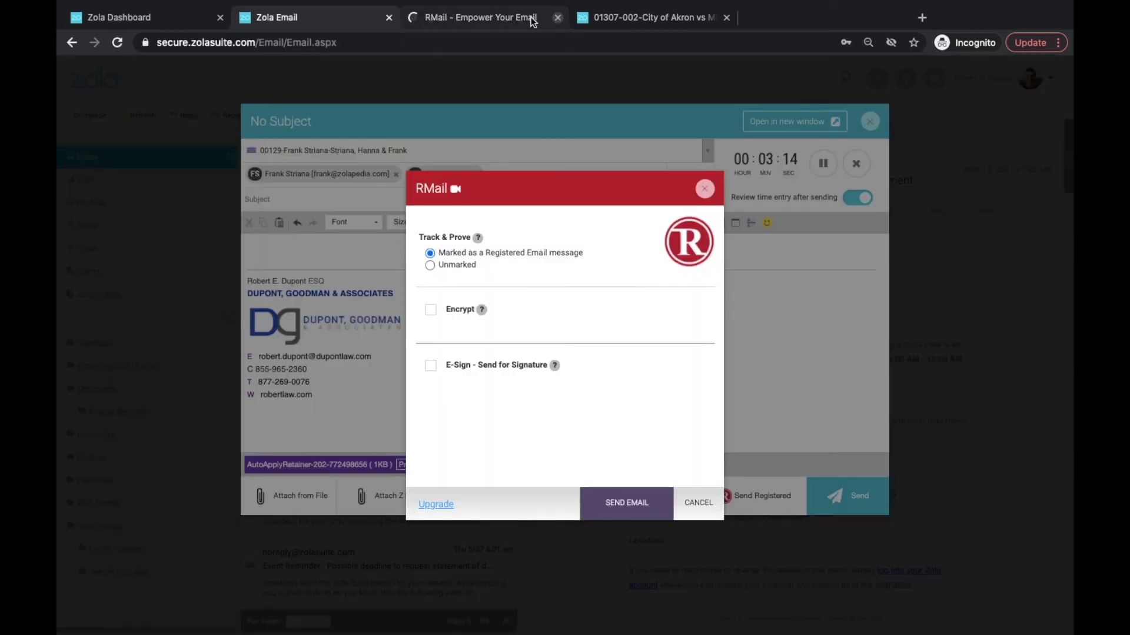
Close the RMail dialog, leave time-entry review on, and close the draft's separate tab.
left_click(703, 189)
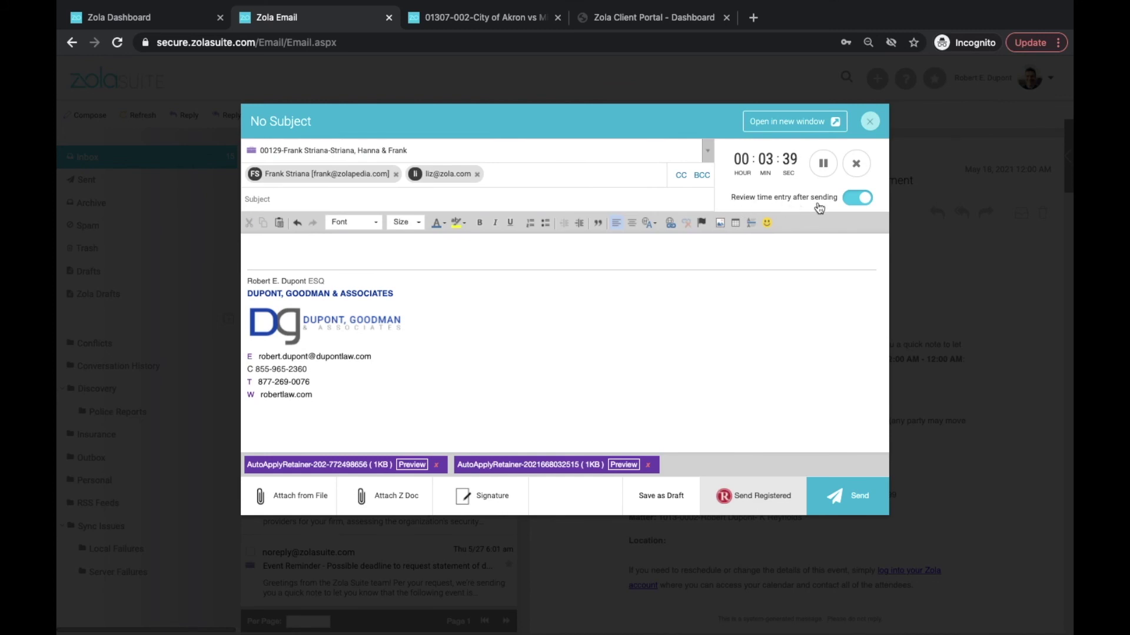
left_click(864, 203)
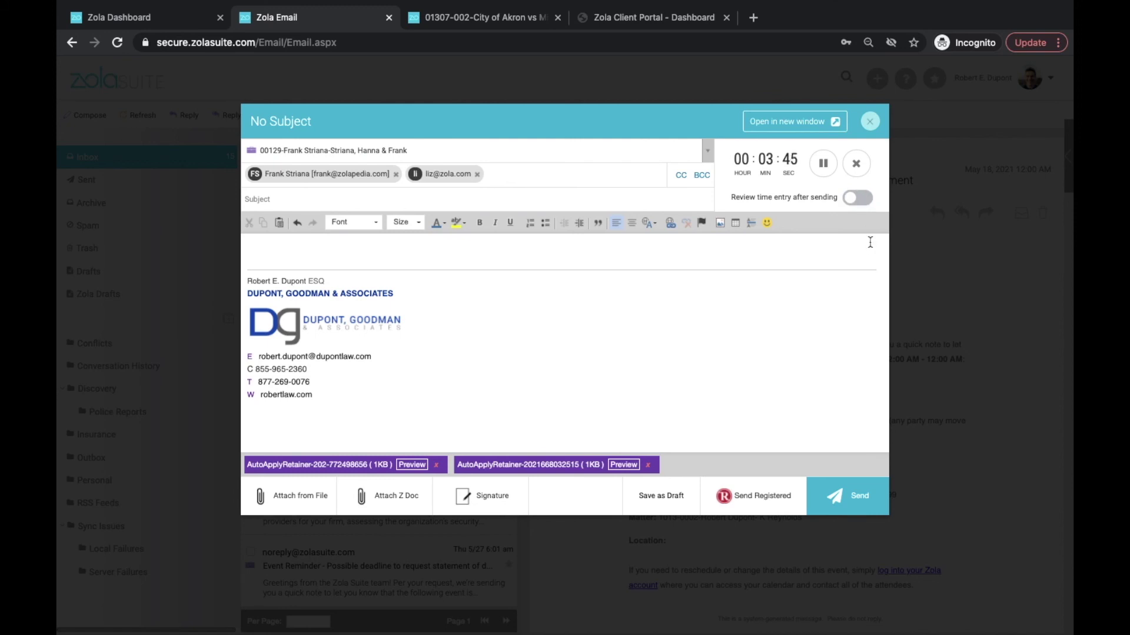
left_click(855, 200)
left_click(777, 122)
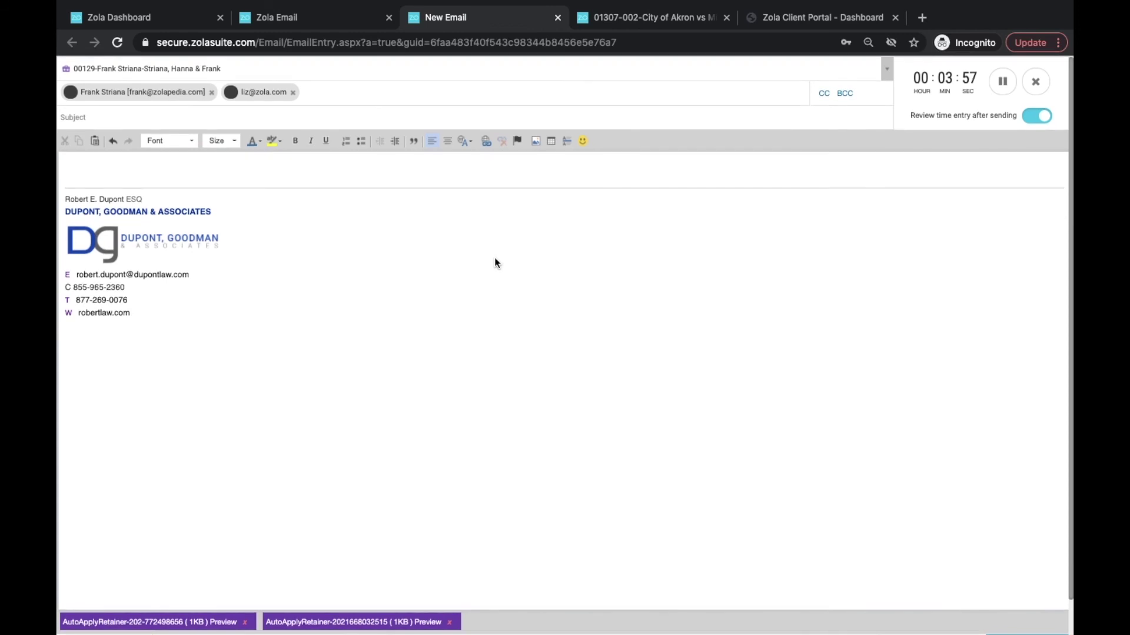
left_click(558, 17)
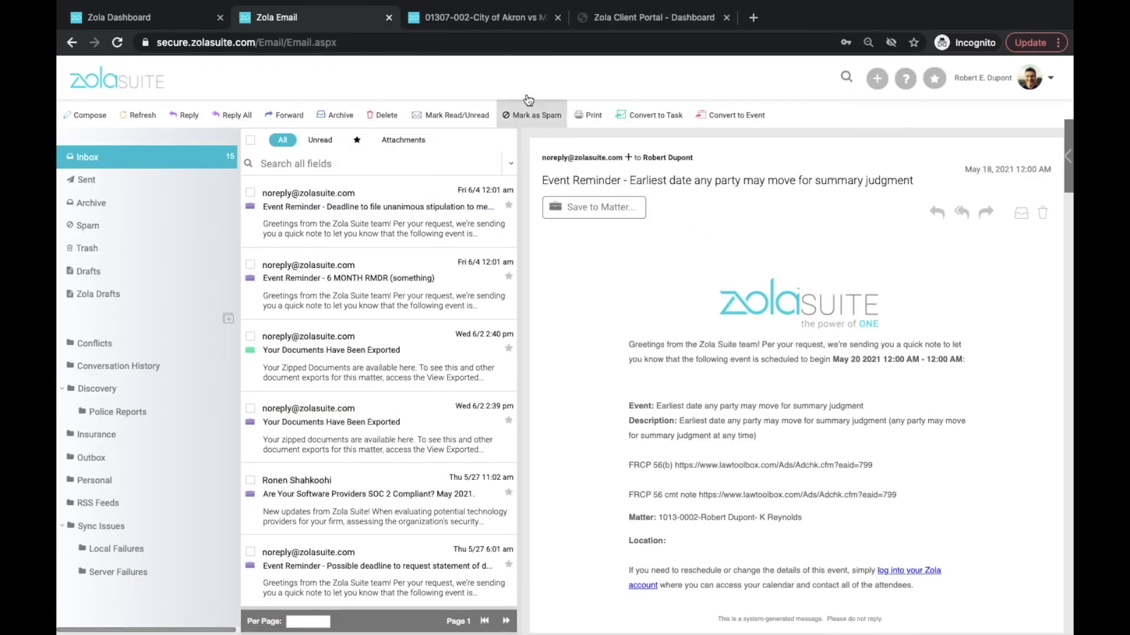
left_click(471, 20)
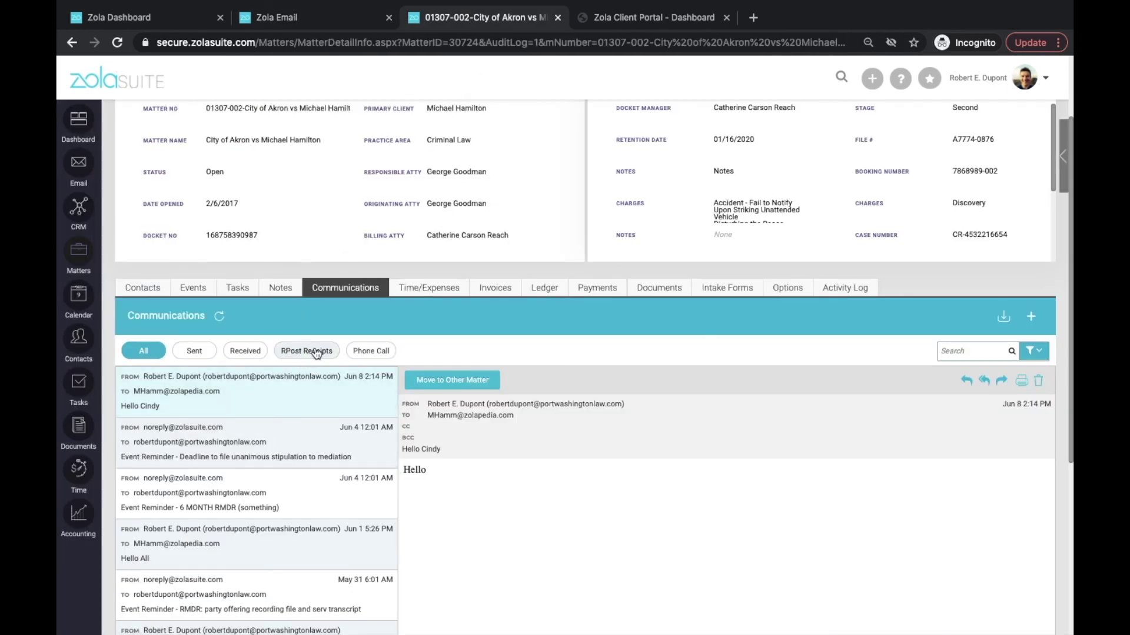
left_click(315, 353)
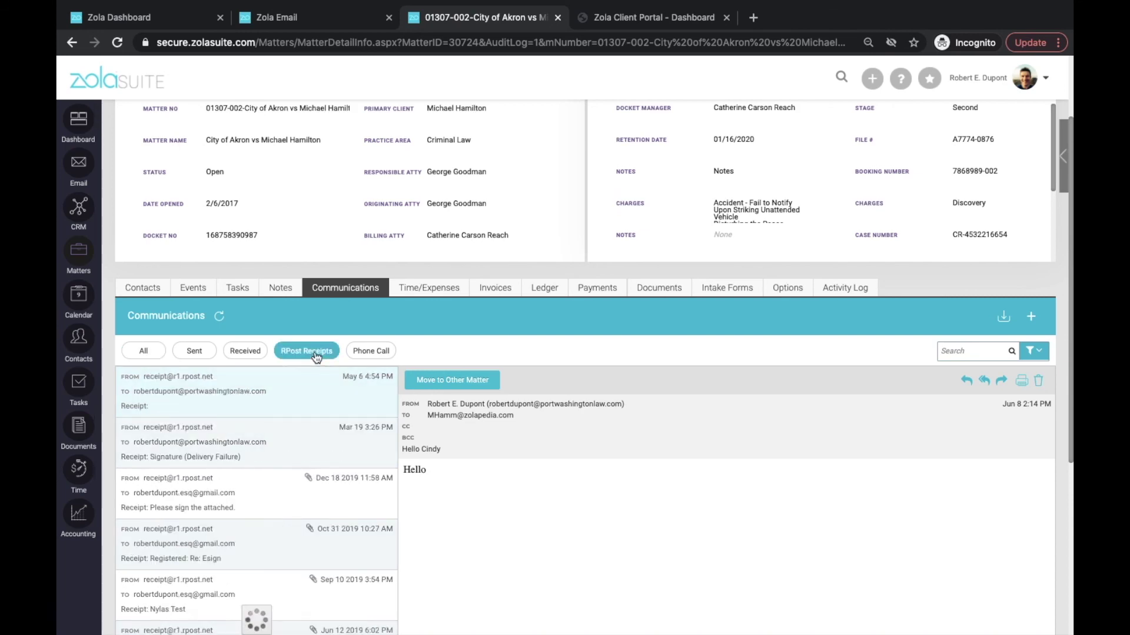
scroll(305, 394, "down", 1)
scroll(305, 394, "down", 2)
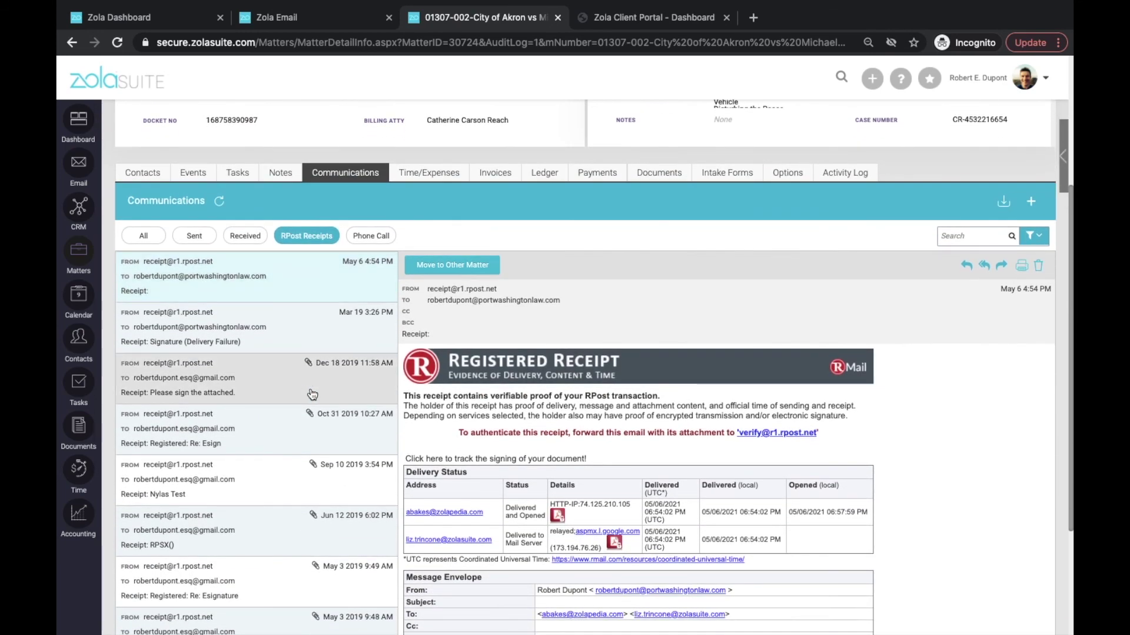
scroll(580, 393, "down", 3)
scroll(580, 392, "down", 3)
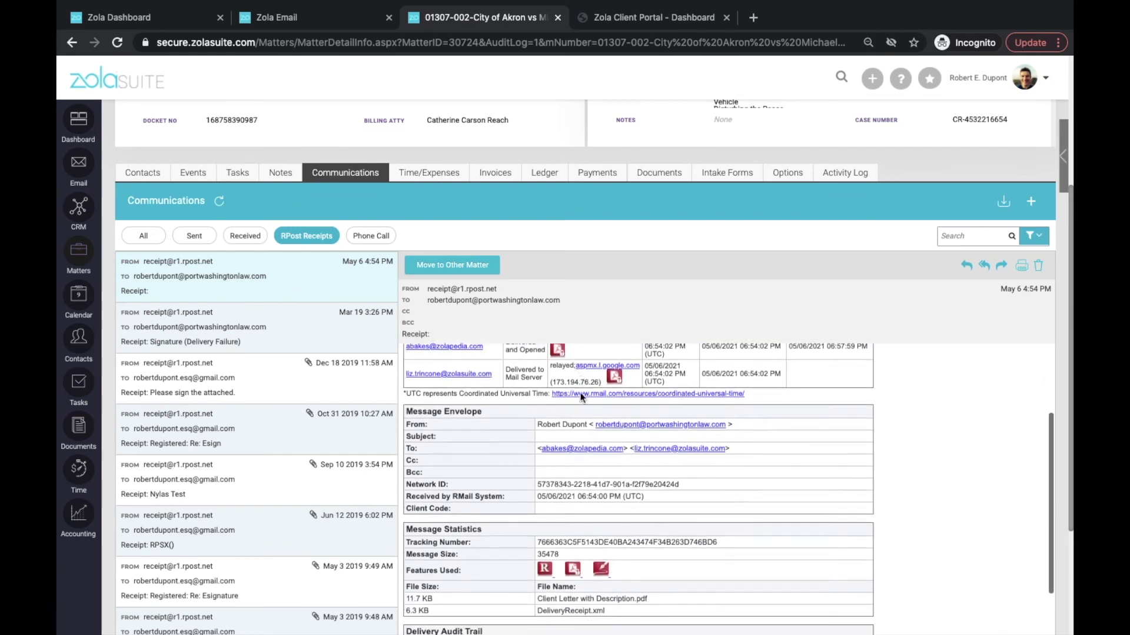
scroll(1044, 503, "up", 2)
scroll(1043, 503, "up", 3)
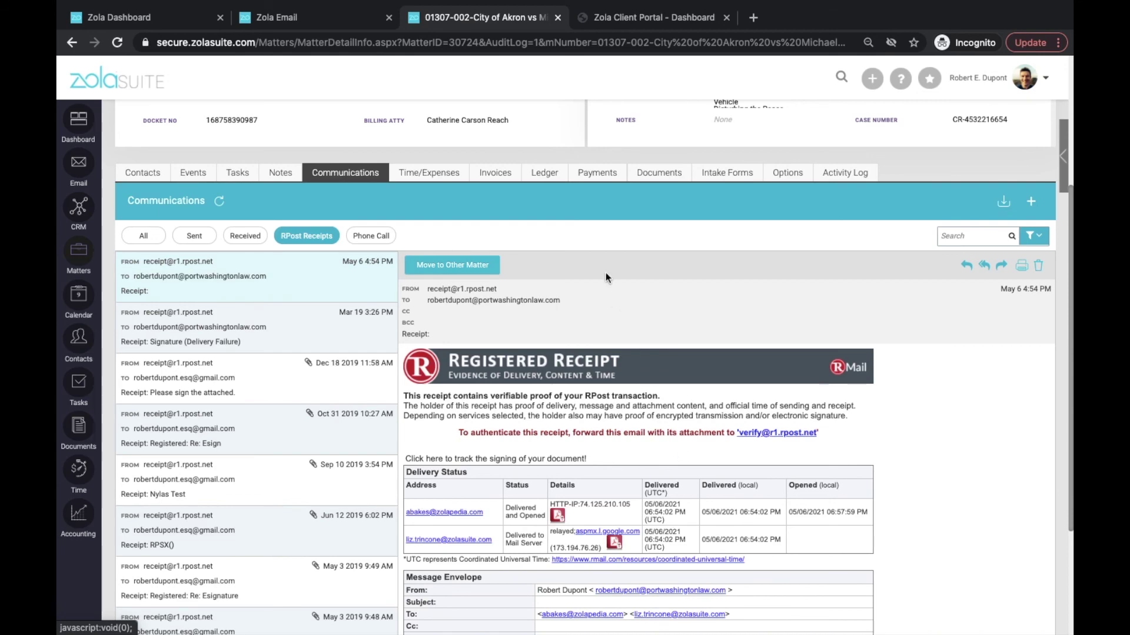
left_click(275, 20)
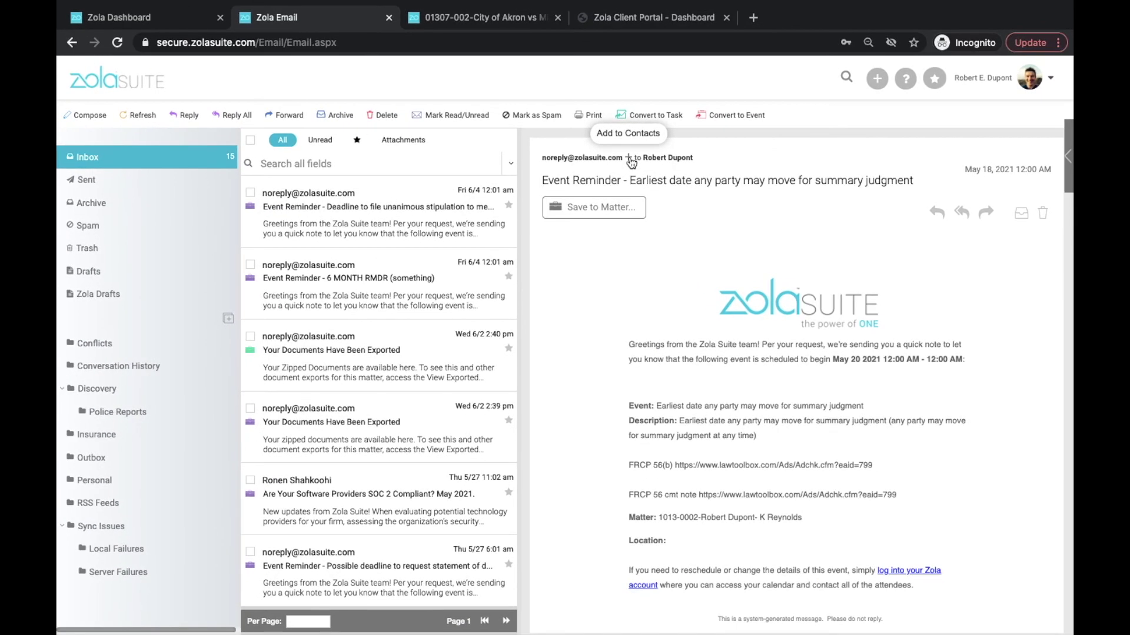
Cancel adding the sender as a contact, then start a New Email from Add New Entry.
left_click(630, 160)
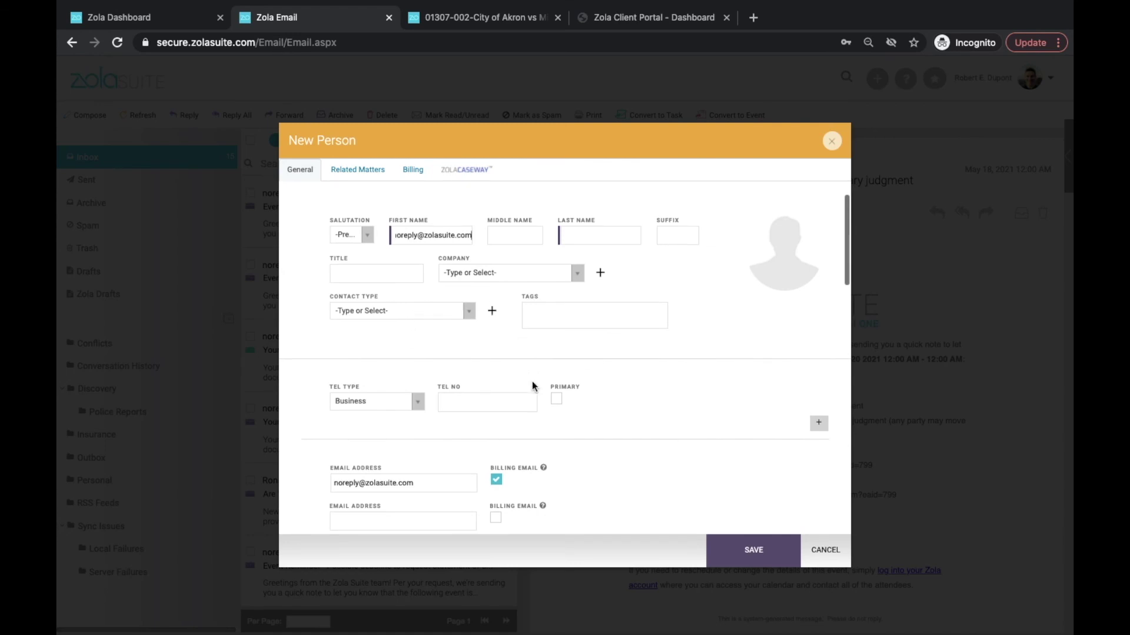
scroll(533, 385, "down", 3)
scroll(533, 385, "up", 3)
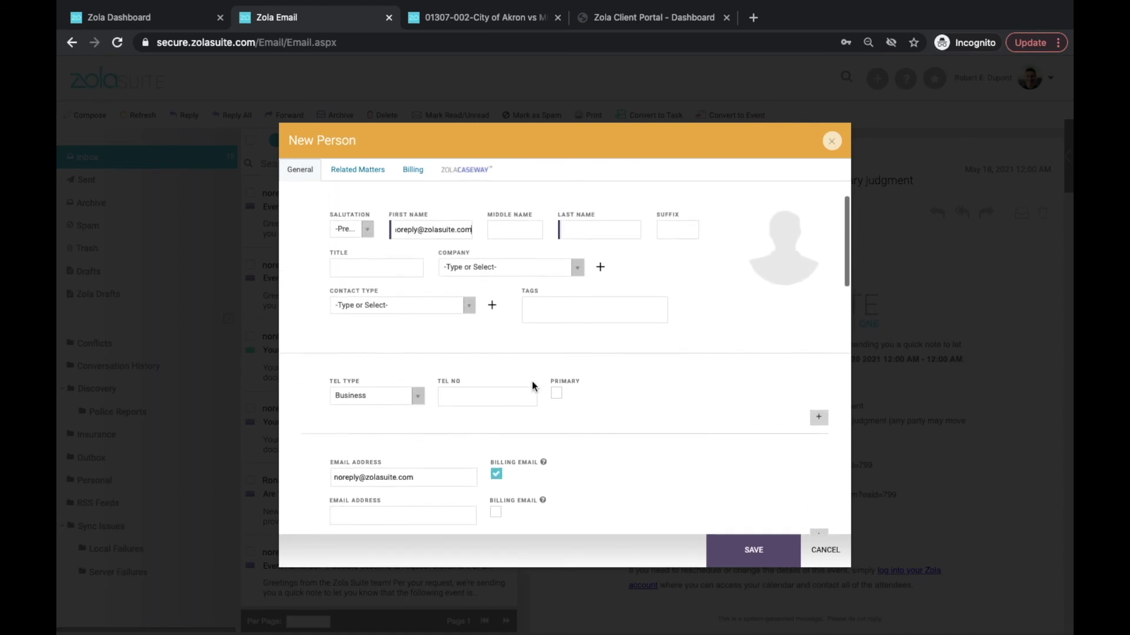
left_click(831, 566)
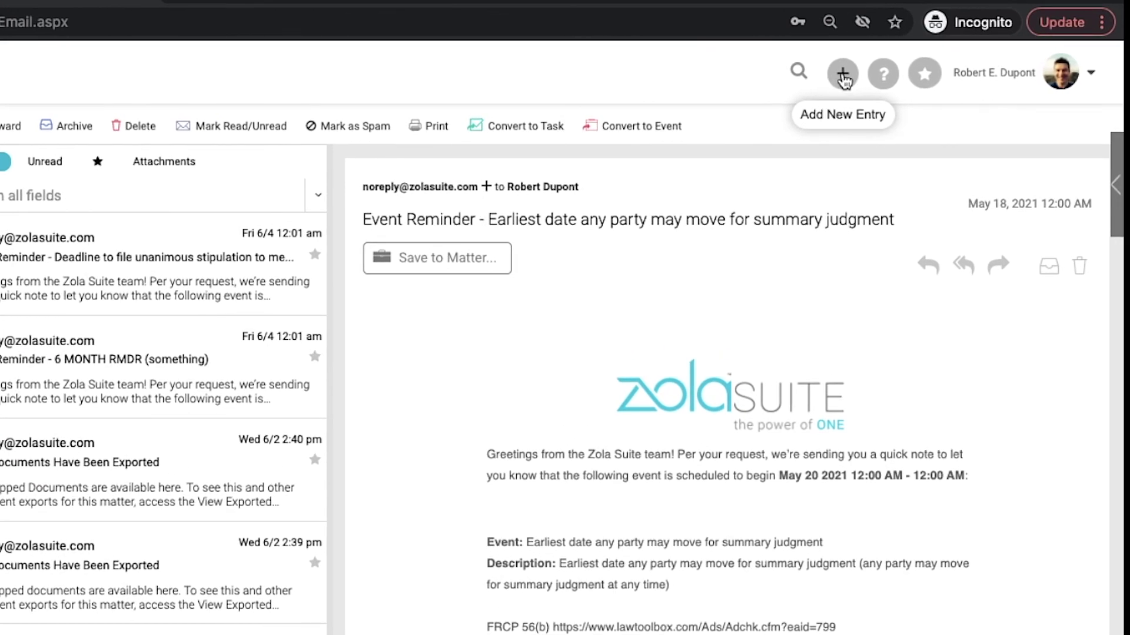
left_click(844, 80)
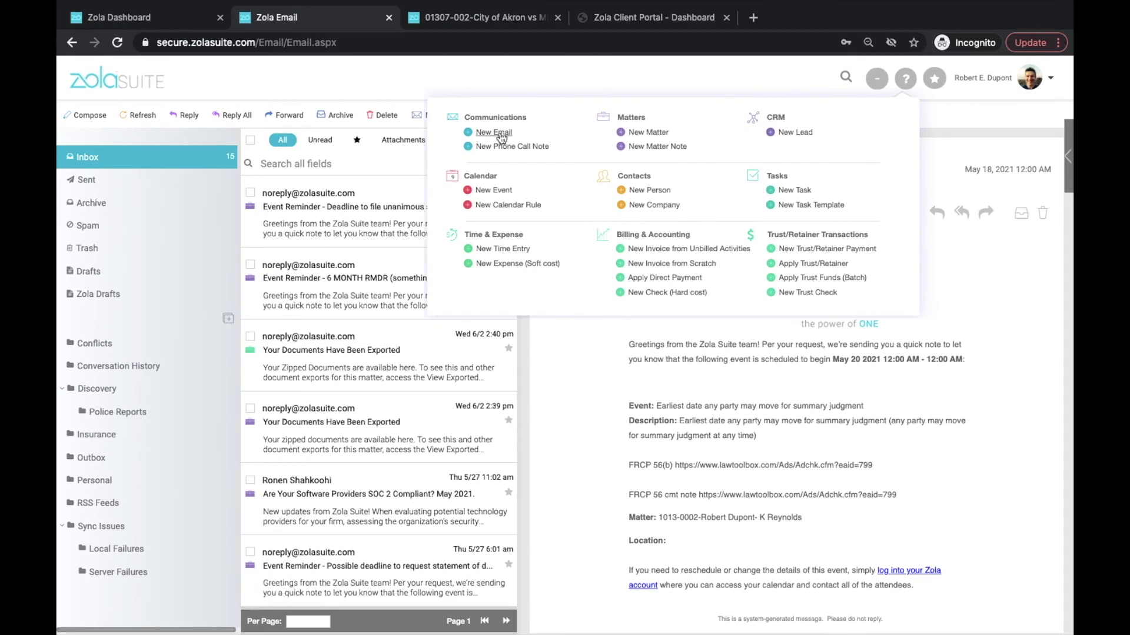
left_click(507, 134)
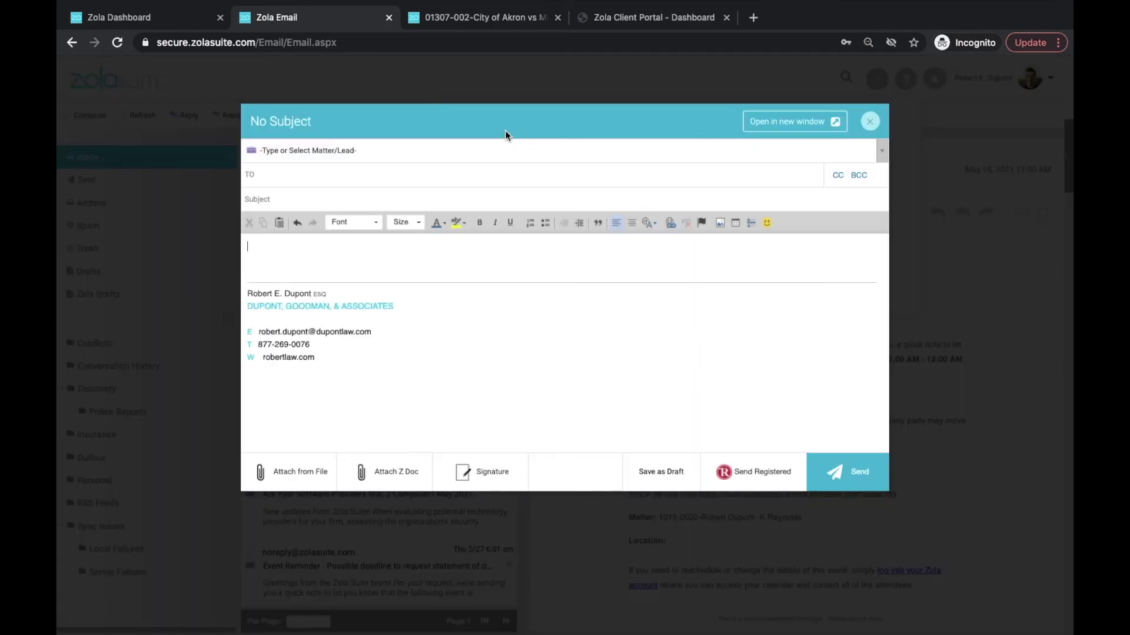